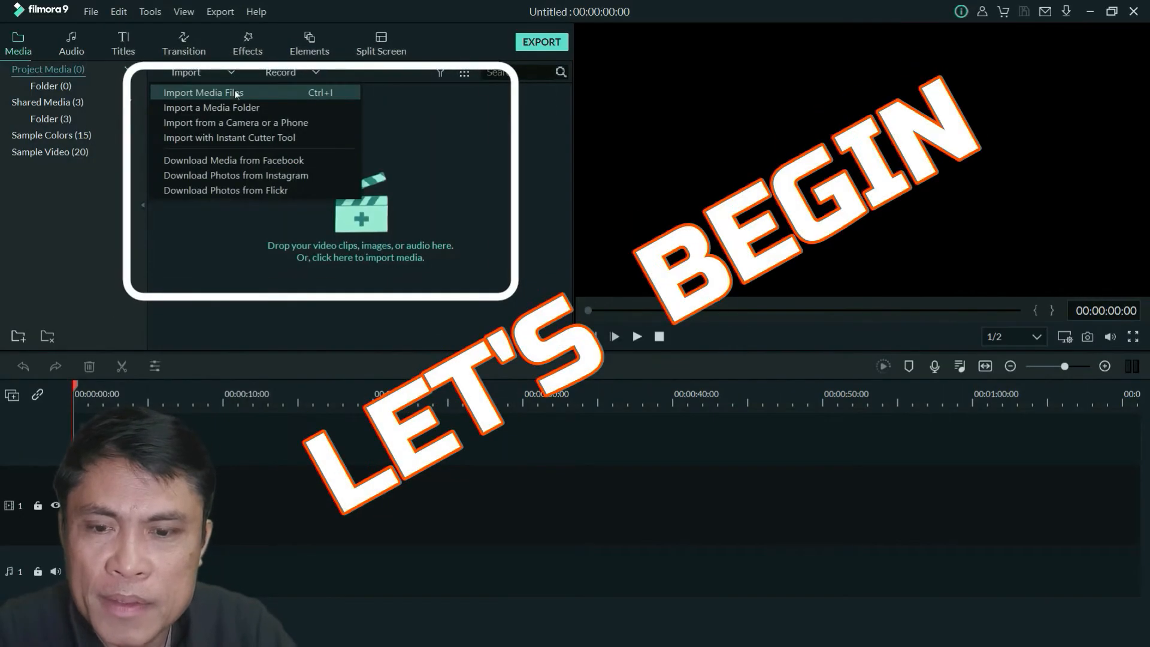
- Import all five images from the FILMORA VLOG PART 2 folder and place them at the start of the first video track
left_click(235, 91)
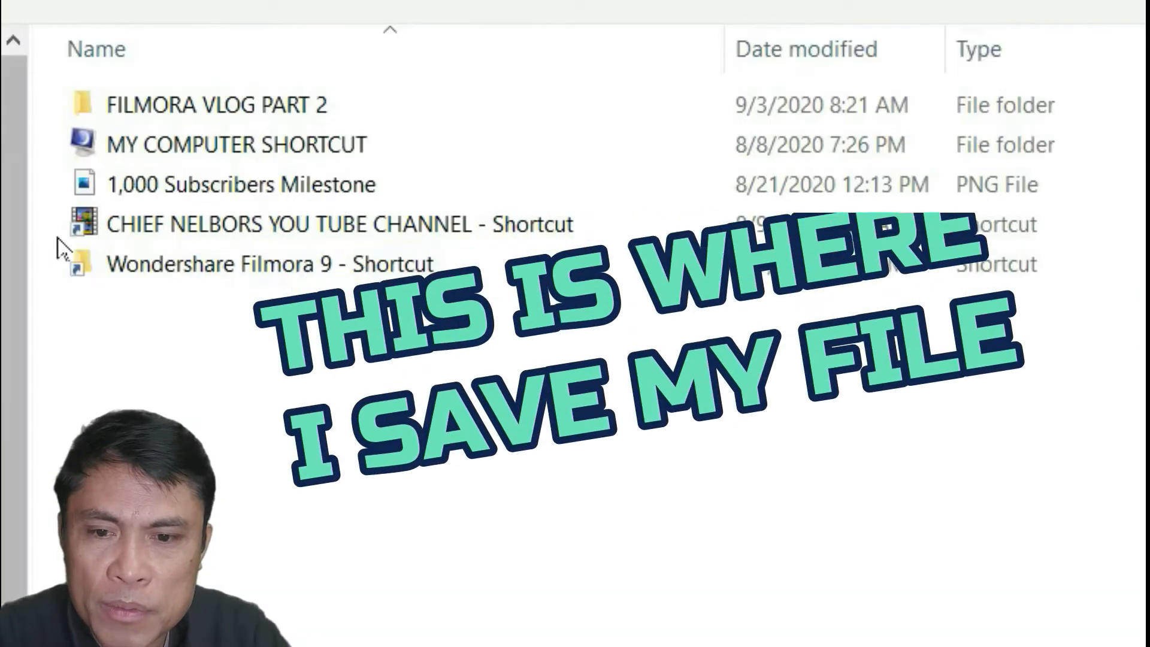
double_click(247, 108)
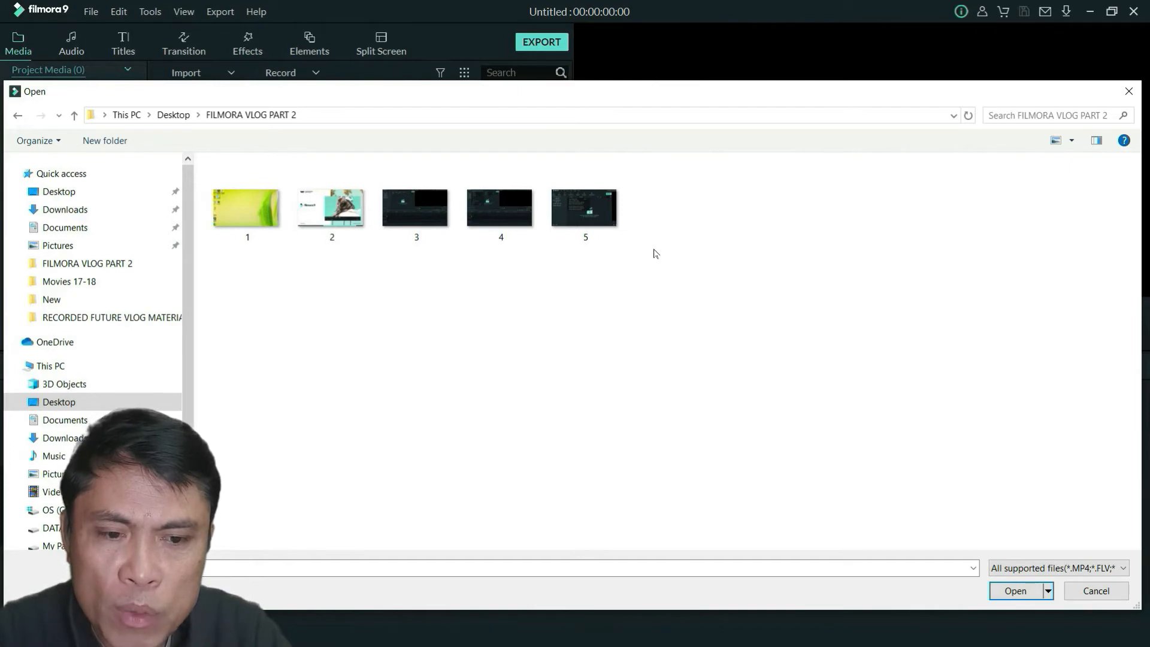
left_click(653, 249)
left_click_drag(310, 240, 216, 202)
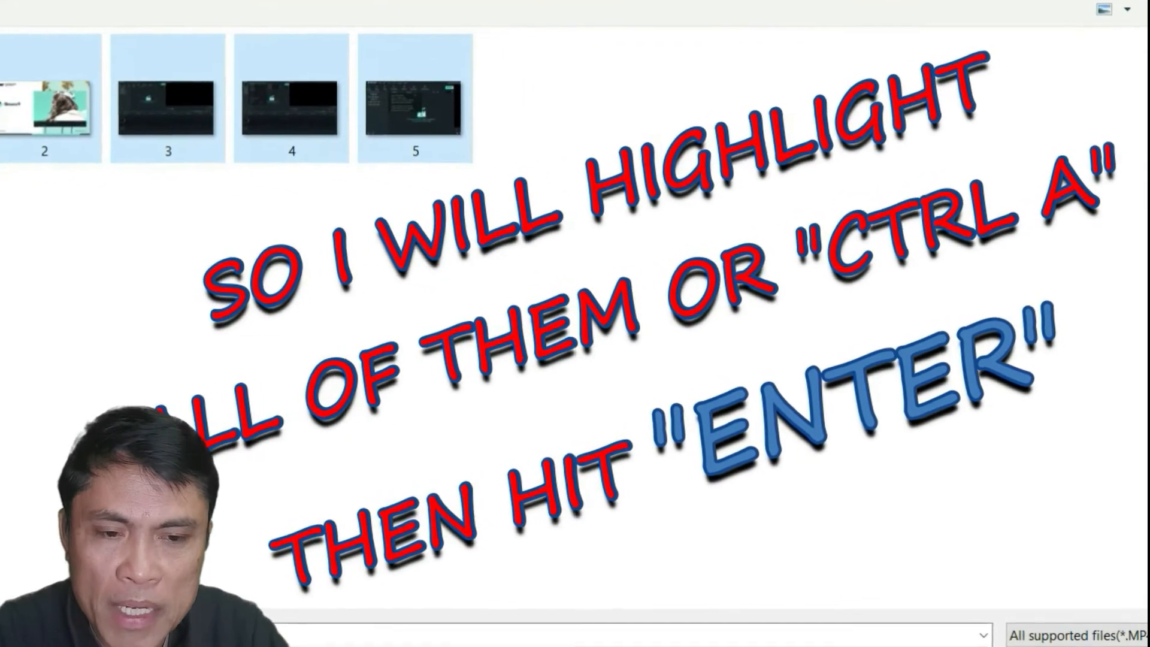
key("Return")
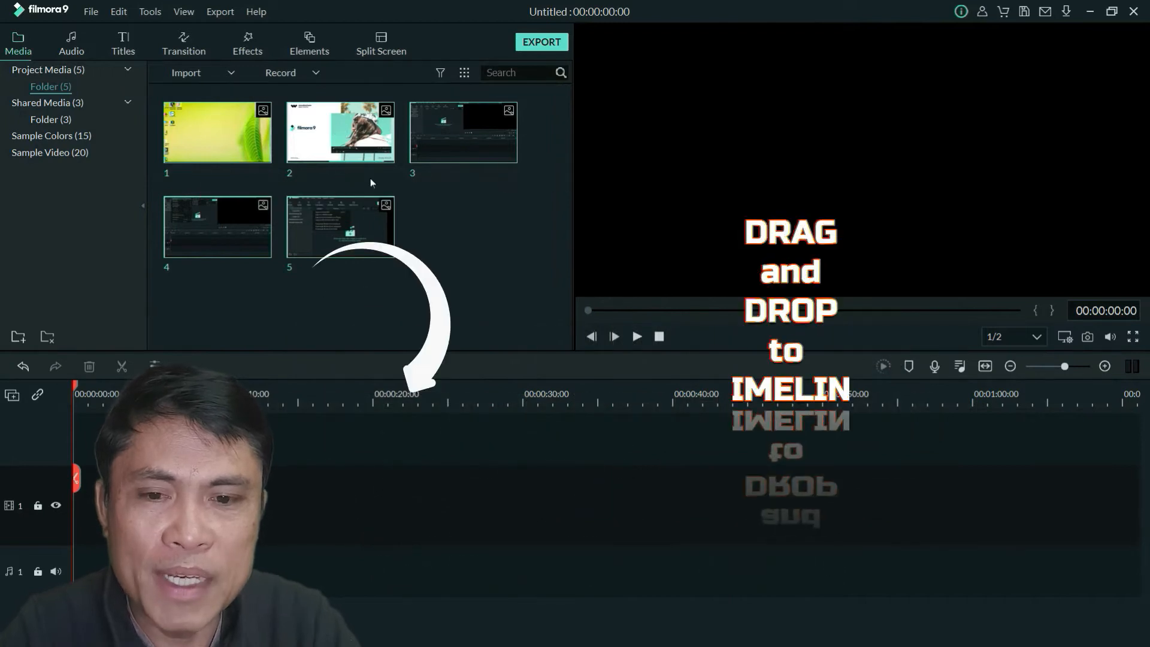
left_click_drag(337, 153, 78, 522)
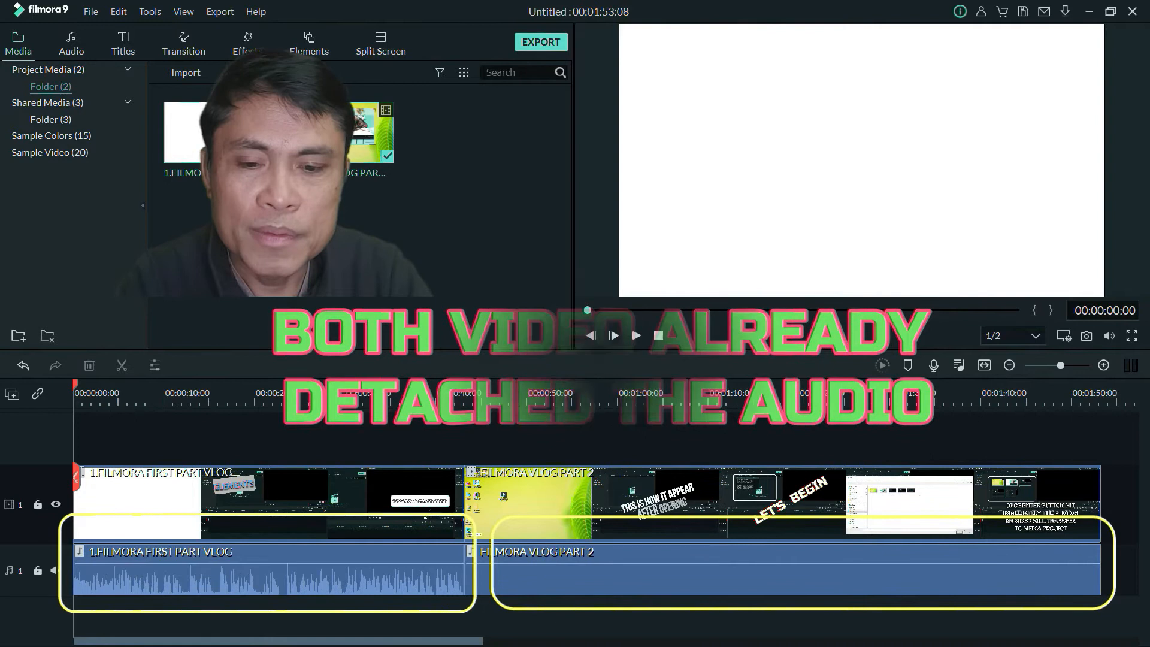
- Remove the detached audio of both clips and cut away the first clip's opening portion up to 00:00:05:11
right_click(364, 569)
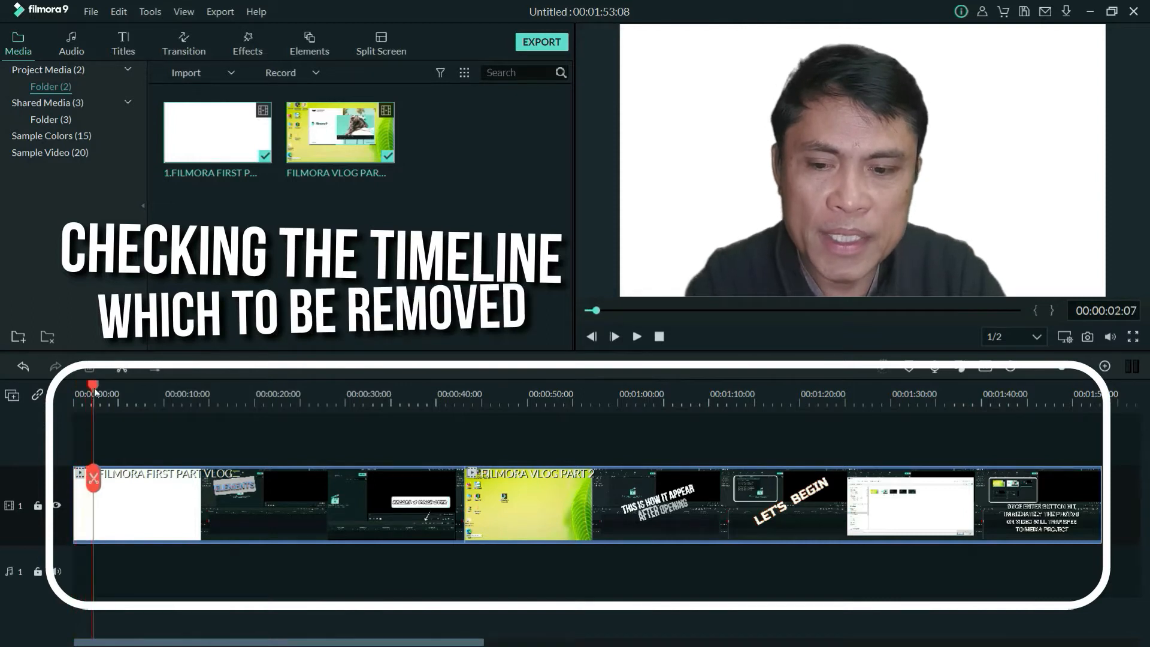
left_click_drag(110, 391, 137, 405)
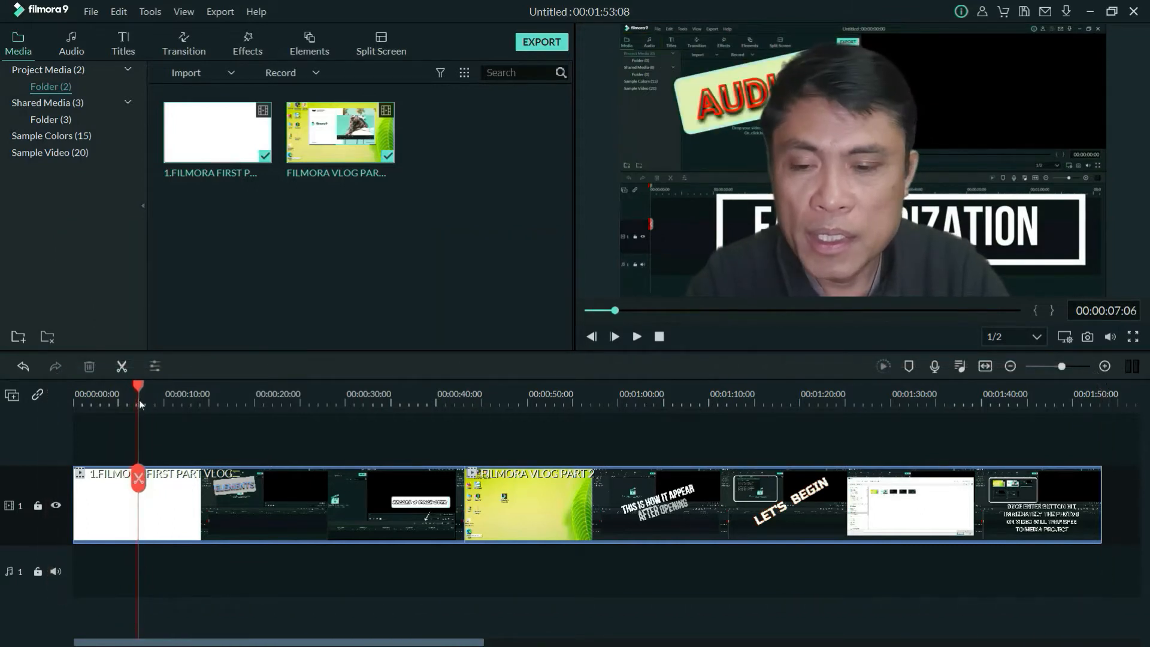
mouse_move(136, 401)
left_mouse_down()
mouse_move(113, 415)
mouse_move(124, 394)
left_mouse_up()
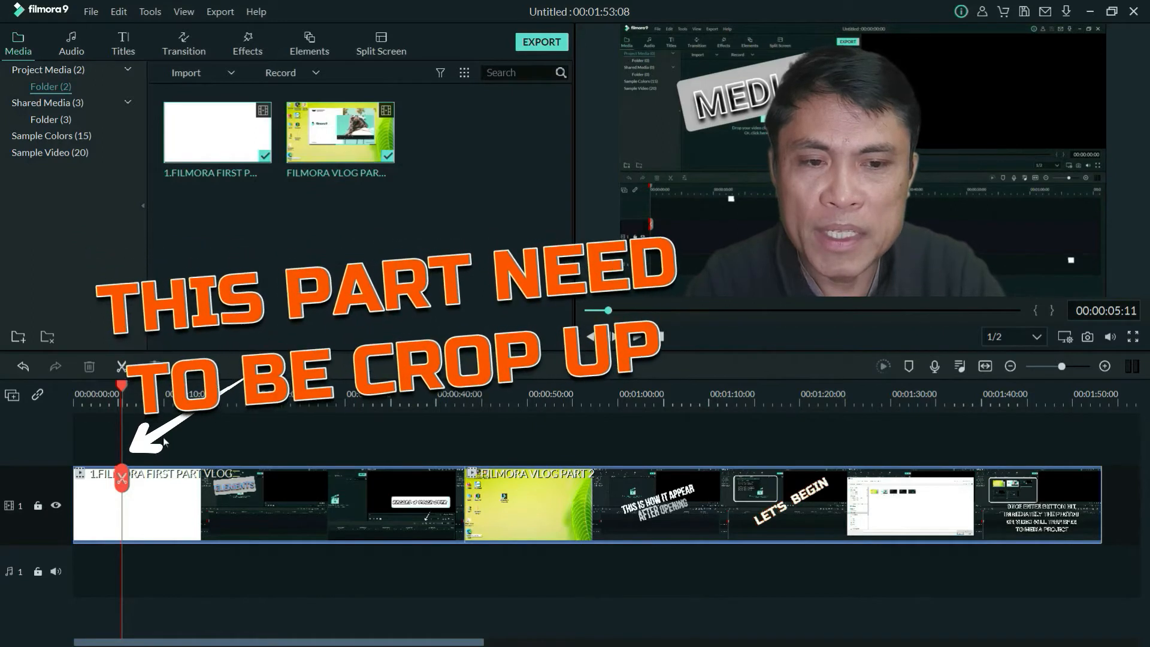
left_click(122, 481)
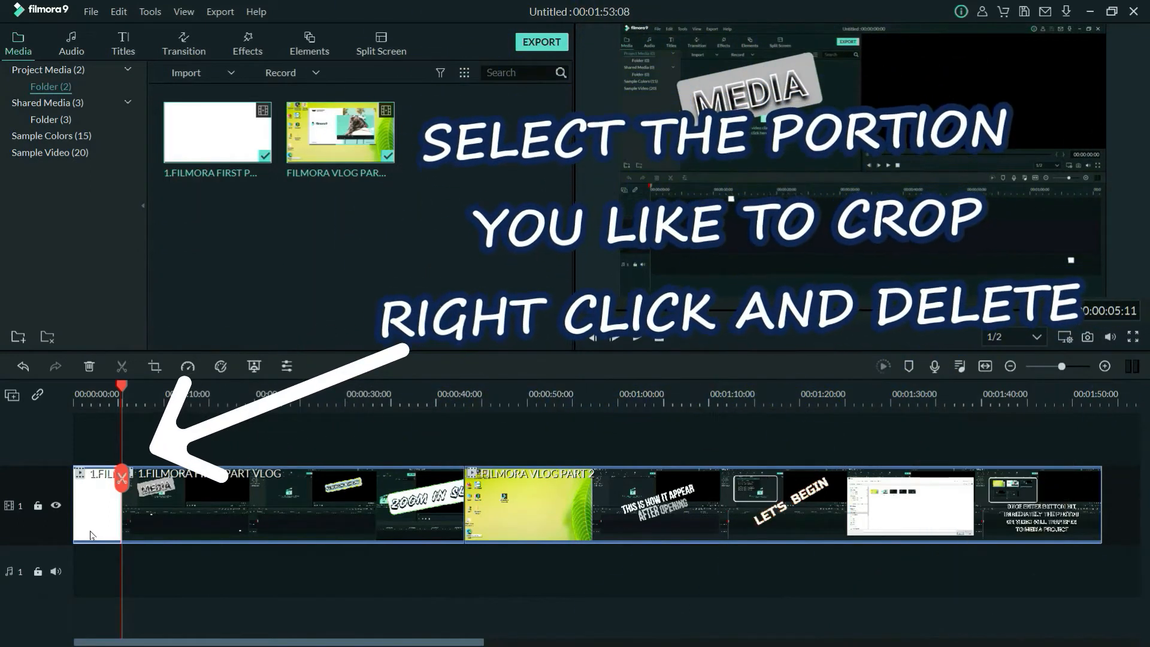
key("Delete")
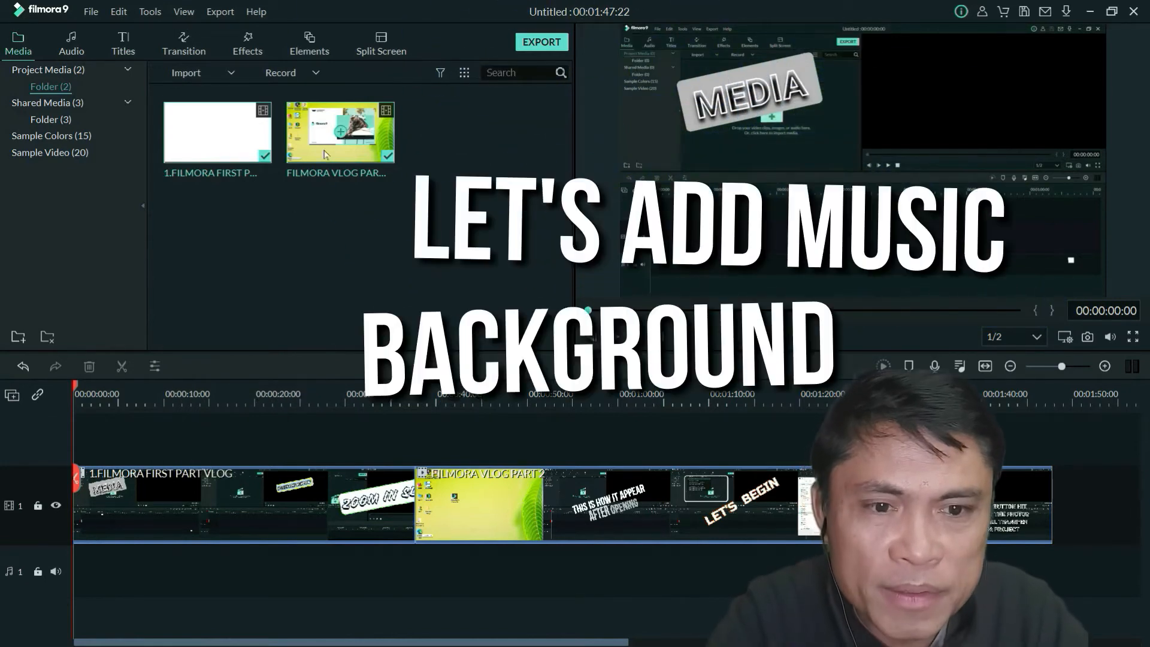
- Preview the Little Maps - Eddie track from the Young & Bright music and adjust the playback volume
left_click(71, 43)
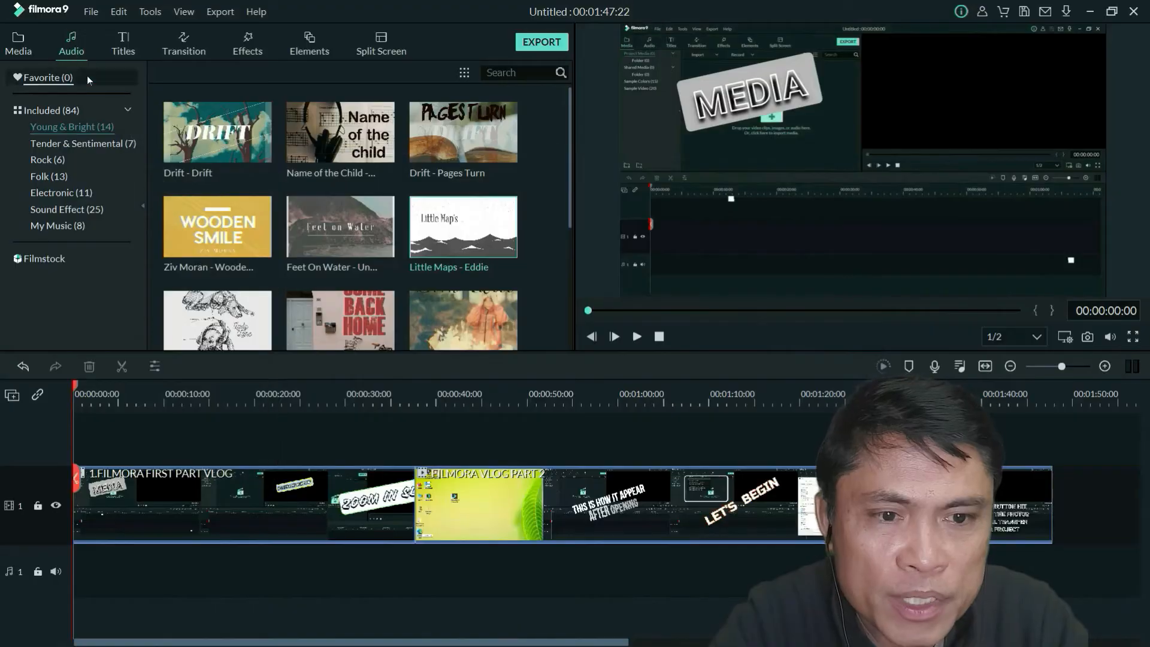
double_click(508, 250)
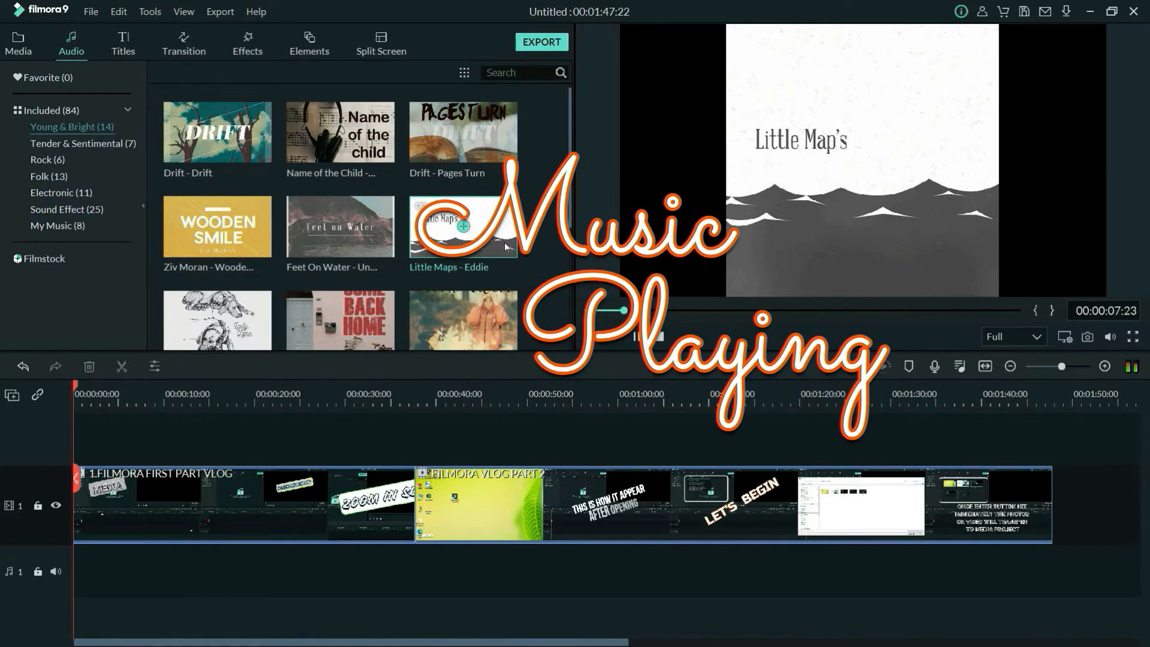
left_click(1111, 341)
left_click_drag(1111, 265, 1112, 290)
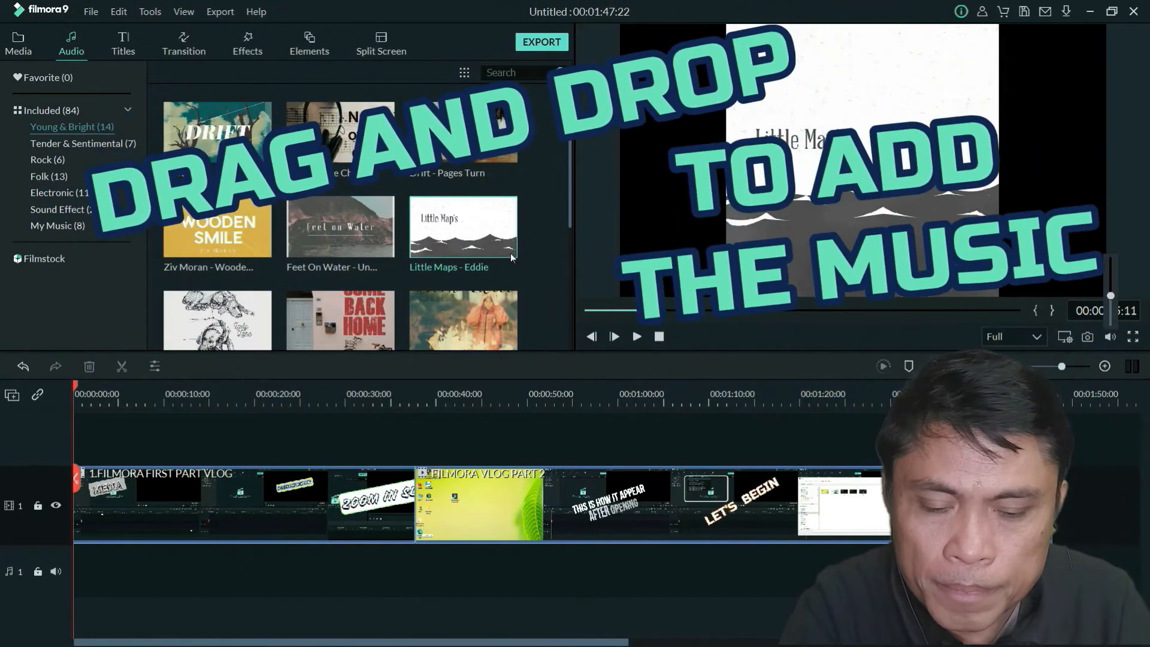
- Add the Little Maps - Eddie music to audio track 1 from the start of the timeline and play it back
left_click(546, 300)
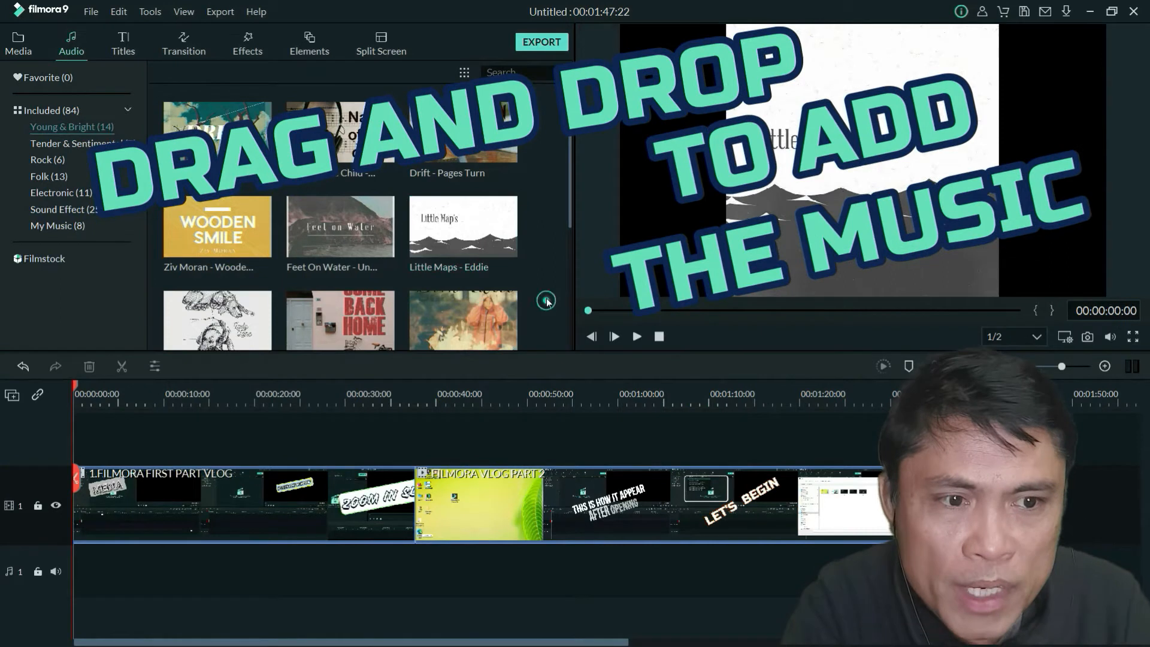
left_click_drag(507, 236, 68, 577)
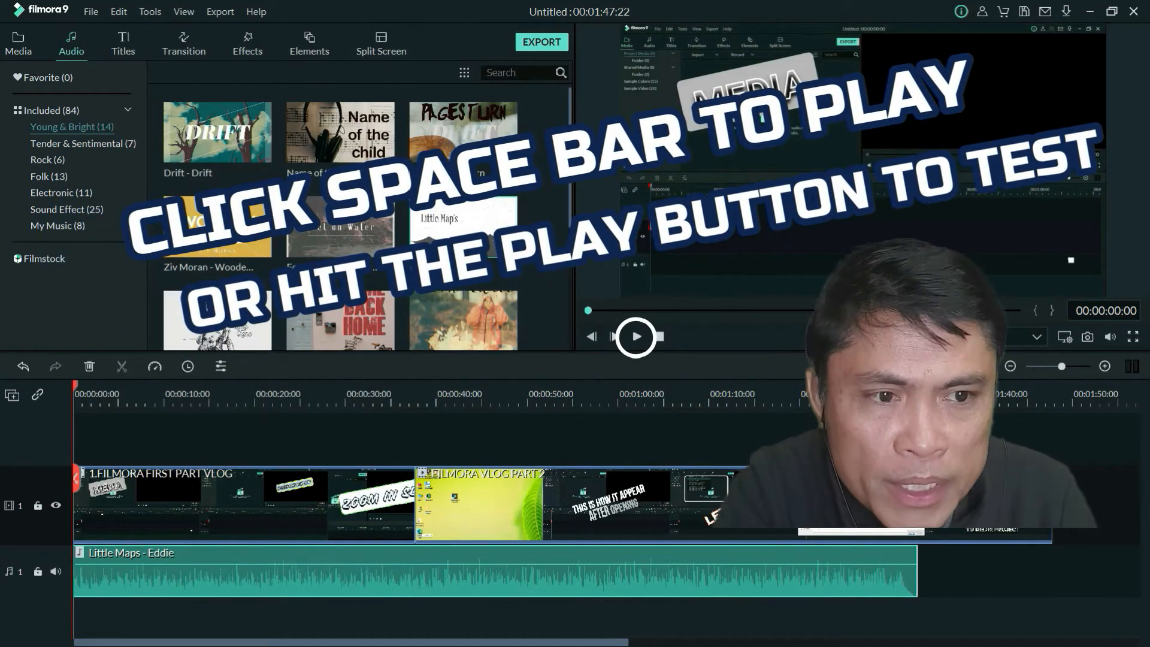
left_click(636, 336)
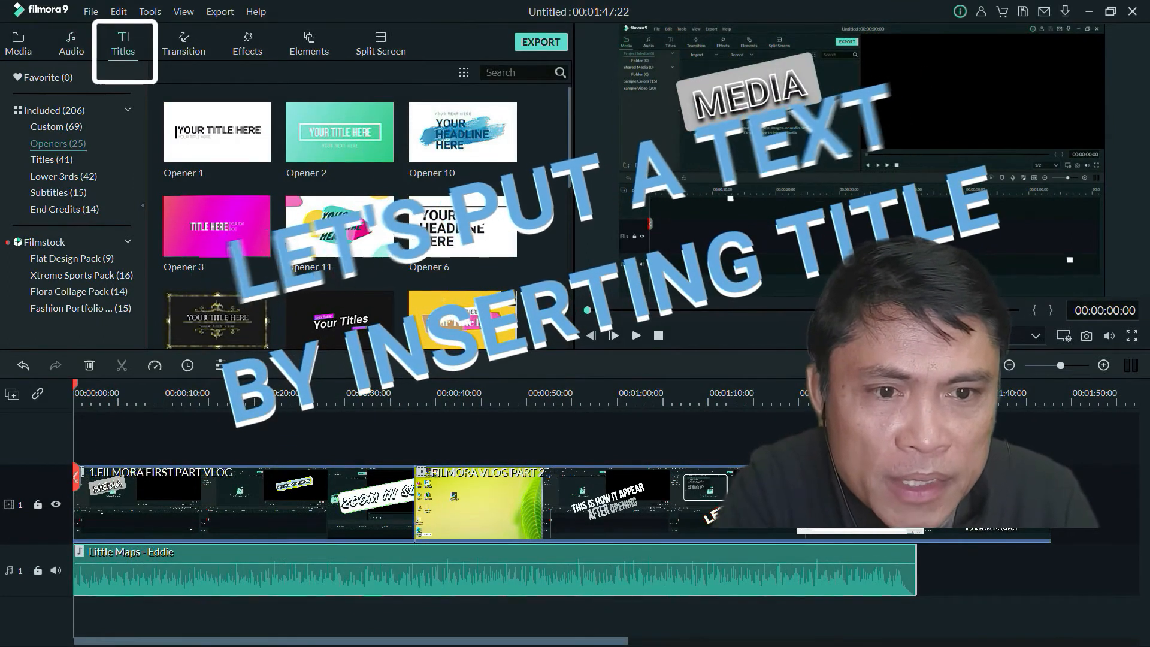
- Try the Opener 18 title on a second video track above the first clip, and delete it again
scroll(366, 281, "down", 5)
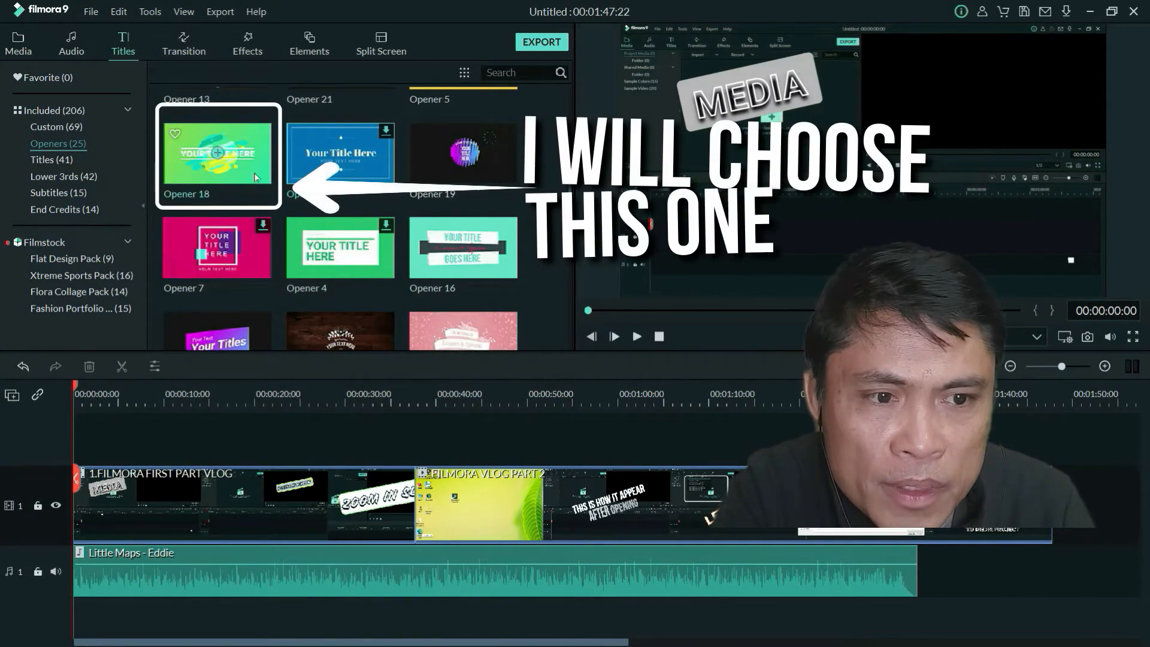
left_click_drag(238, 242, 67, 442)
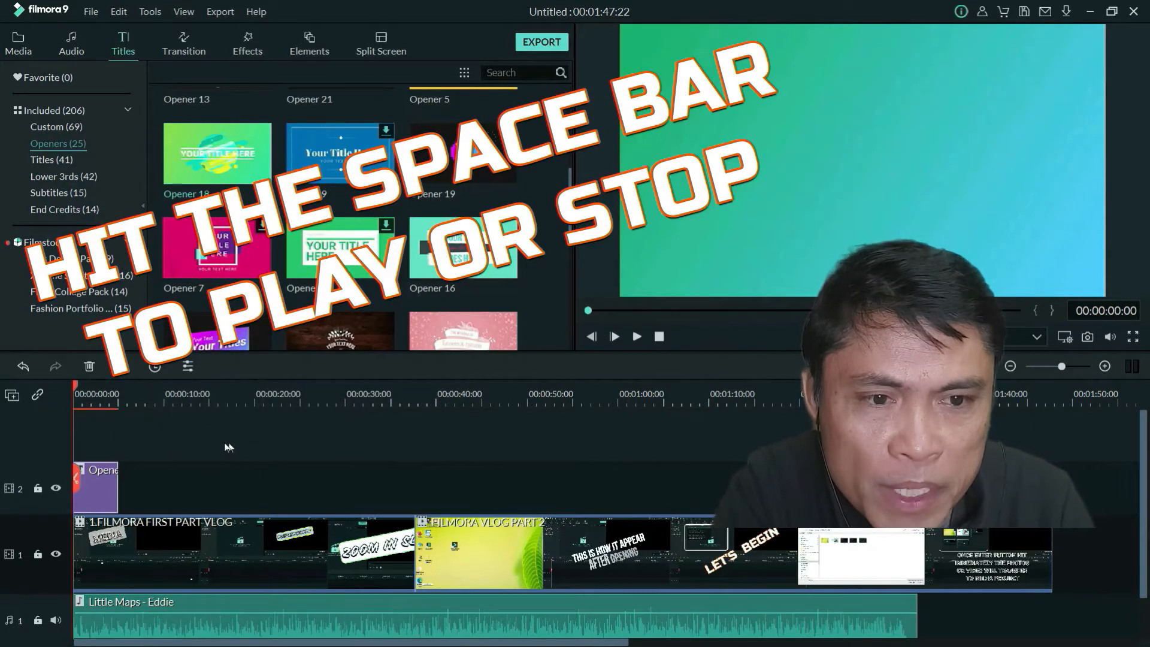
key("space")
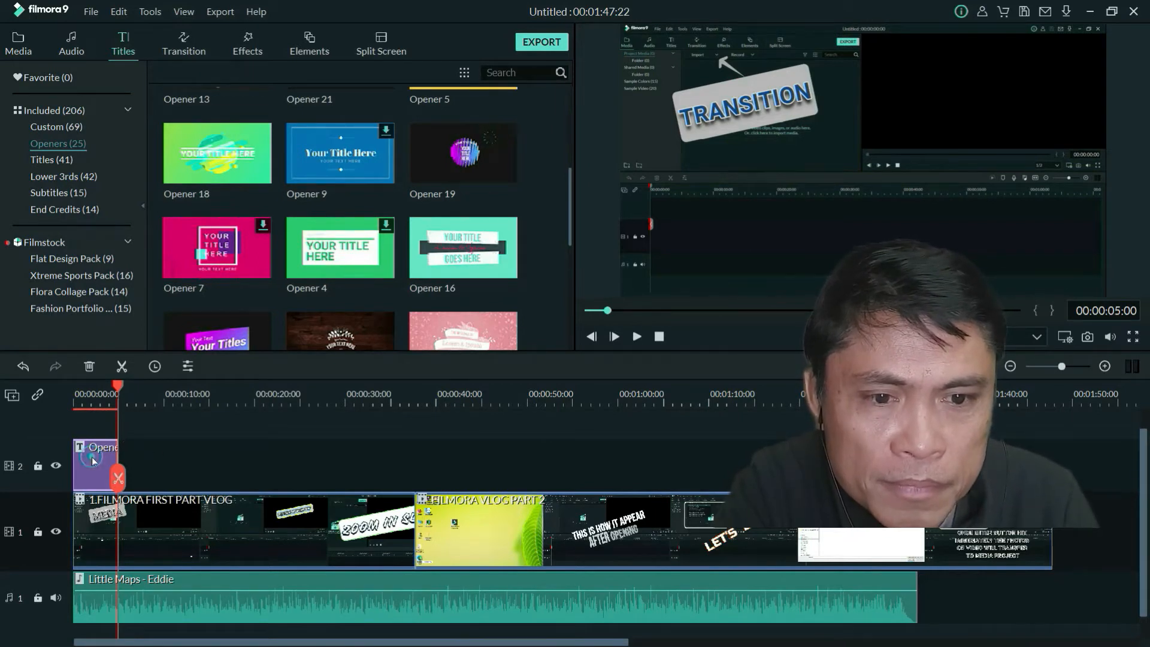
key("Delete")
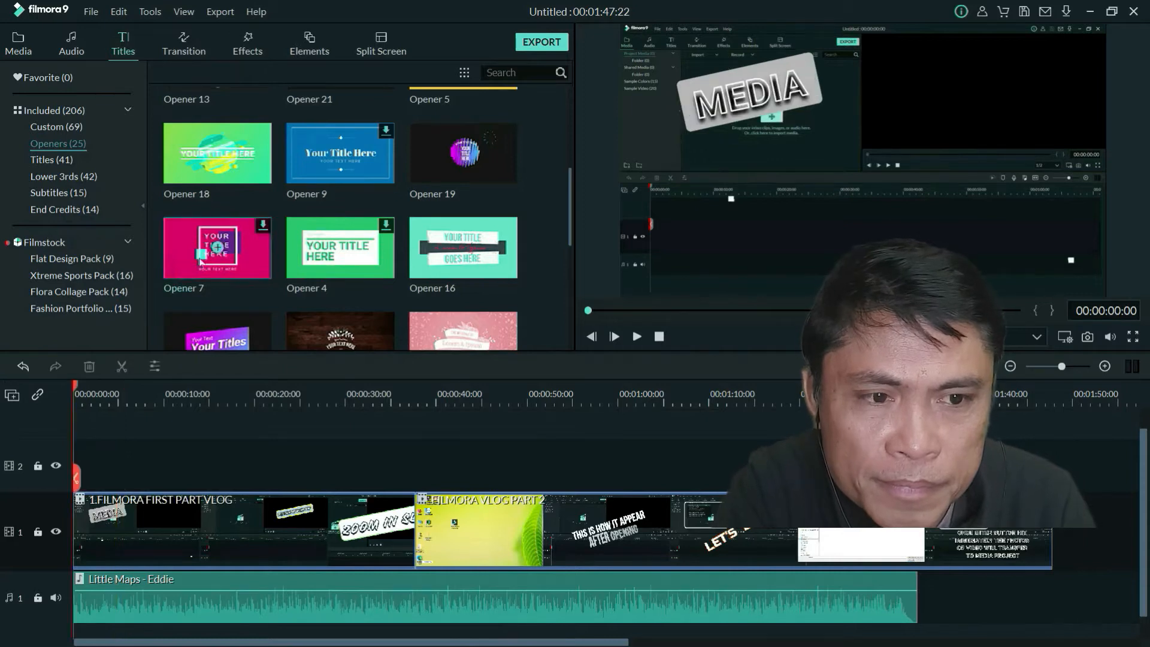
- Insert the Opener 18 title on video track 1 ahead of the first clip and open its text for editing
left_click_drag(217, 153, 163, 587)
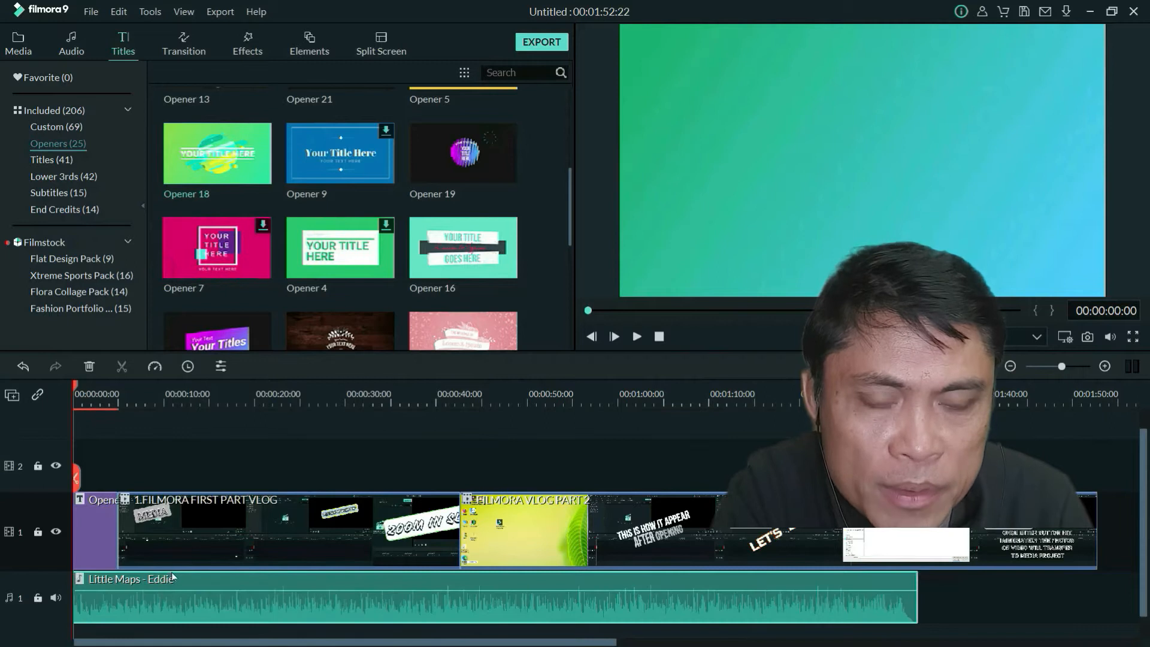
key("space")
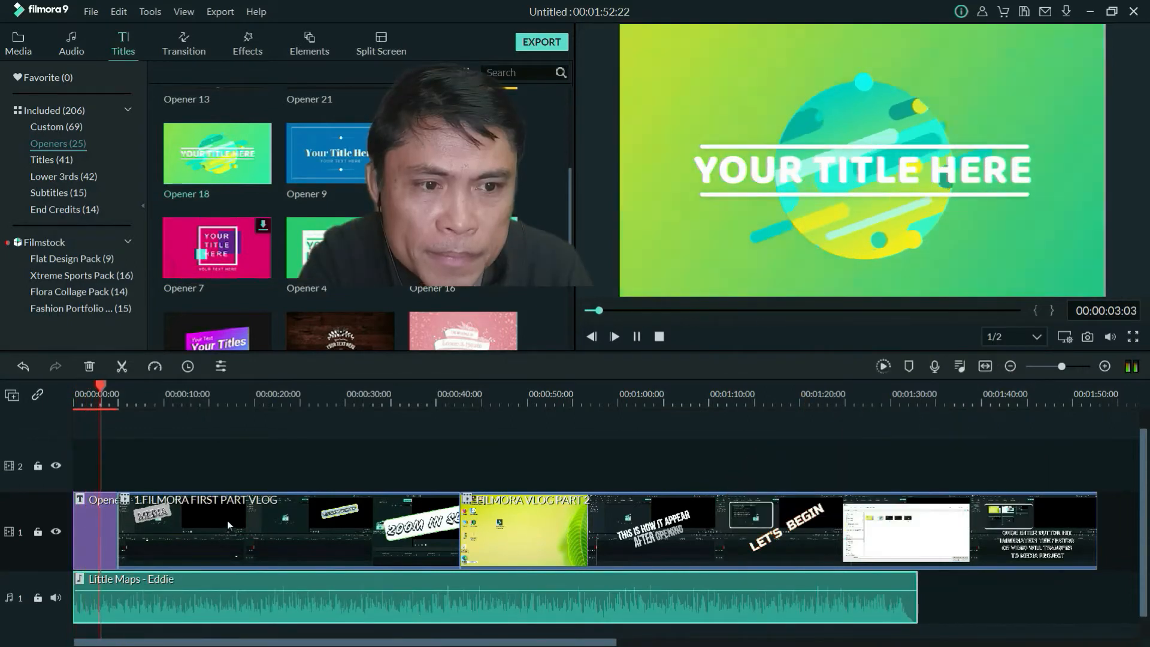
double_click(96, 527)
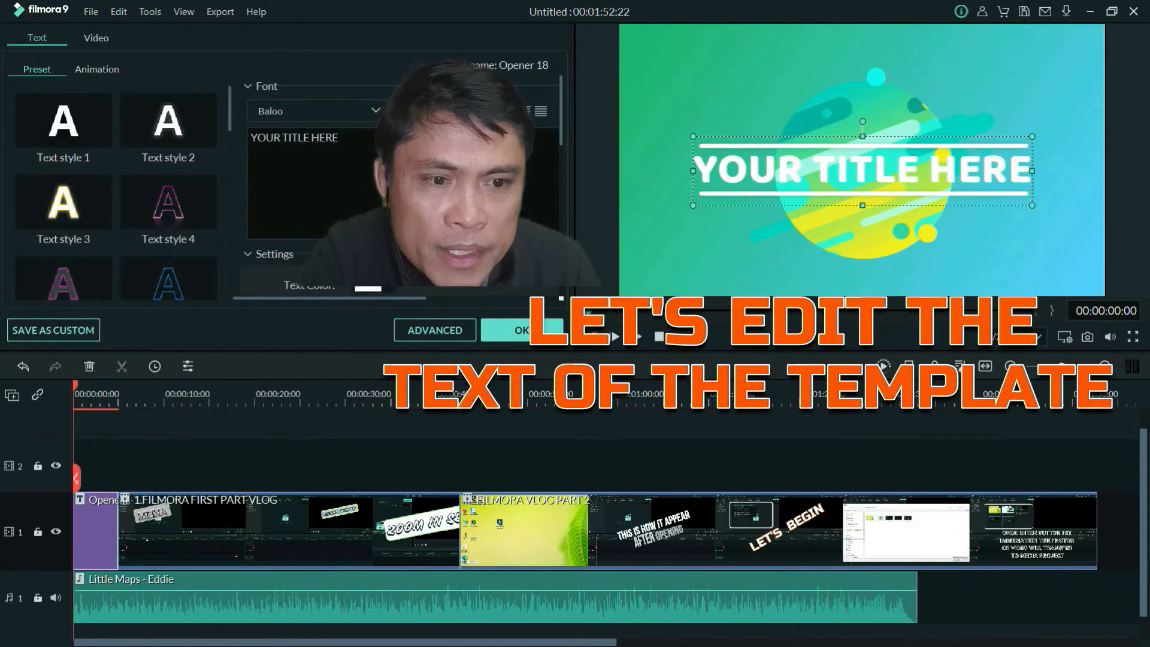
- Replace the opener's YOUR TITLE HERE text with FILMORA 9.5
left_click_drag(1032, 172, 695, 172)
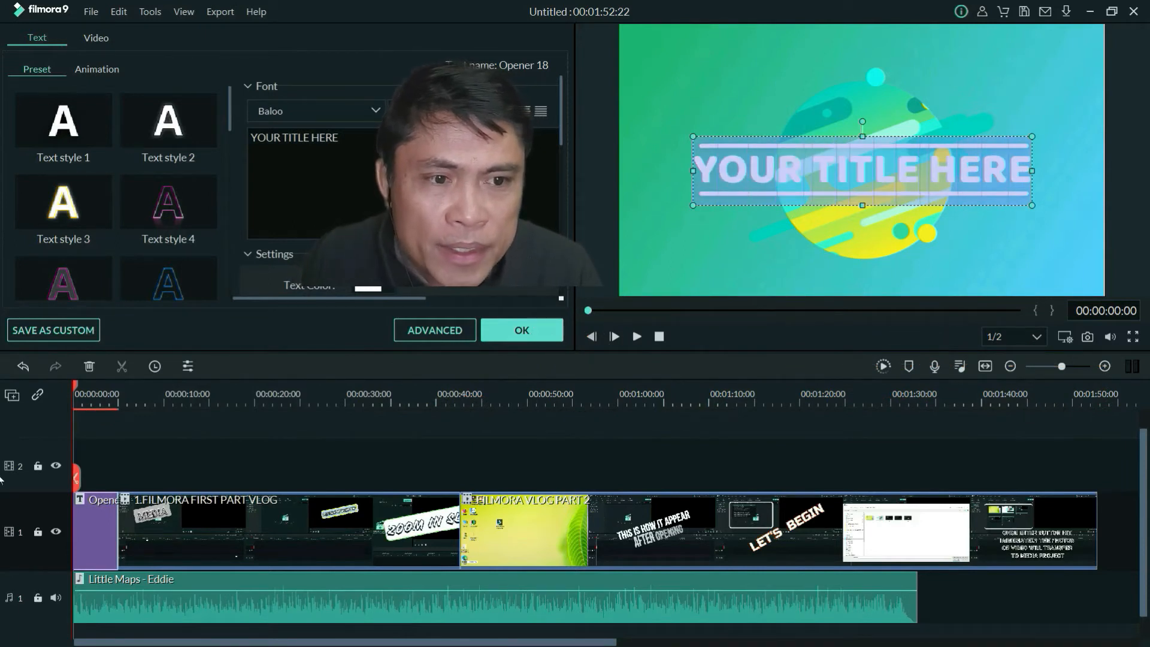
type("FILMORA")
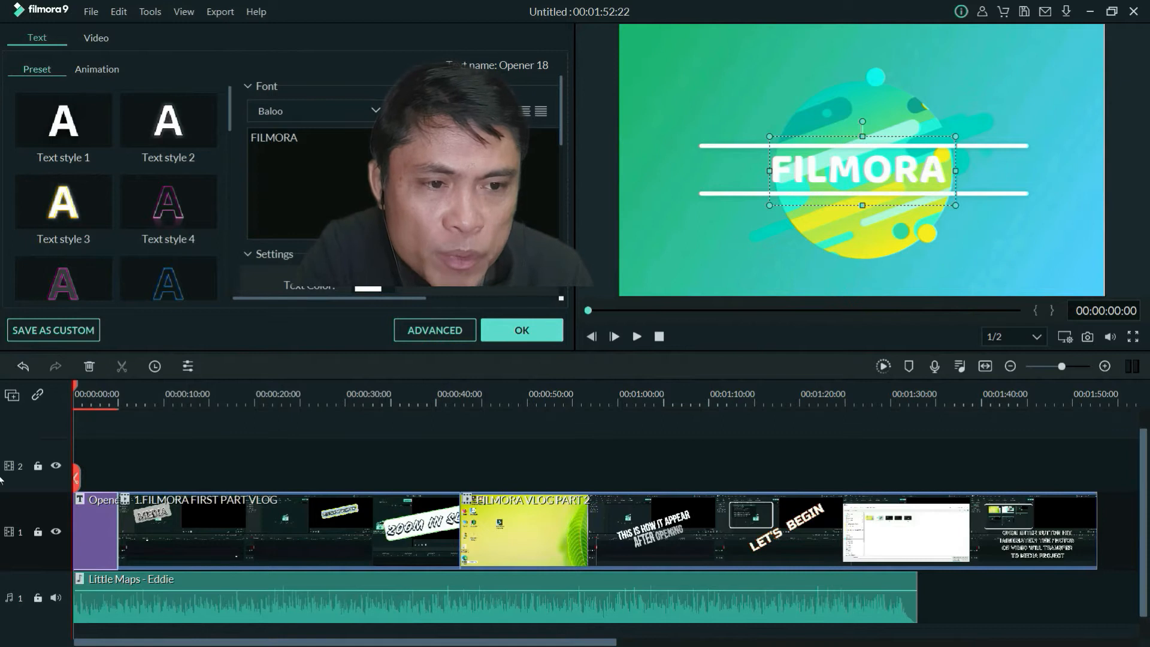
type(" 9.")
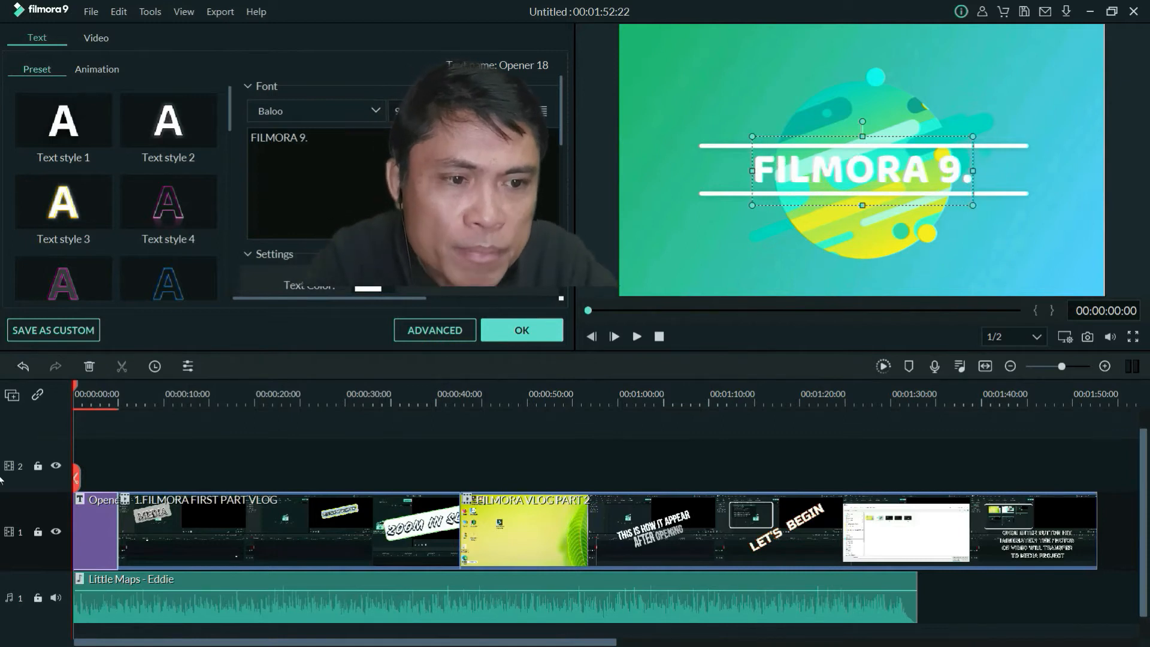
type("5")
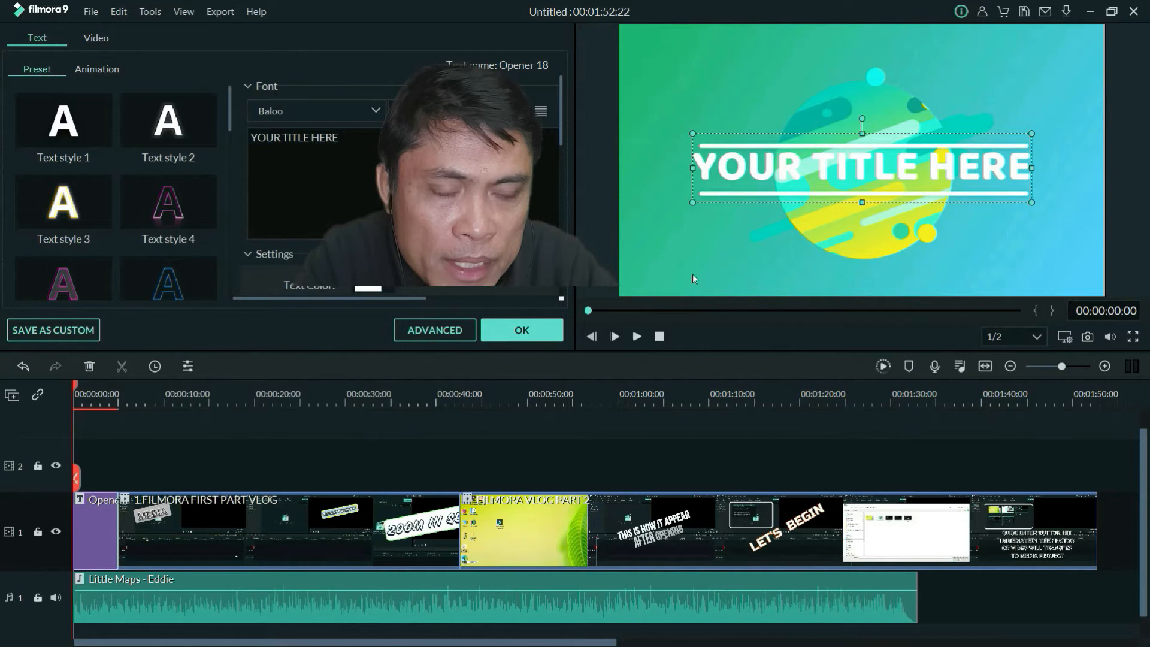
- Clear the opener's placeholder title and enter STEP BY STEP GUIDE as its text
key("BackSpace")
key("BackSpace")
key("BackSpace")
key("BackSpace")
key("BackSpace")
key("BackSpace")
key("BackSpace")
key("BackSpace")
key("BackSpace")
key("BackSpace")
key("BackSpace")
key("BackSpace")
key("BackSpace")
key("BackSpace")
key("BackSpace")
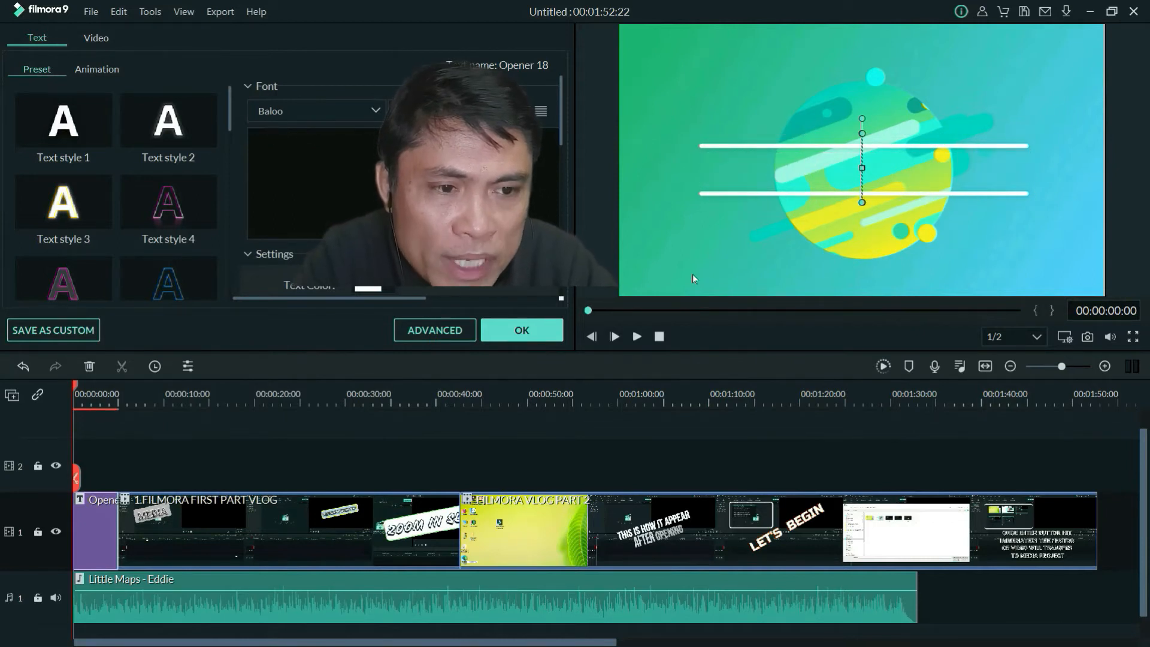
type("ST")
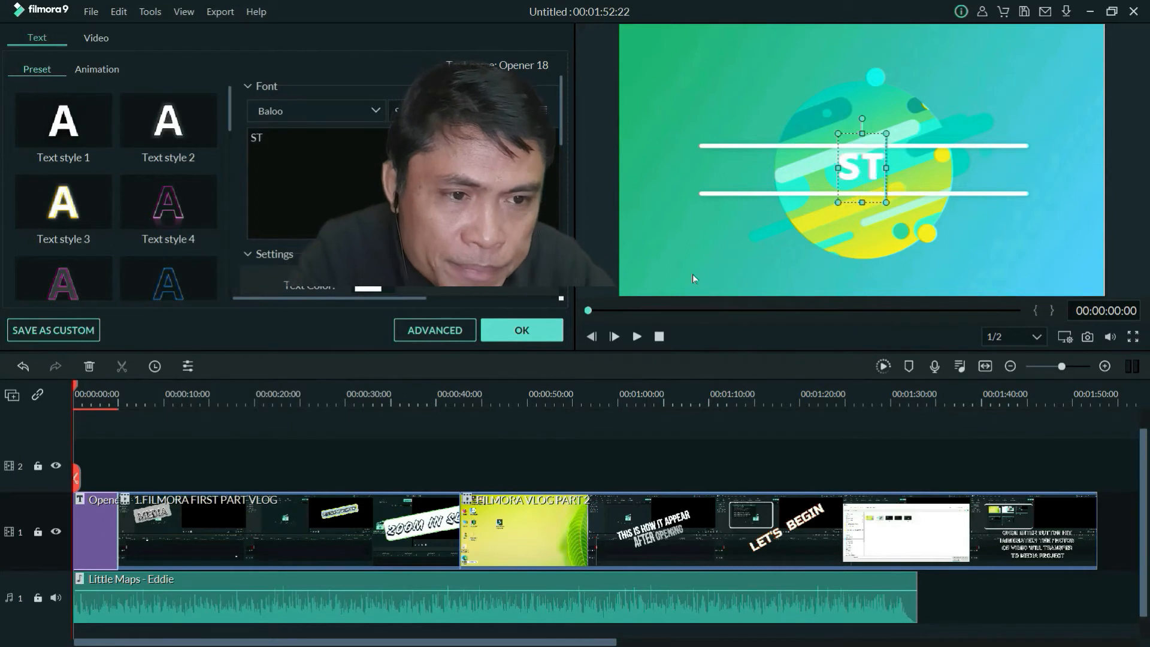
type("EP BY")
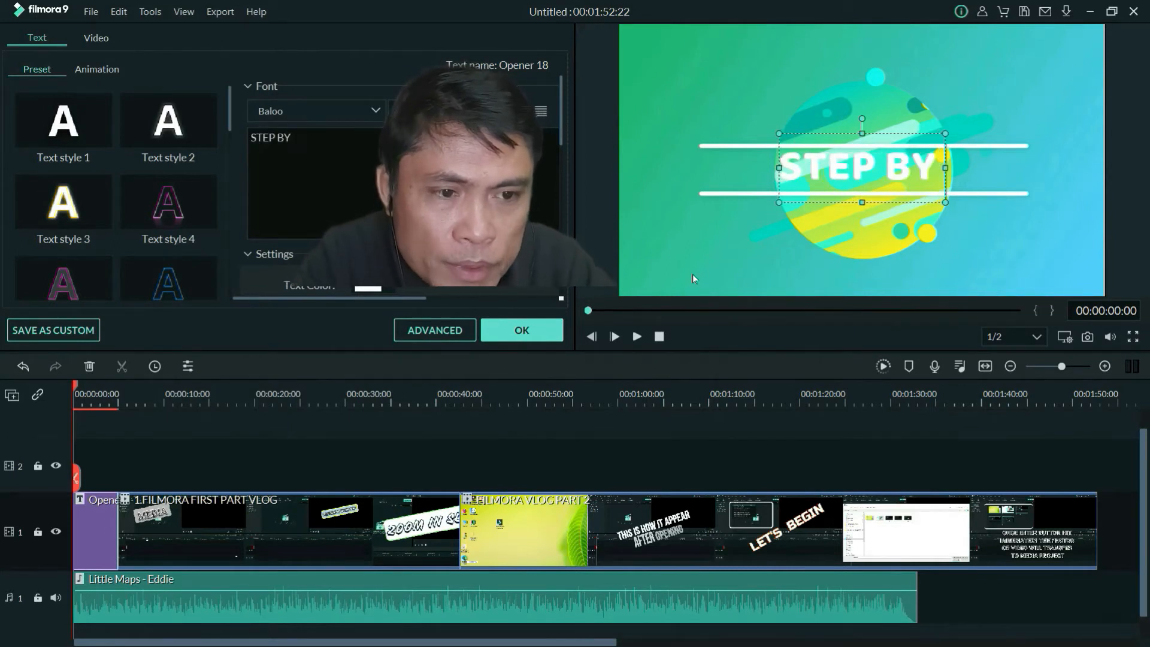
type(" STEP")
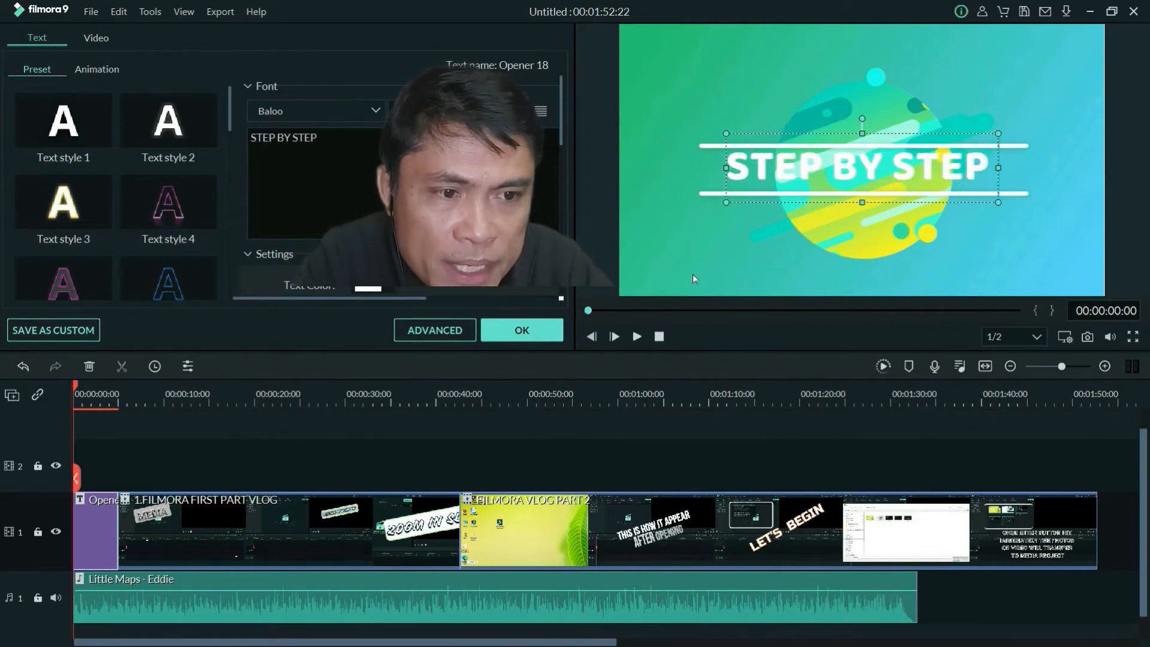
type(" FUIDE")
key("BackSpace")
key("BackSpace")
key("BackSpace")
key("BackSpace")
key("BackSpace")
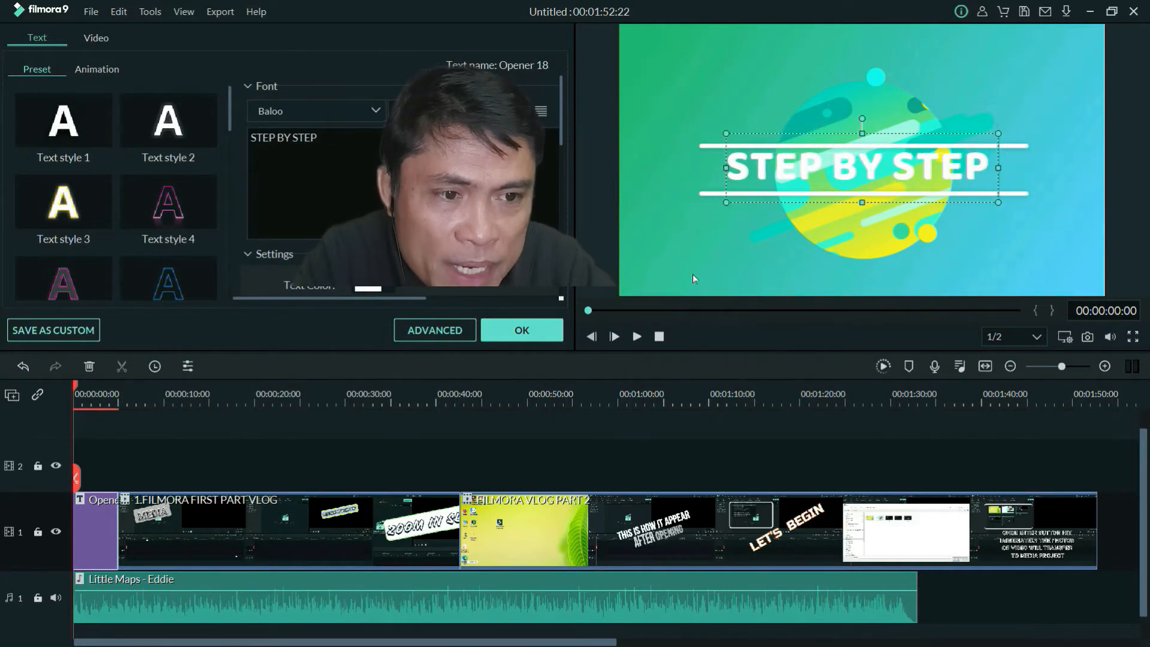
type("GUIDE")
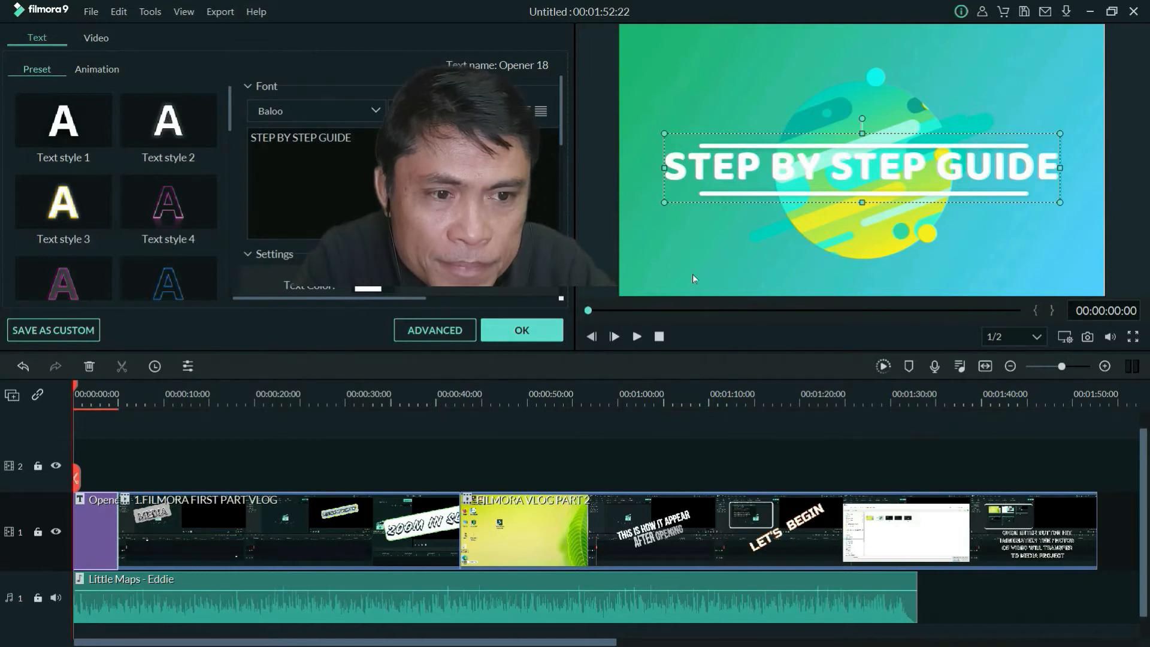
left_click(812, 242)
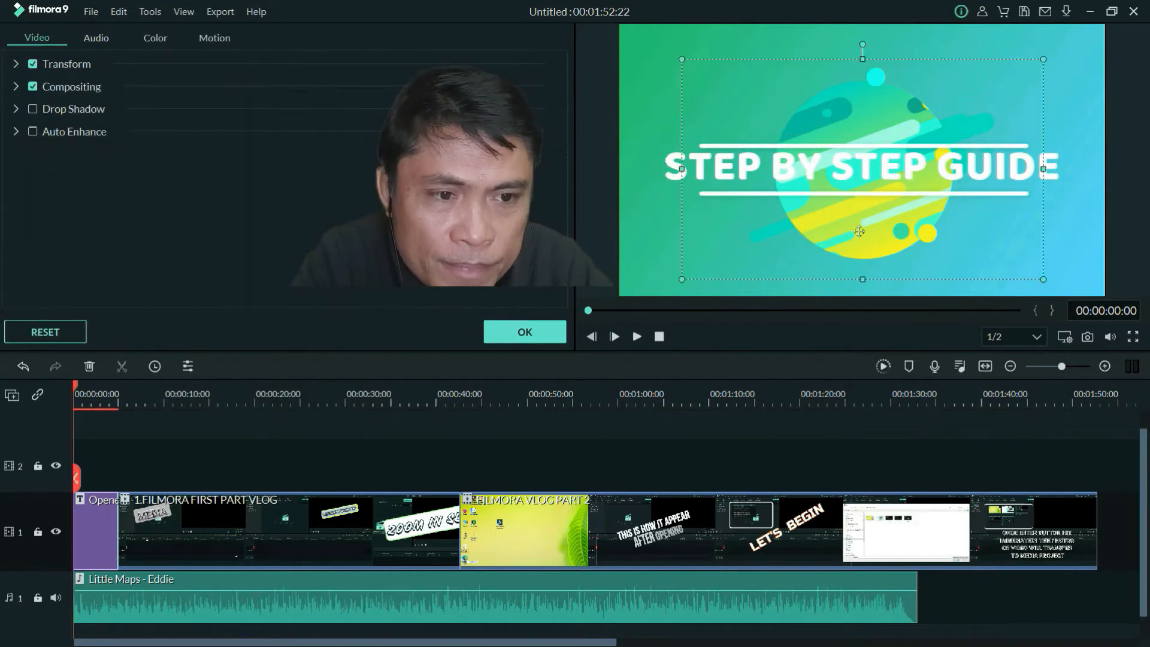
left_click(917, 176)
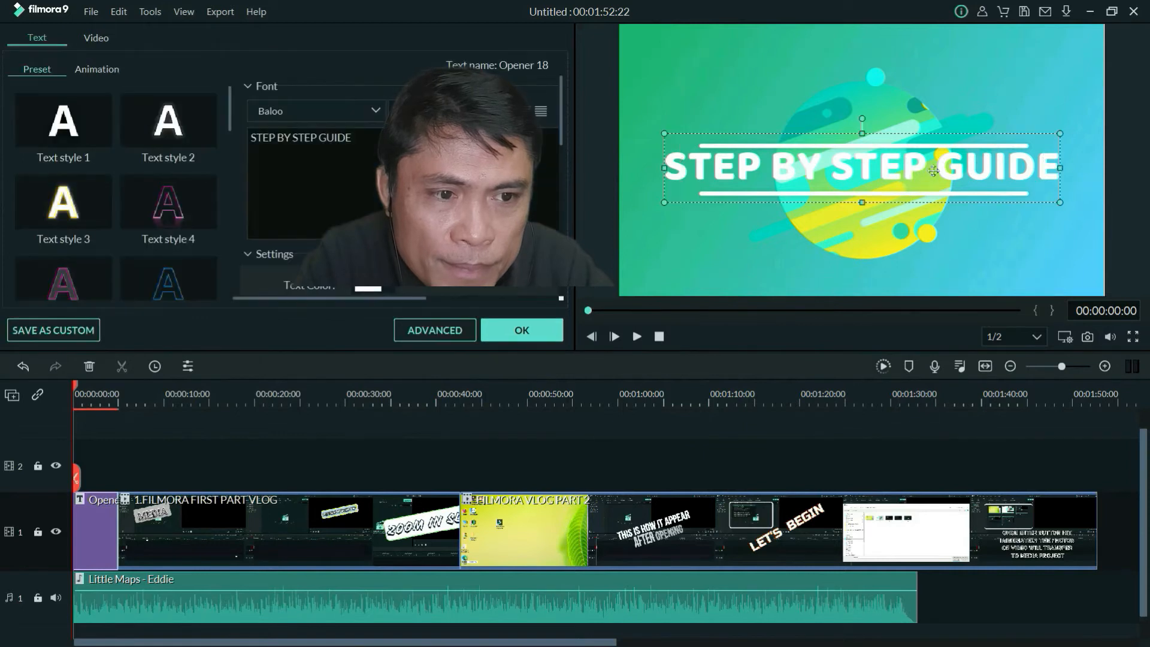
- Fit the opener's STEP BY STEP GUIDE text between its two white lines and confirm the title edit
left_click_drag(862, 133, 884, 165)
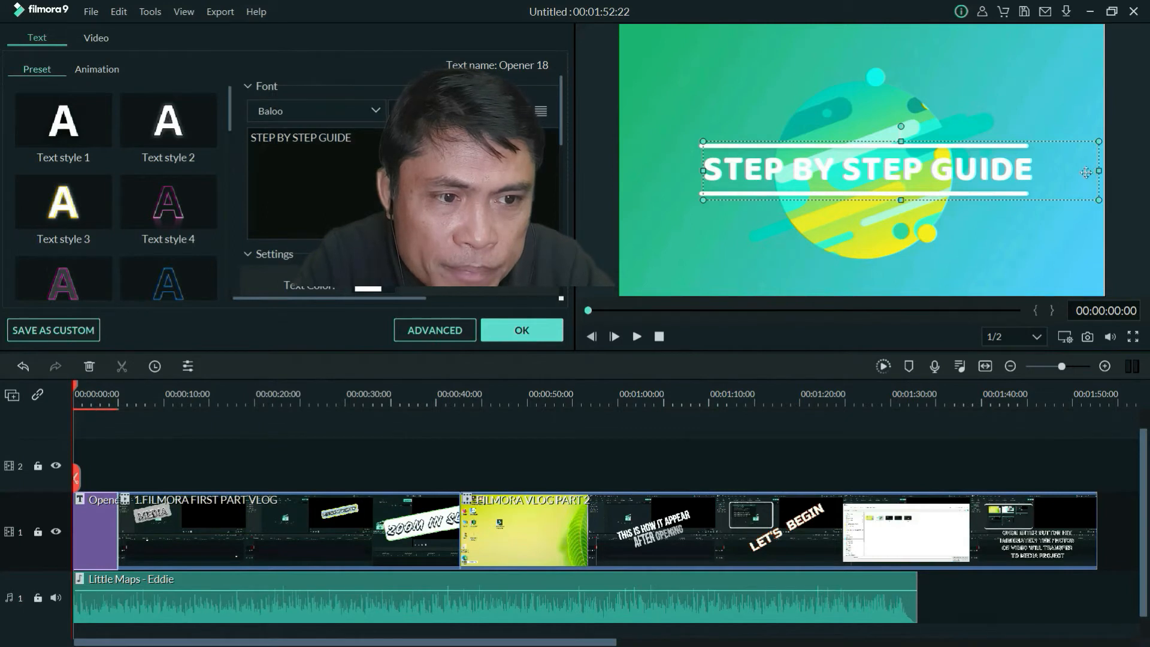
left_click_drag(1091, 170, 1087, 170)
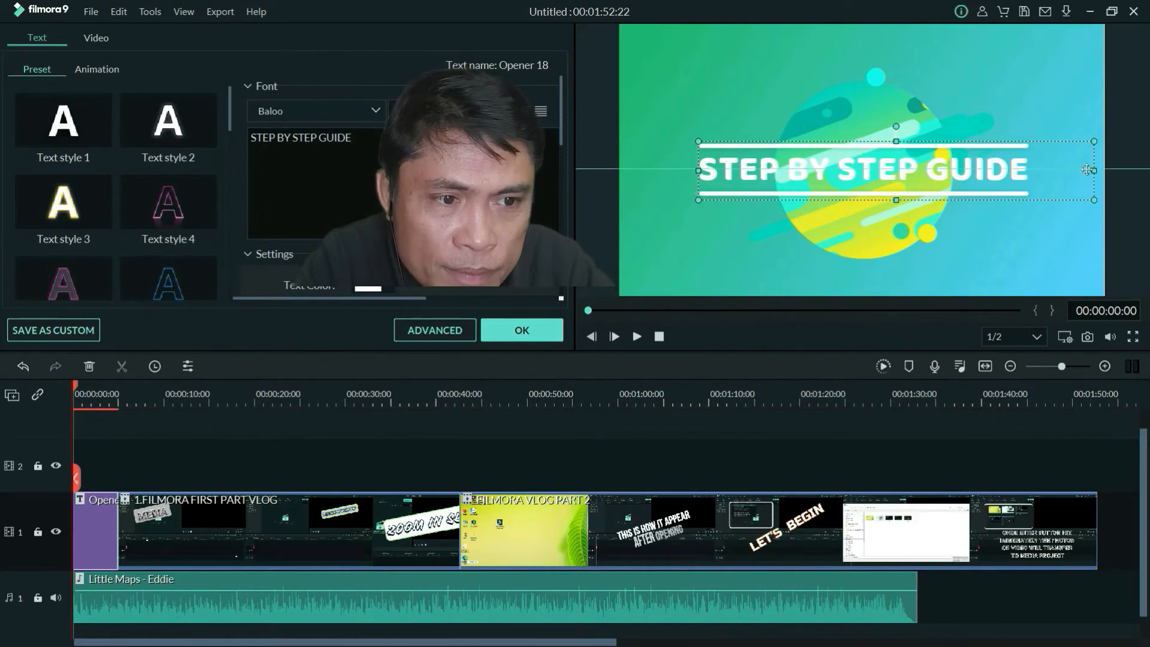
left_click(967, 250)
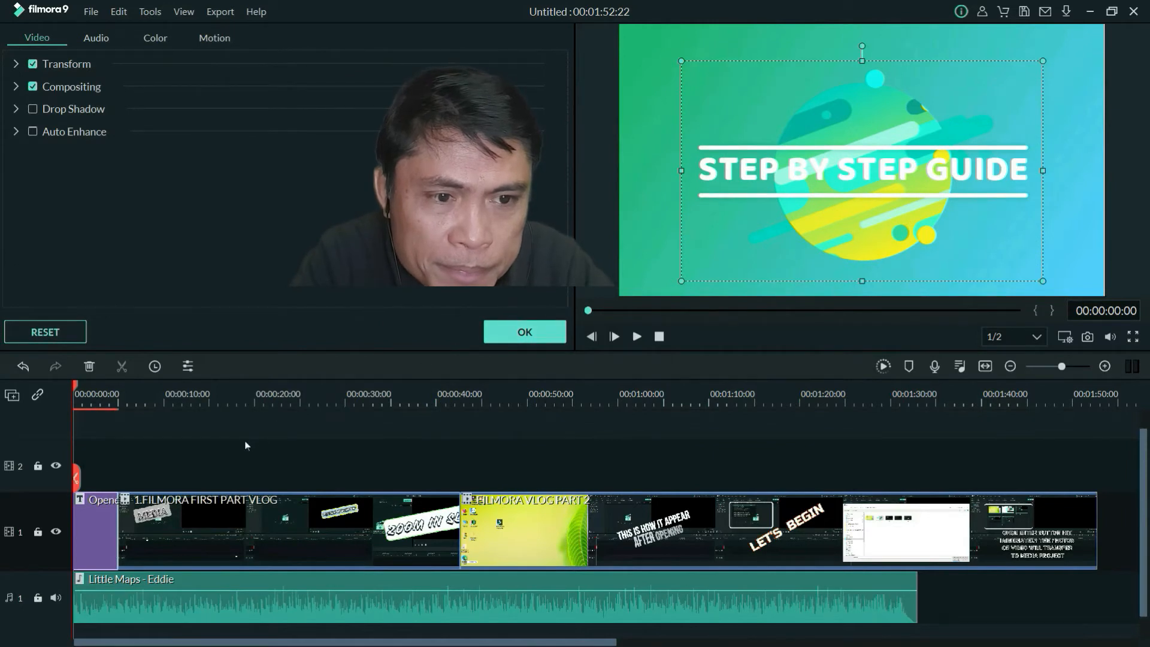
left_click(554, 335)
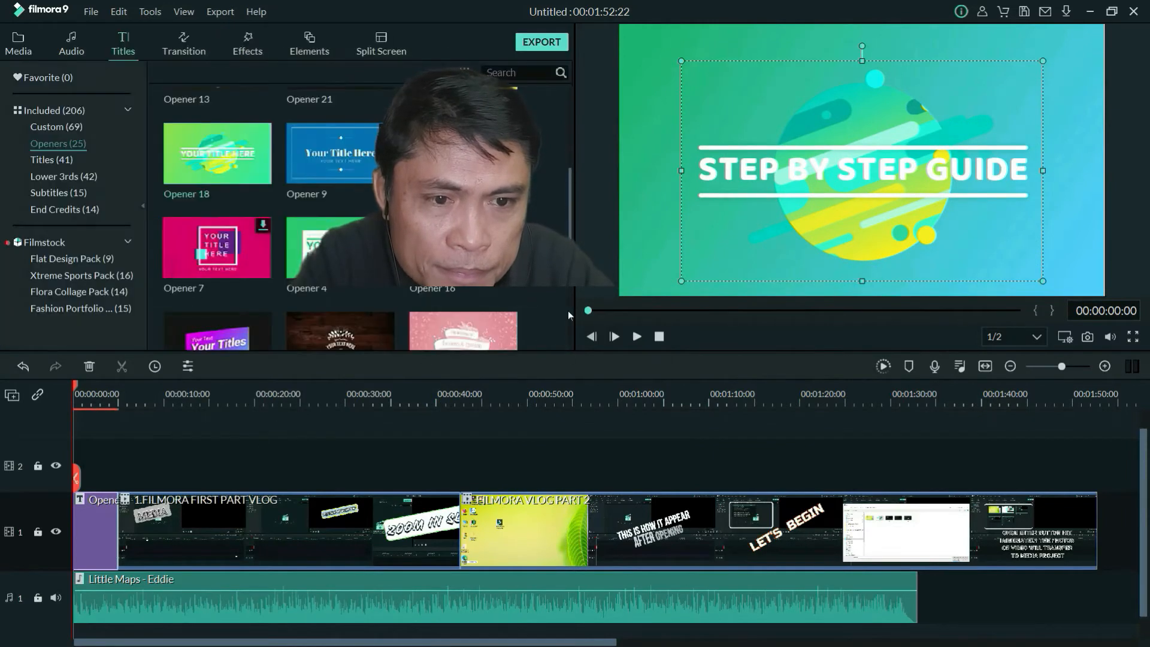
- Add the custom title 1, FONT FAVORITE to video track 2 above the opener and move its TRIP and ADVENTURE texts to the upper centre
left_click_drag(567, 216, 567, 128)
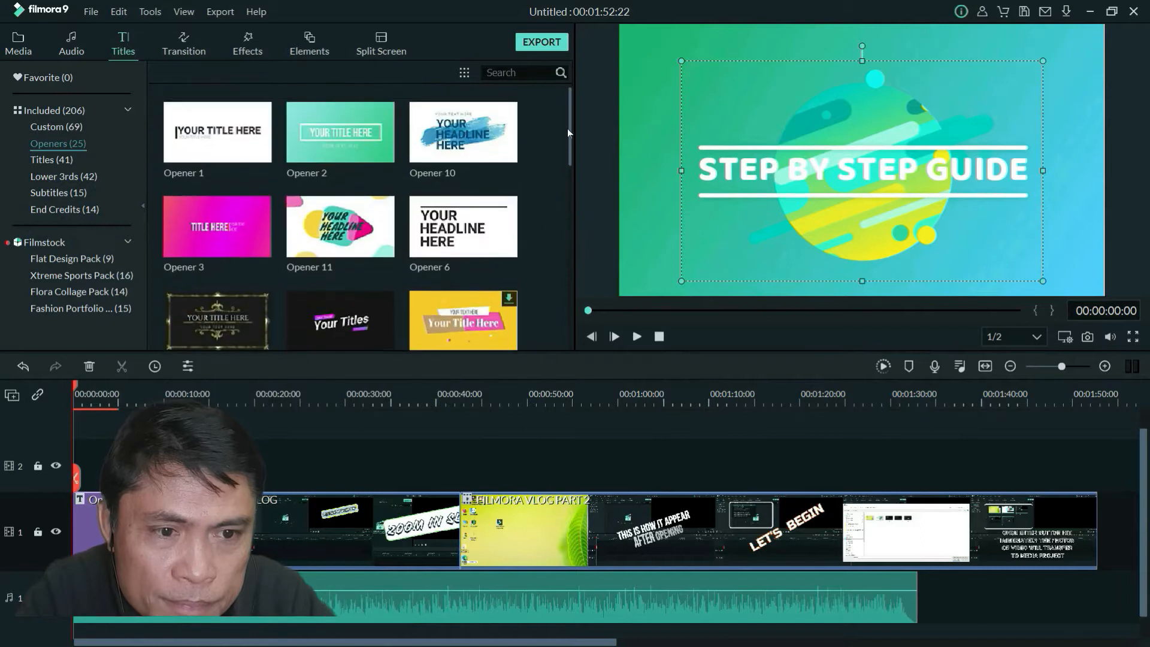
left_click(75, 126)
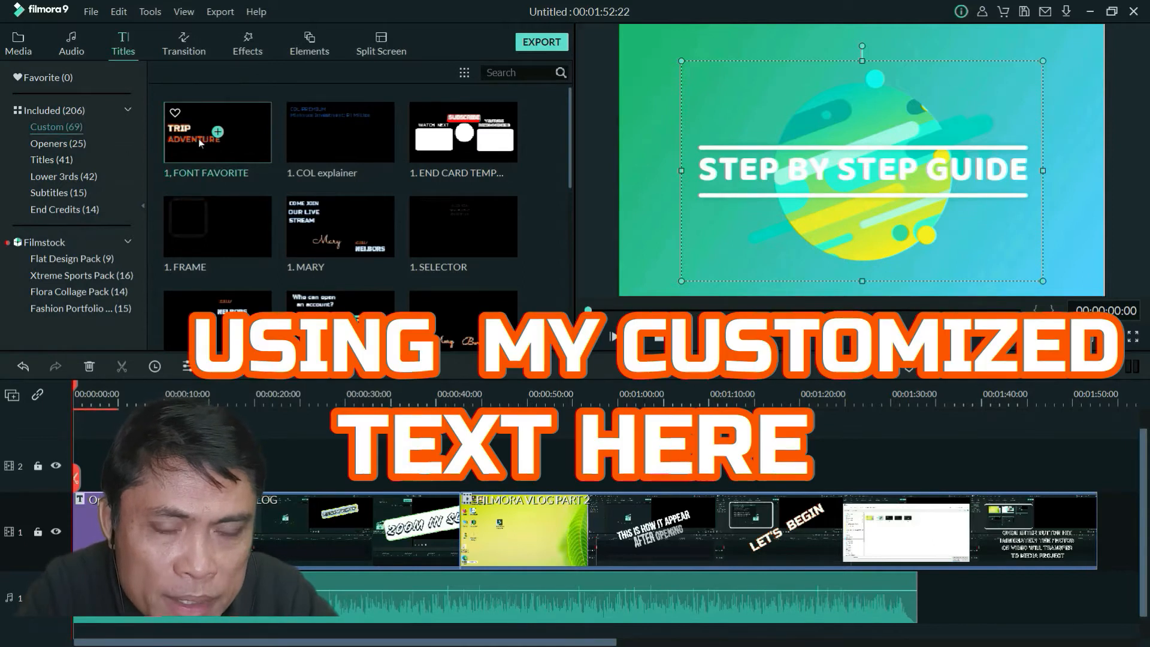
left_click_drag(195, 145, 81, 458)
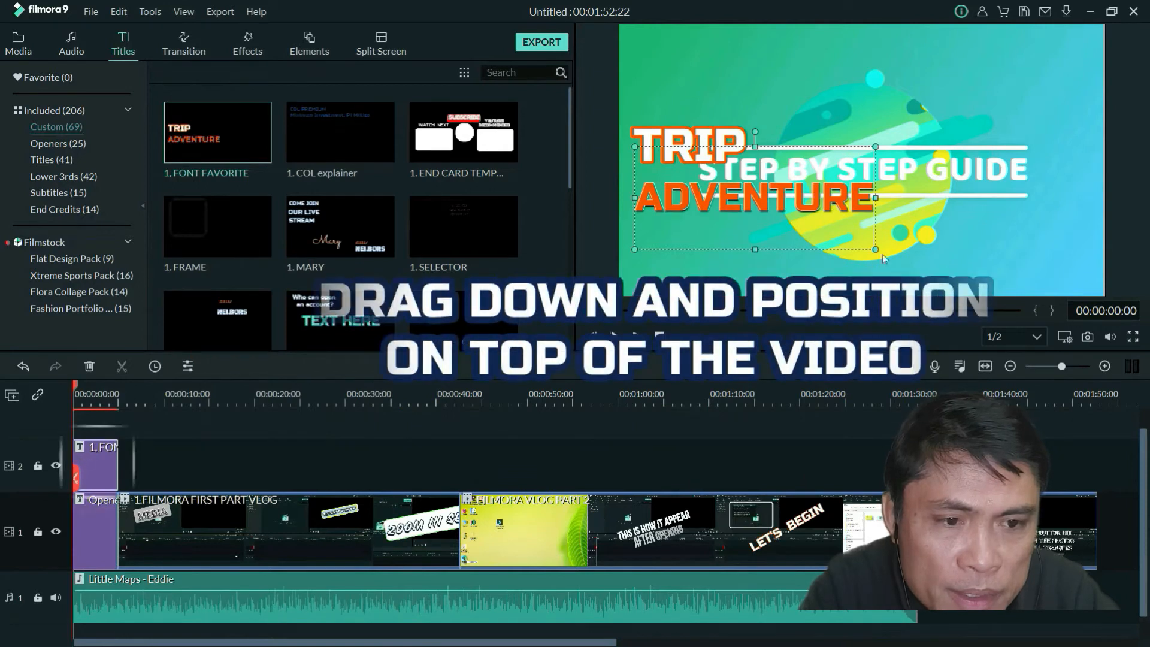
left_click_drag(695, 152, 802, 82)
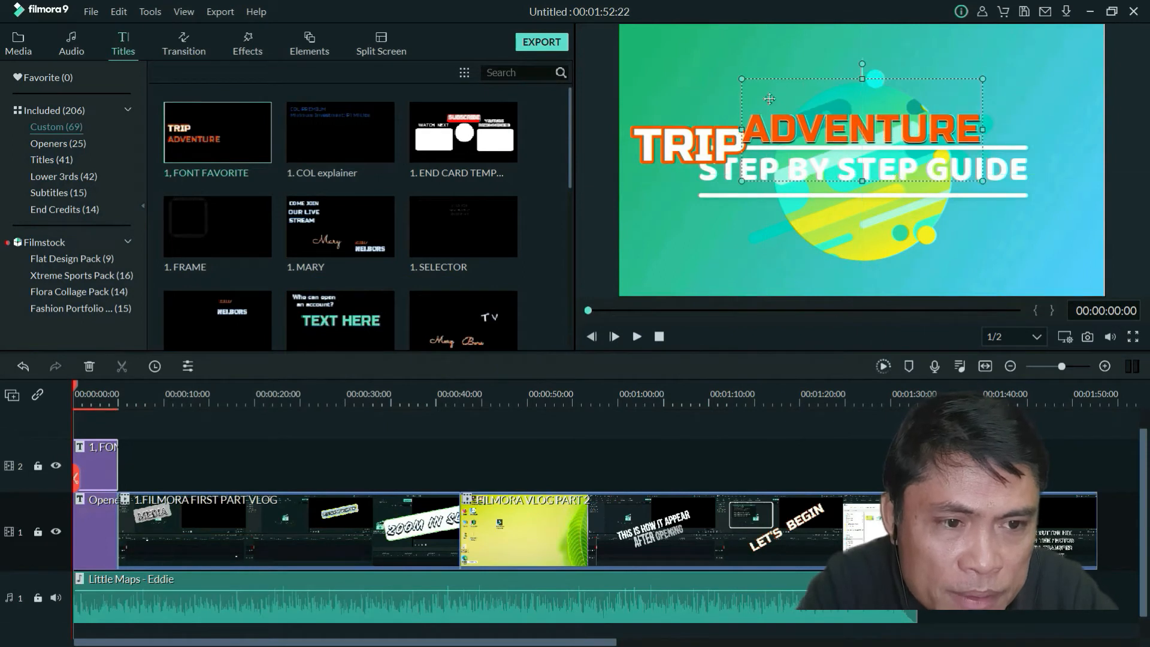
left_click_drag(680, 149, 846, 88)
- Open the custom title for text editing and replace its TRIP text with FILMORA 9.5
left_click(867, 128)
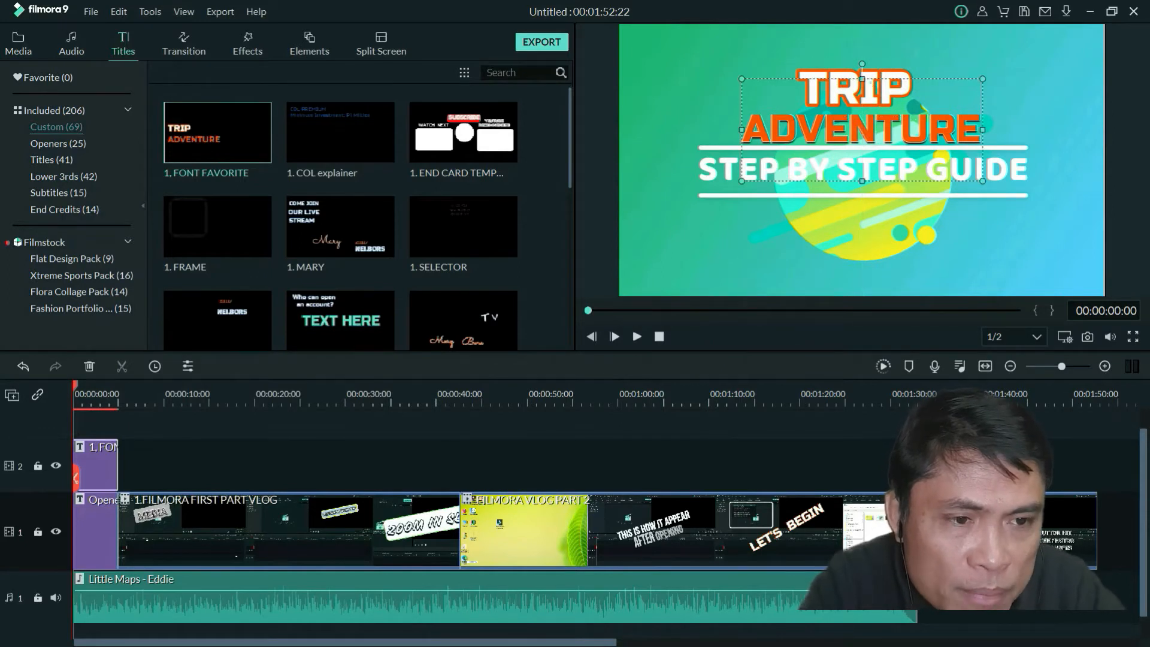
double_click(866, 128)
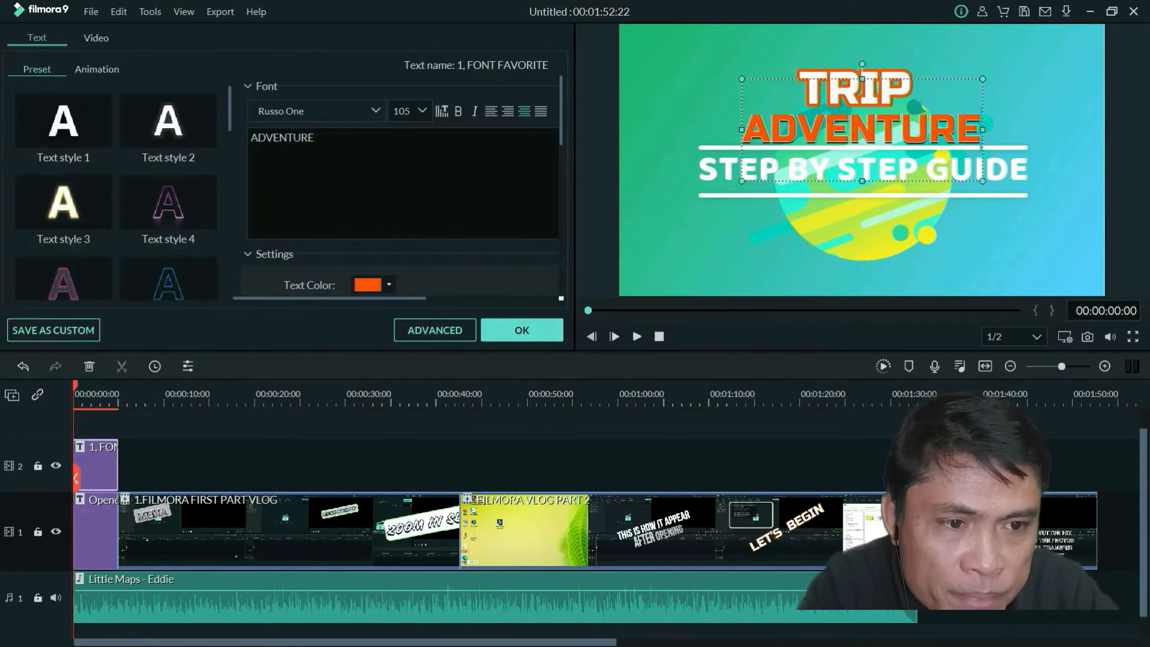
left_click(845, 78)
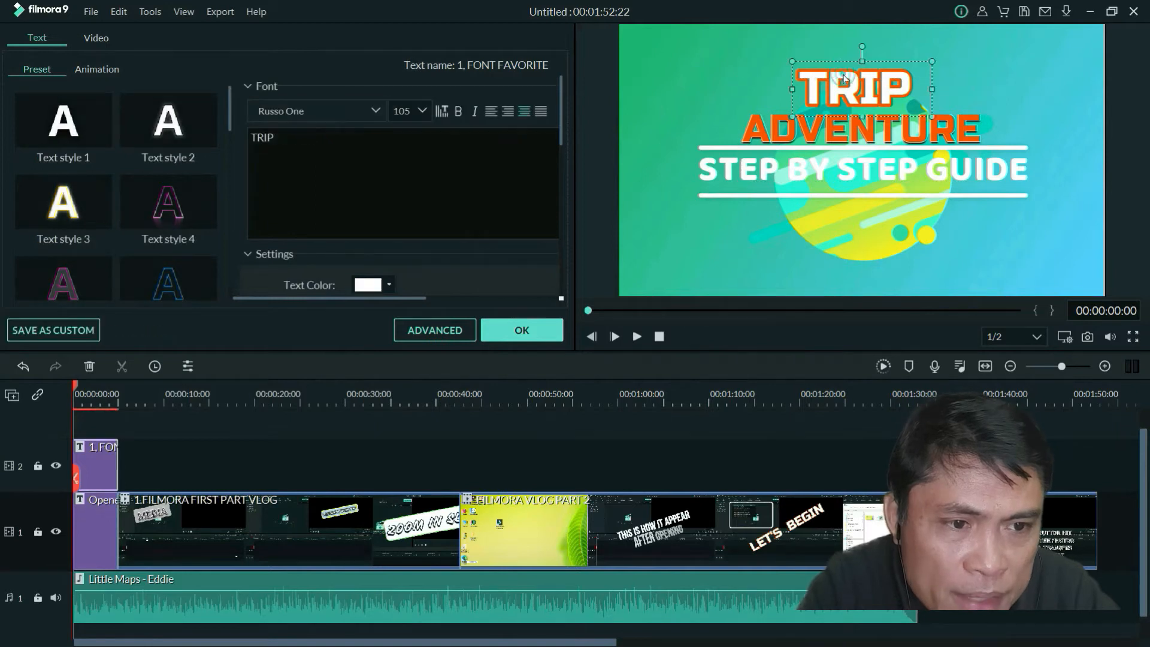
key("ctrl+a")
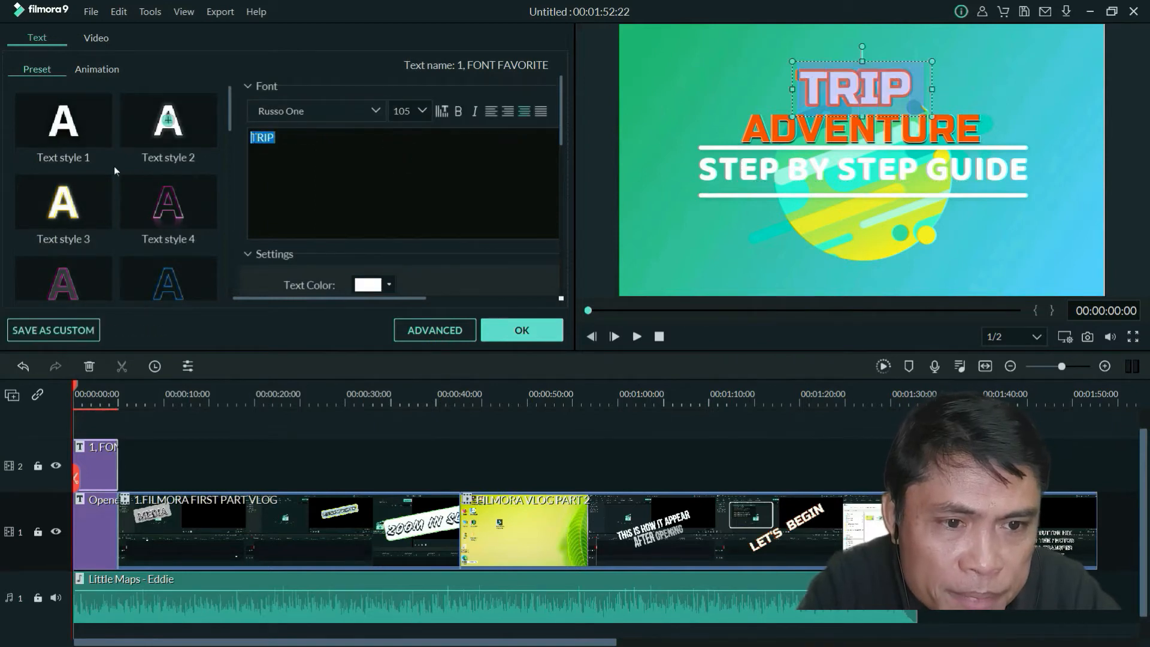
type("FIL")
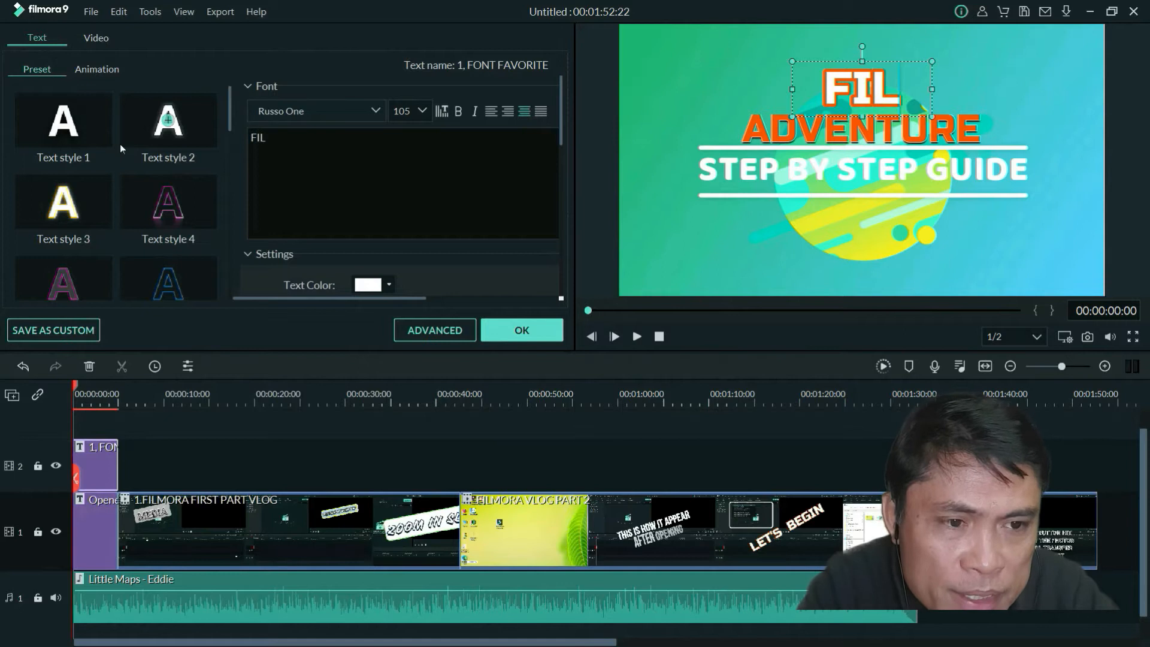
type("MORA 9.5")
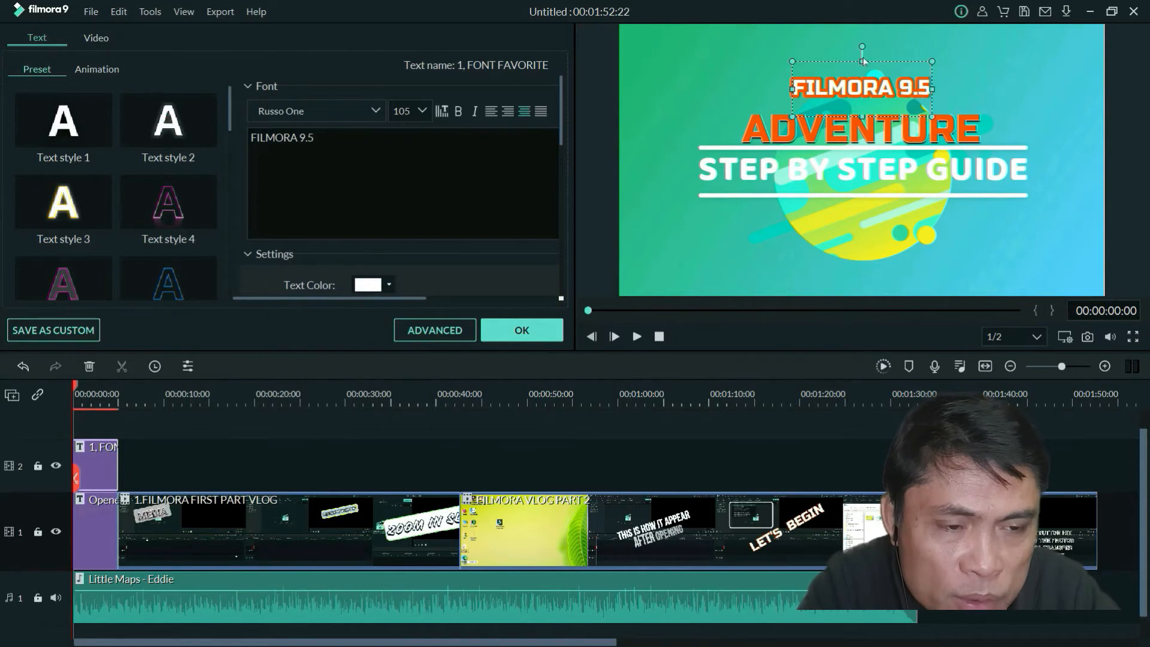
- Enlarge the FILMORA 9.5 text and position it directly above the ADVENTURE text
left_click_drag(790, 60, 767, 52)
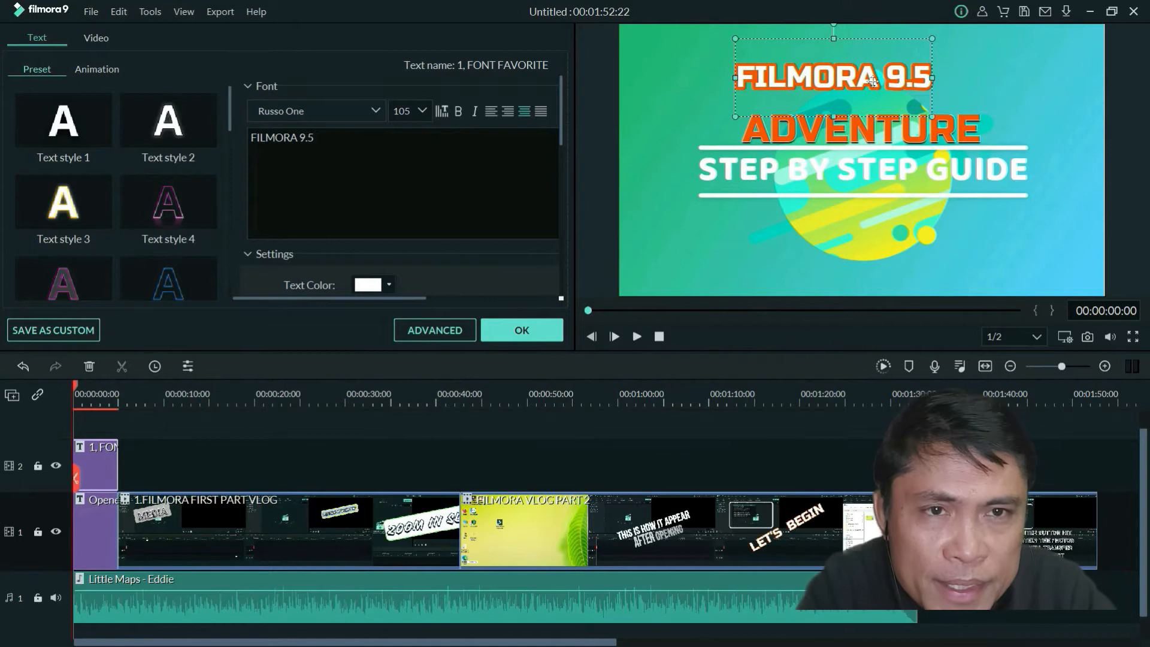
left_click(895, 84)
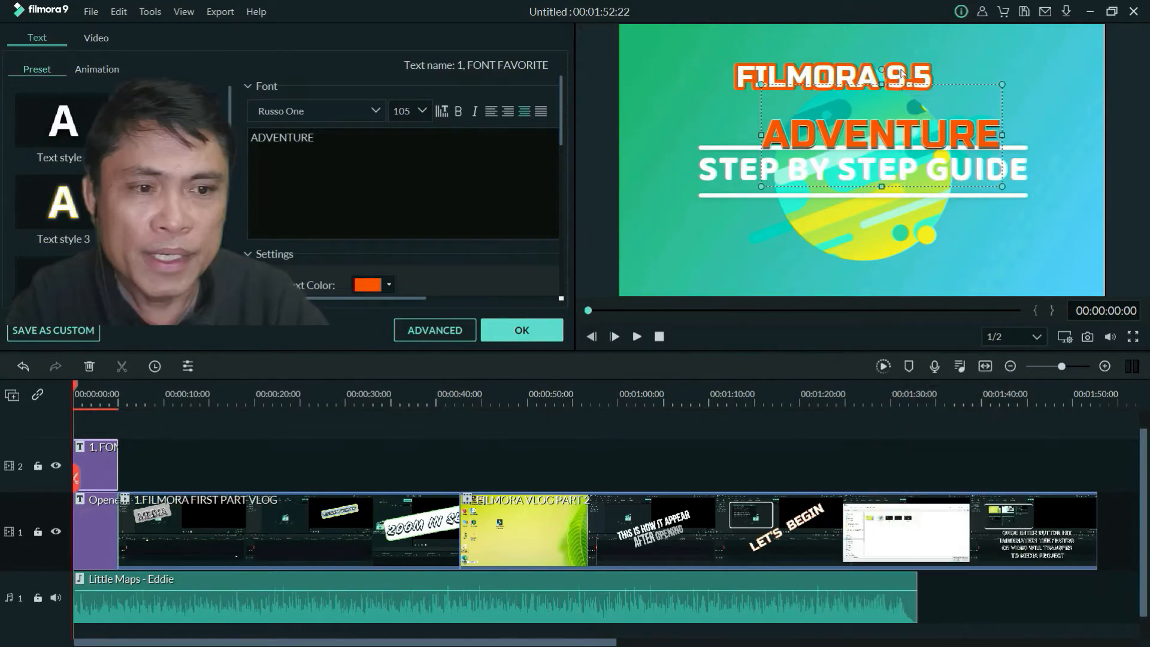
left_click(910, 78)
left_click_drag(910, 78, 919, 92)
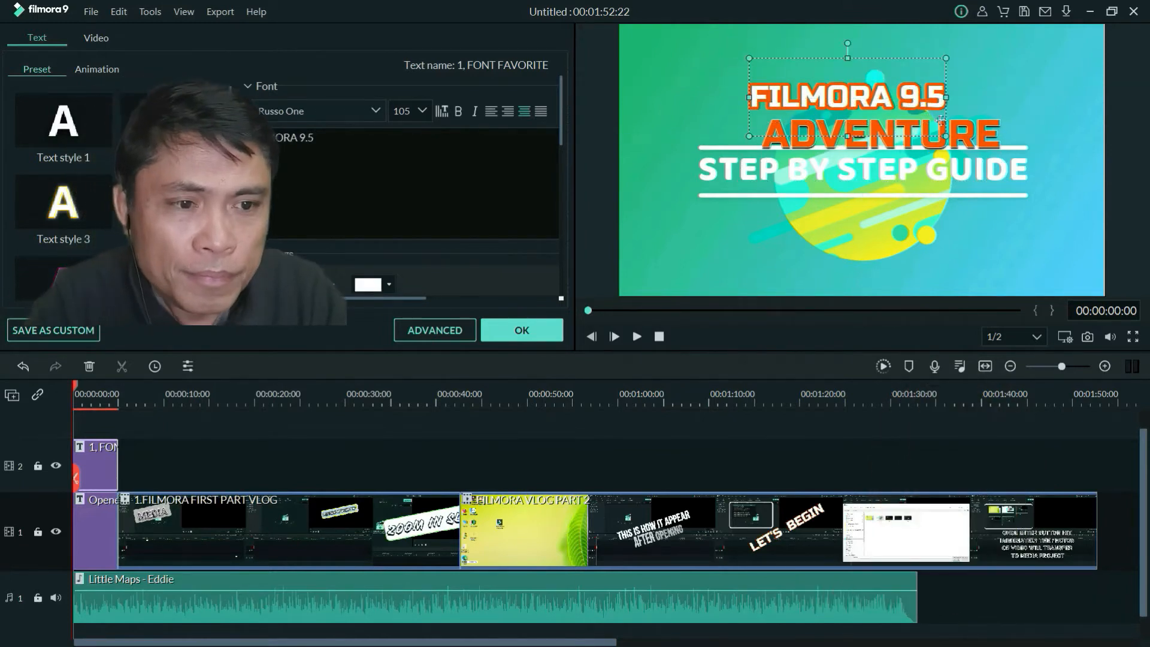
- Move the ADVENTURE and STEP BY STEP GUIDE texts apart, and delete STEP BY STEP GUIDE from the opener in advanced text editing
left_click(952, 135)
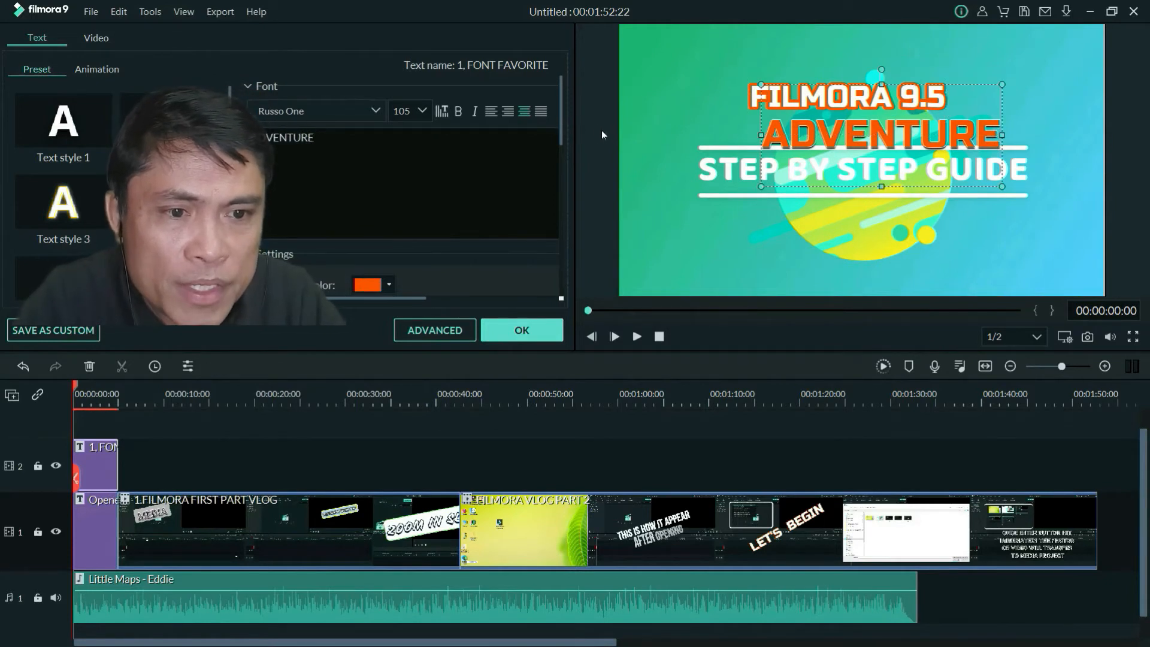
left_click(723, 169)
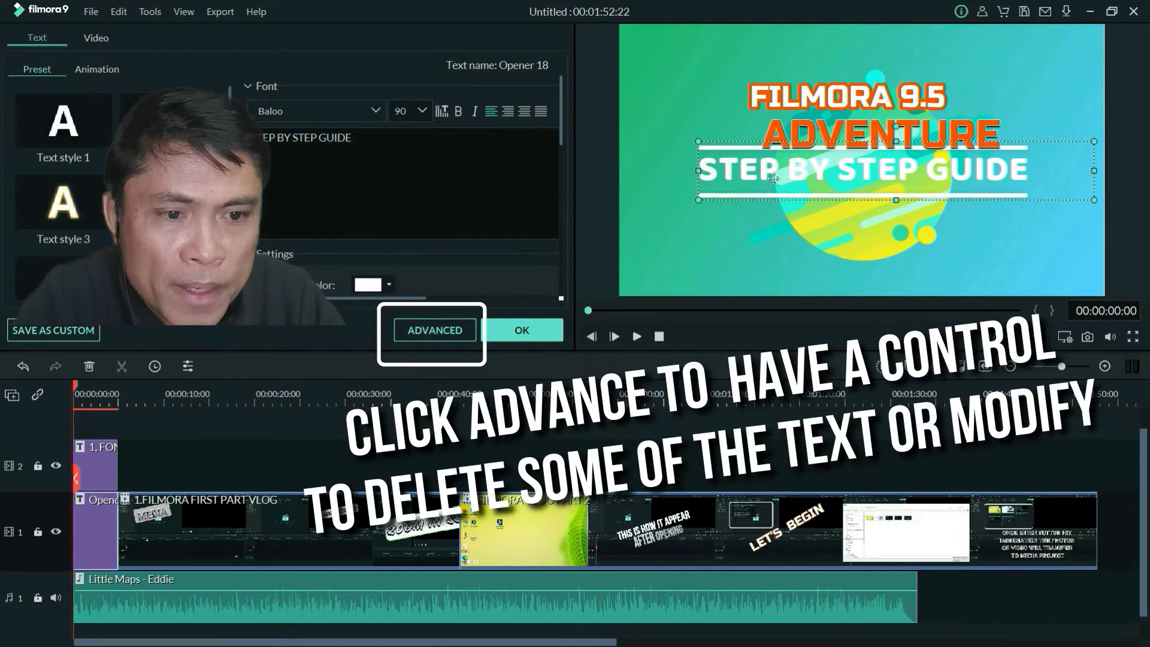
left_click_drag(766, 185, 836, 110)
left_click_drag(749, 166, 730, 241)
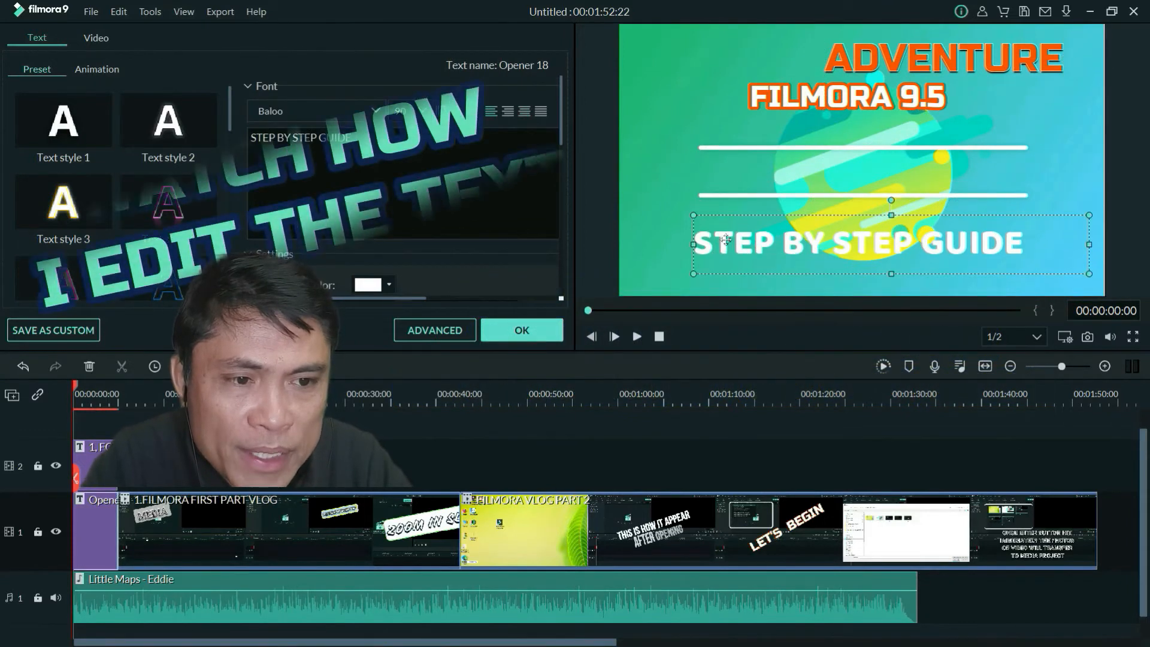
left_click(463, 329)
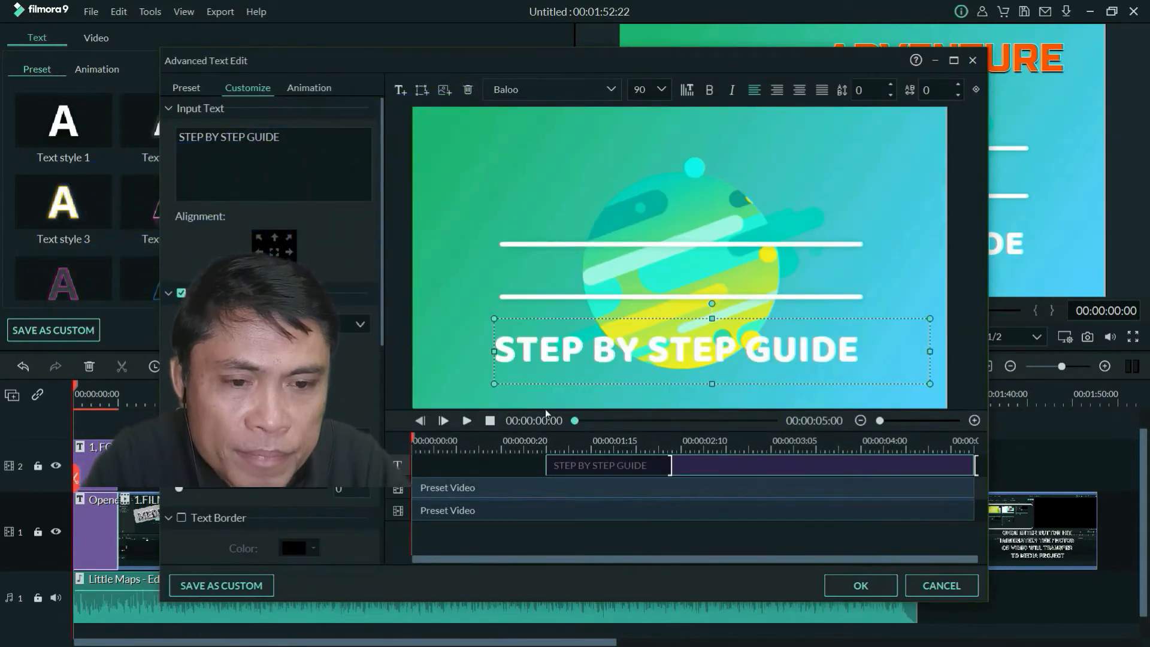
key("Delete")
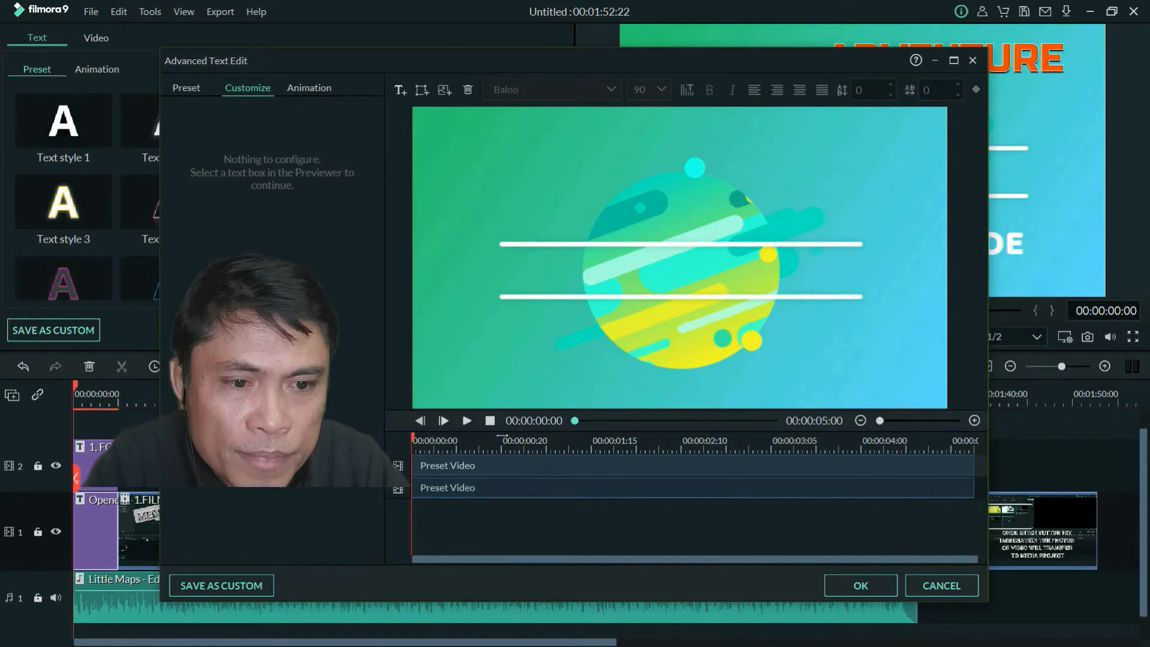
left_click(876, 577)
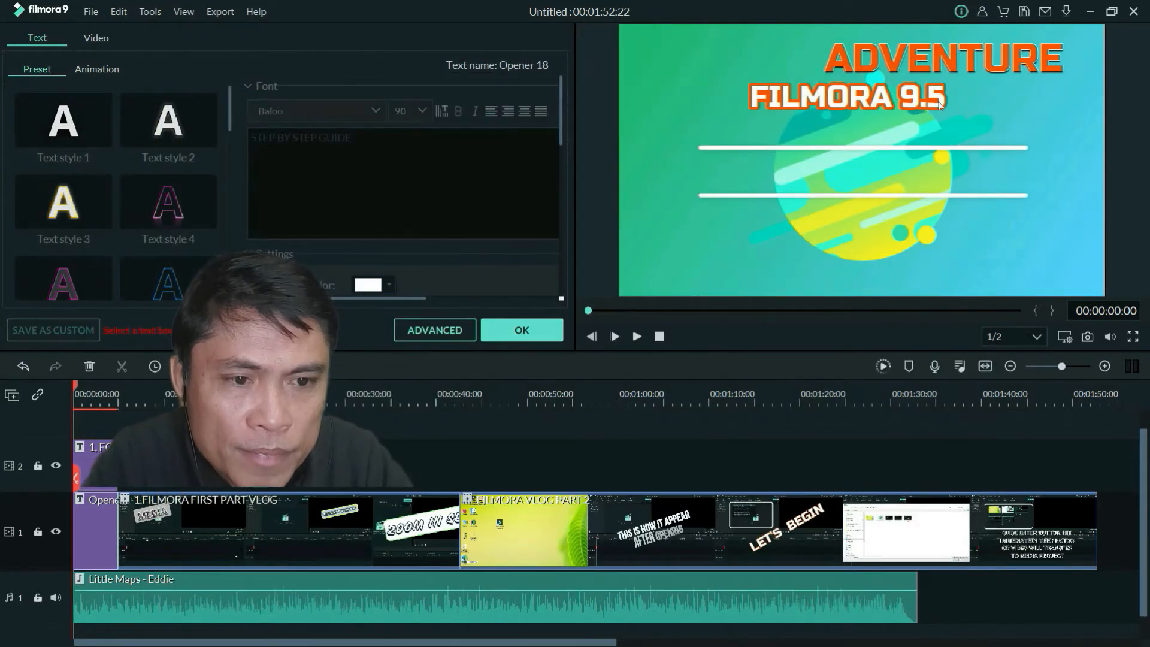
- Slightly reduce the opener graphic's height and centre the FILMORA 9.5 text between its two white lines
left_click(914, 101)
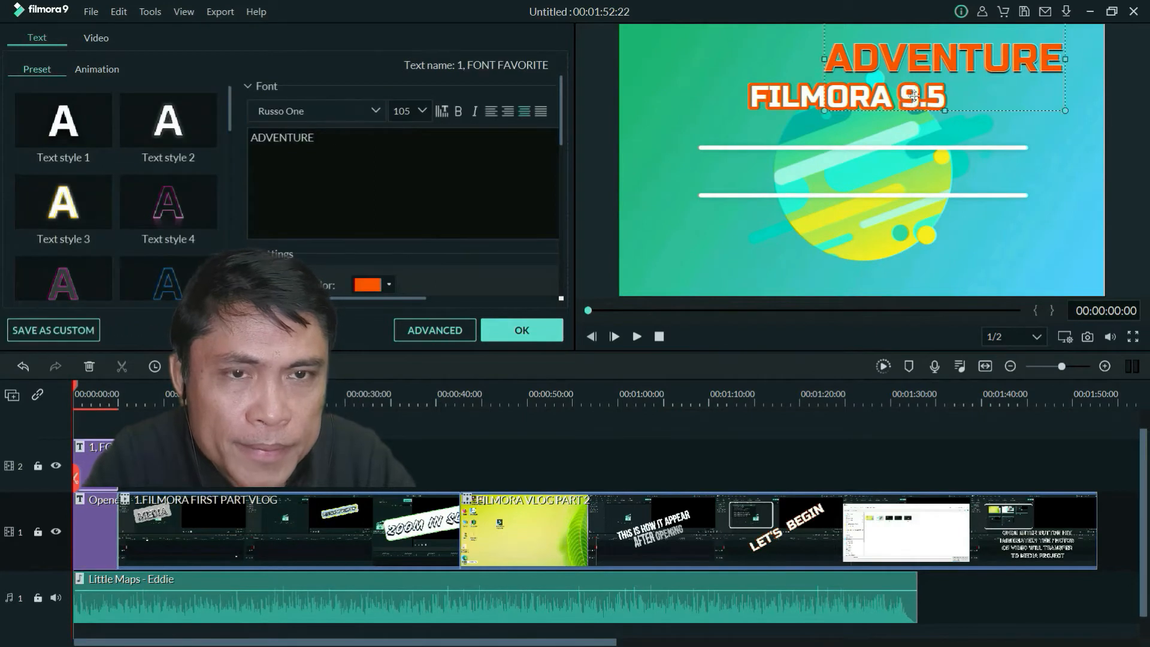
left_click(891, 147)
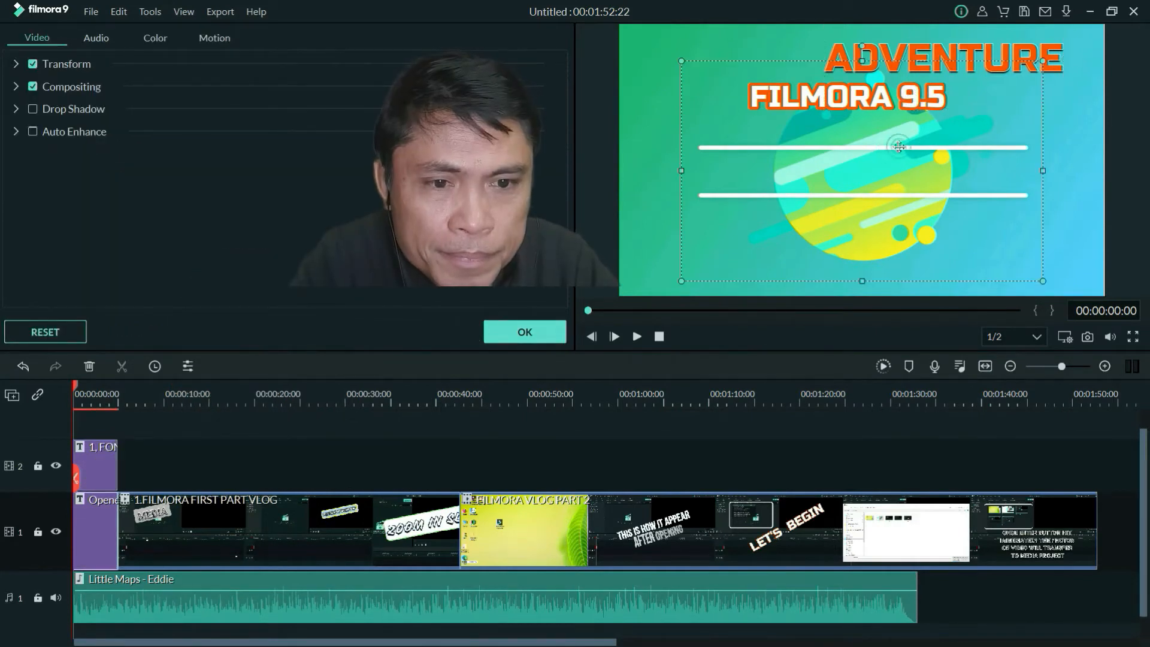
left_click_drag(862, 280, 864, 277)
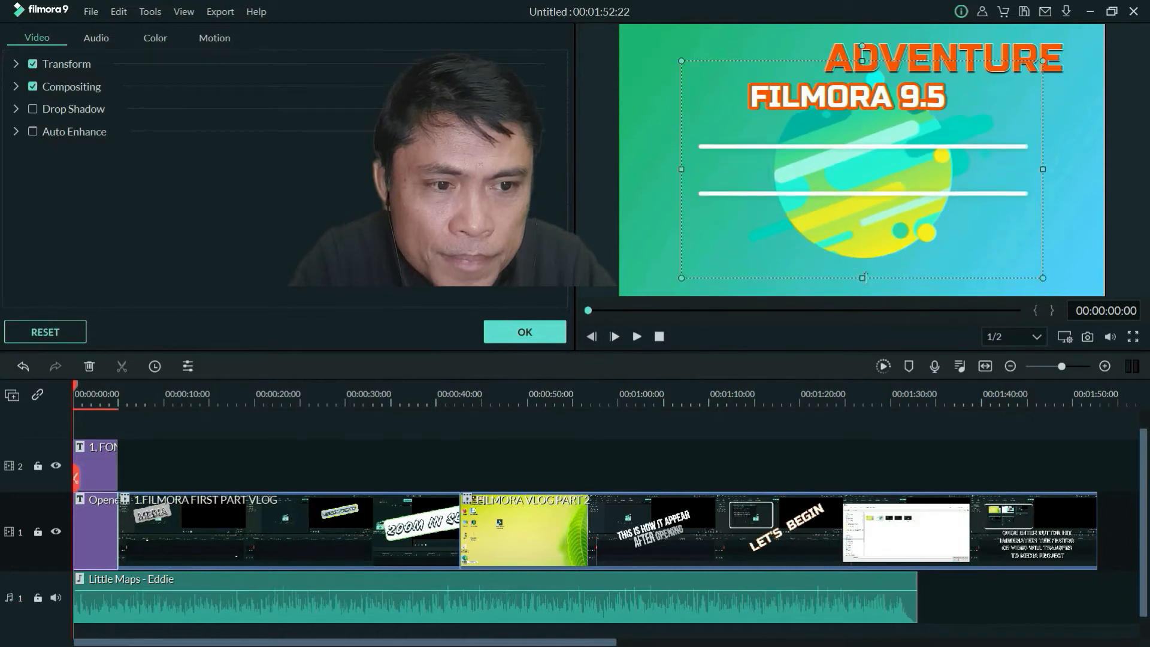
left_click(881, 123)
left_click_drag(881, 127, 863, 147)
left_click(857, 97)
left_click_drag(822, 109, 831, 175)
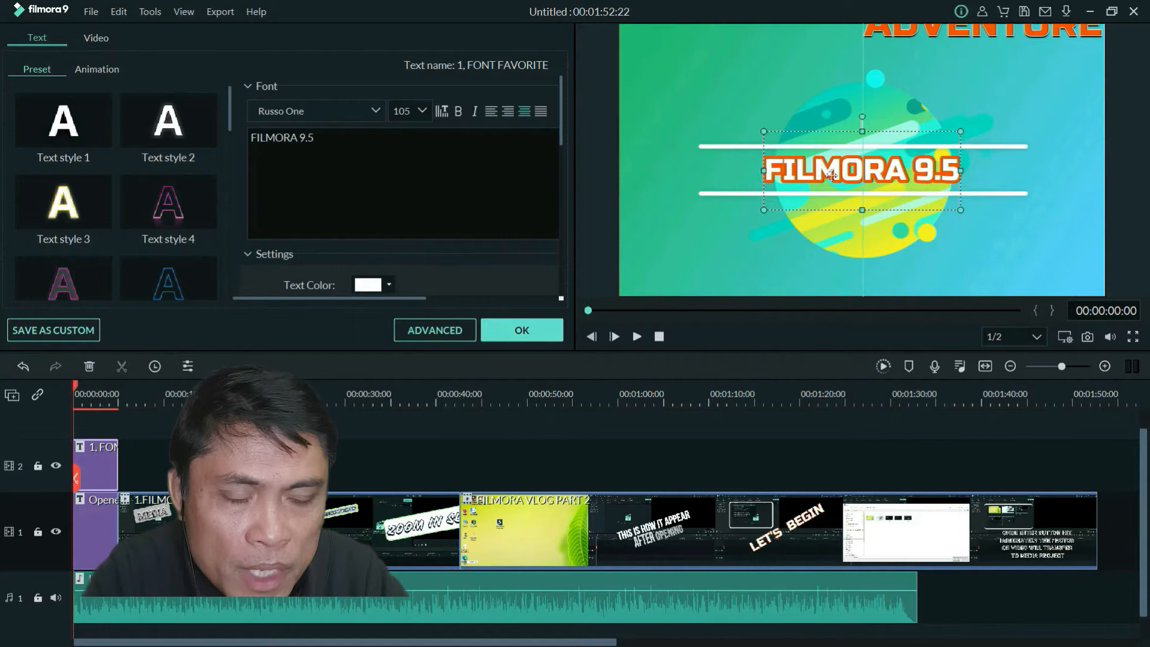
- Move the ADVENTURE text above the FILMORA 9.5 text and replace its wording with STEP BY STEP GUIDE
left_click(1012, 33)
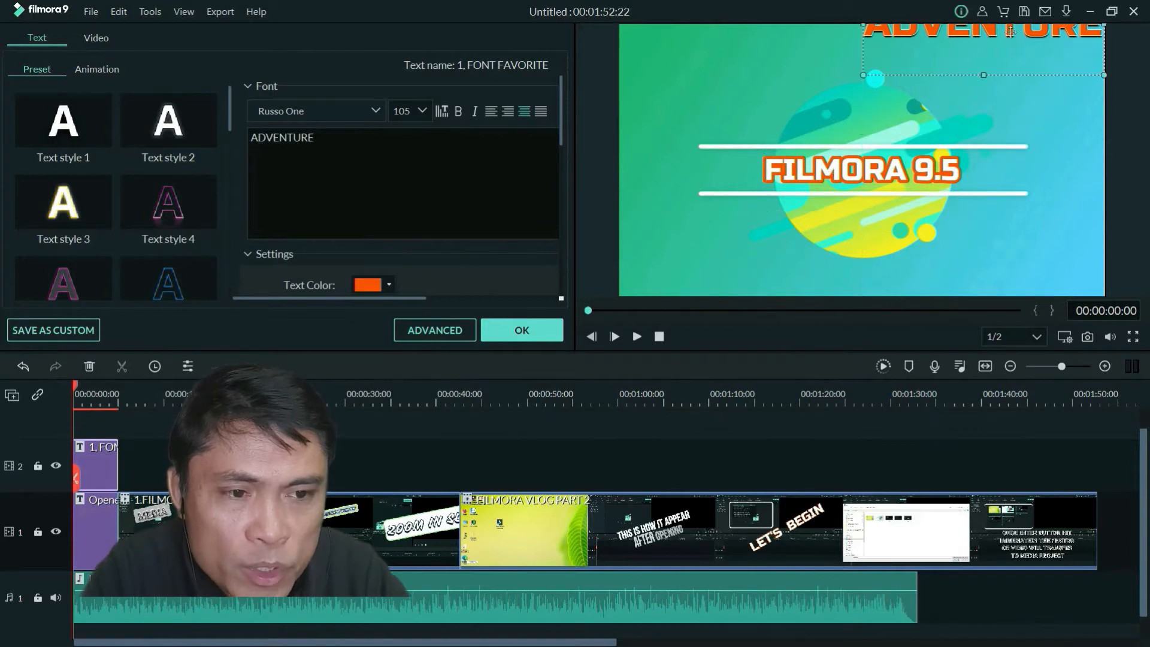
left_click_drag(1043, 33, 734, 119)
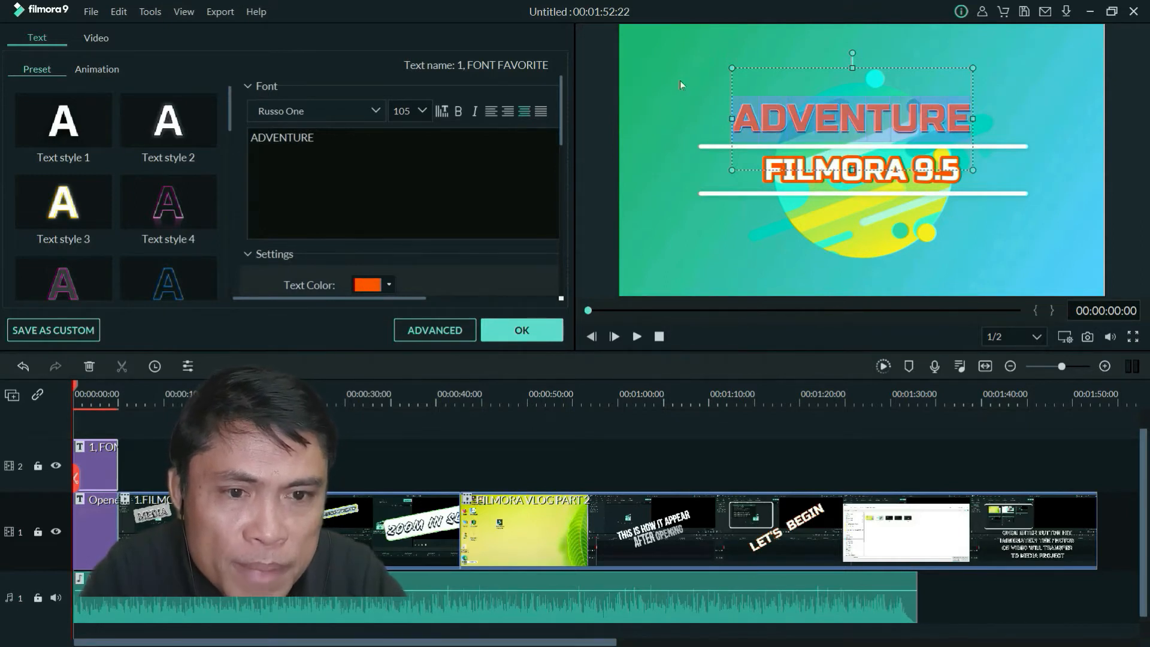
type("STE")
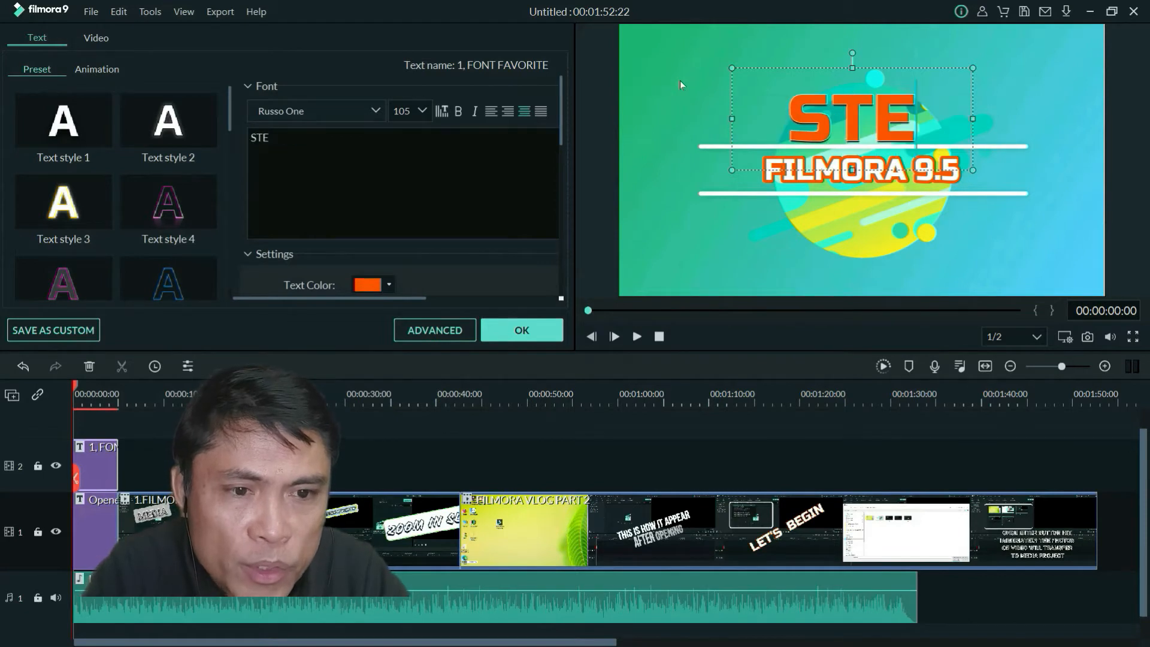
type("P BY STEP")
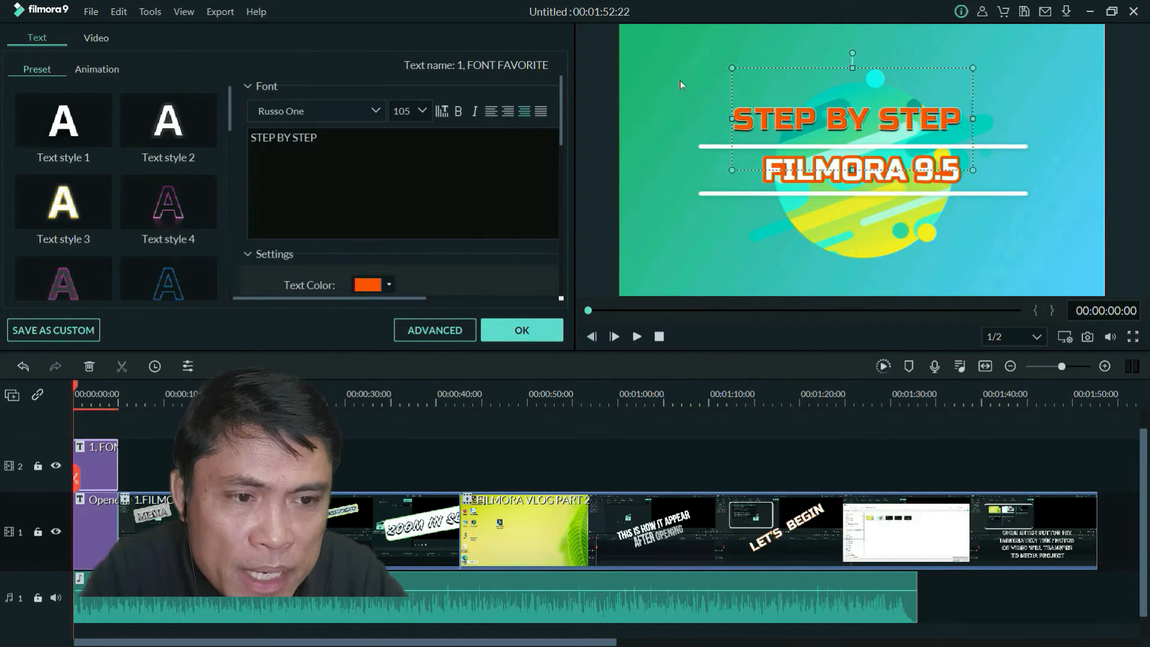
type(" GUIDE")
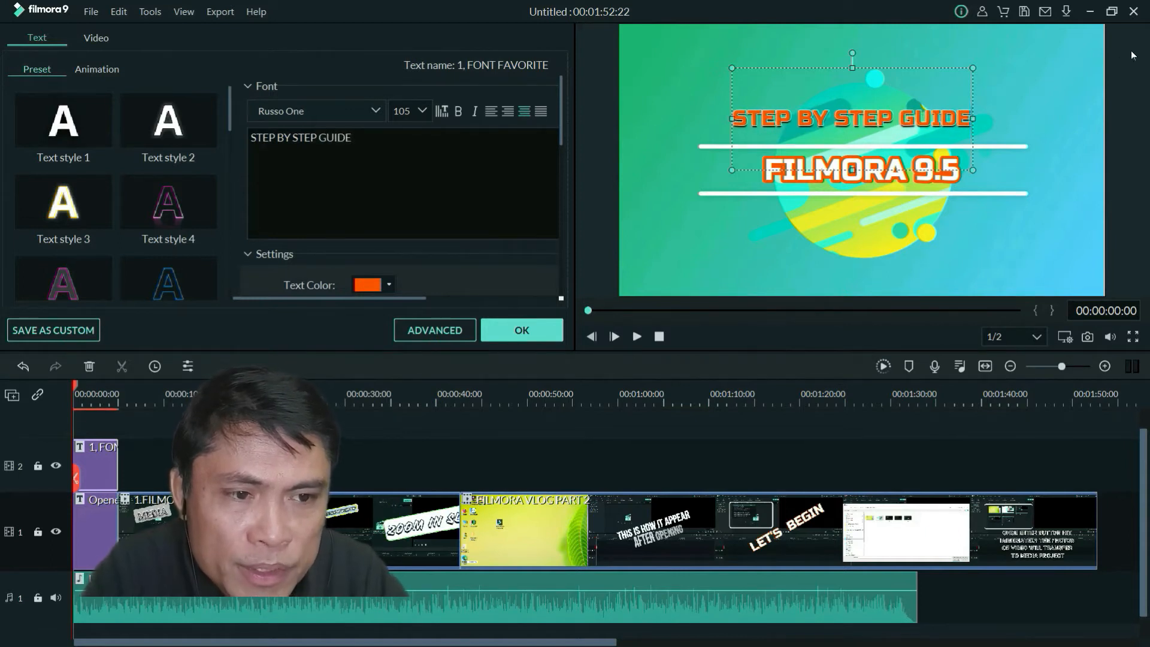
- Enlarge the orange STEP BY STEP GUIDE text, centre it just above the upper white line, and confirm the edits
left_click_drag(973, 68, 1033, 41)
left_click_drag(976, 105, 960, 122)
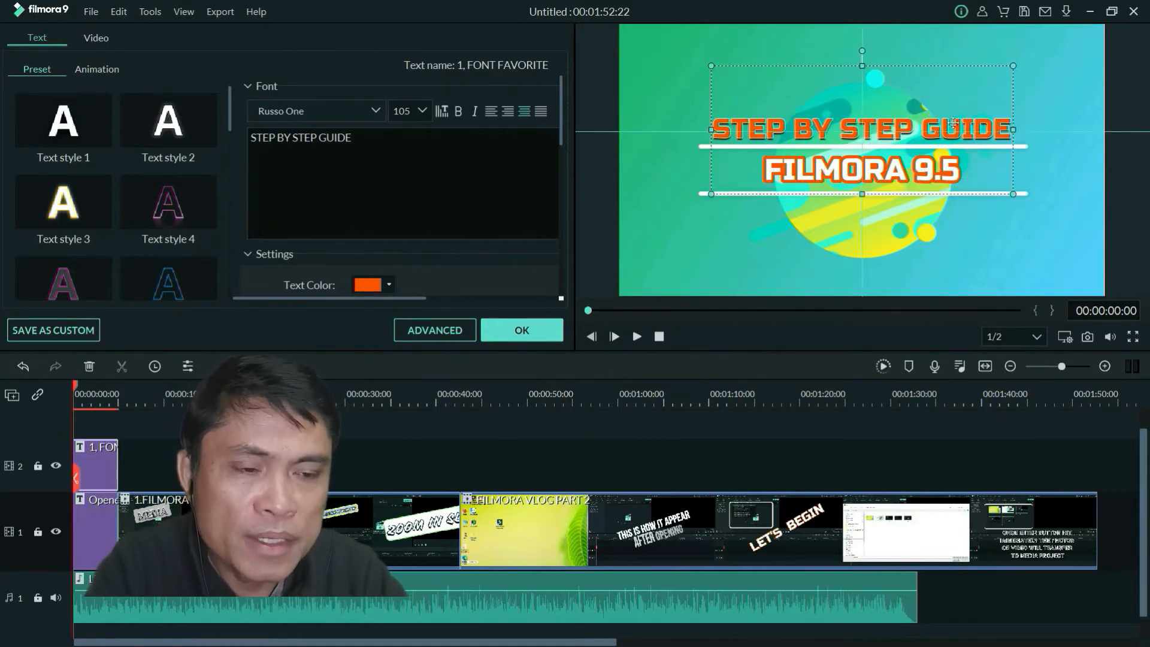
left_click(1029, 243)
left_click(1091, 172)
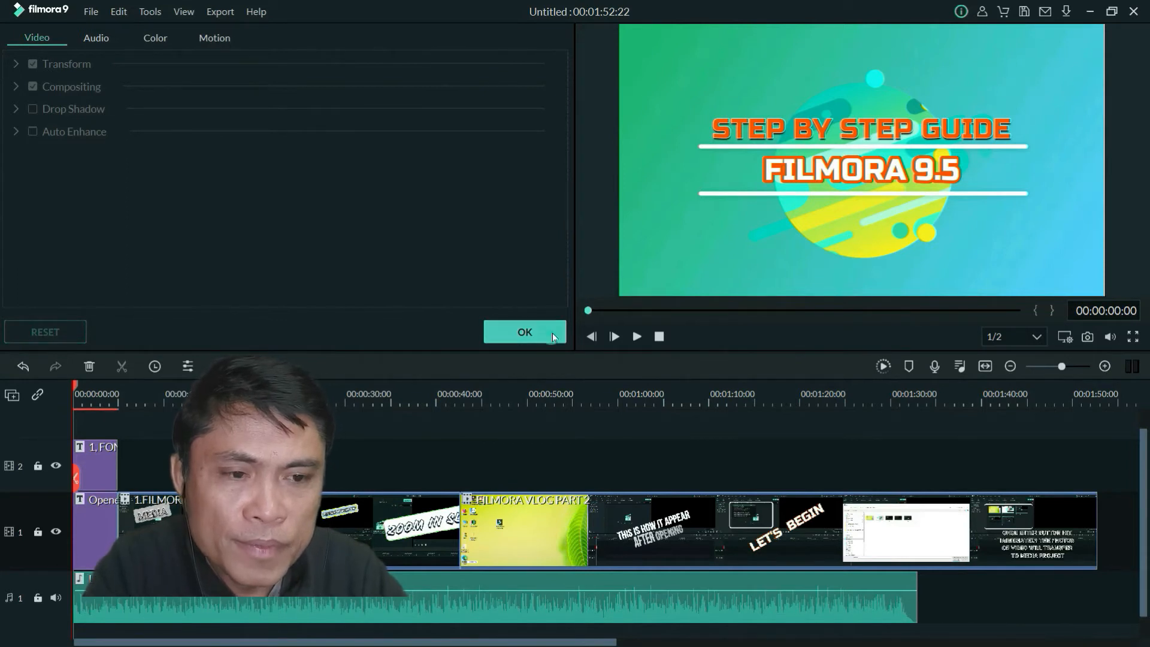
left_click(524, 331)
left_click(826, 129)
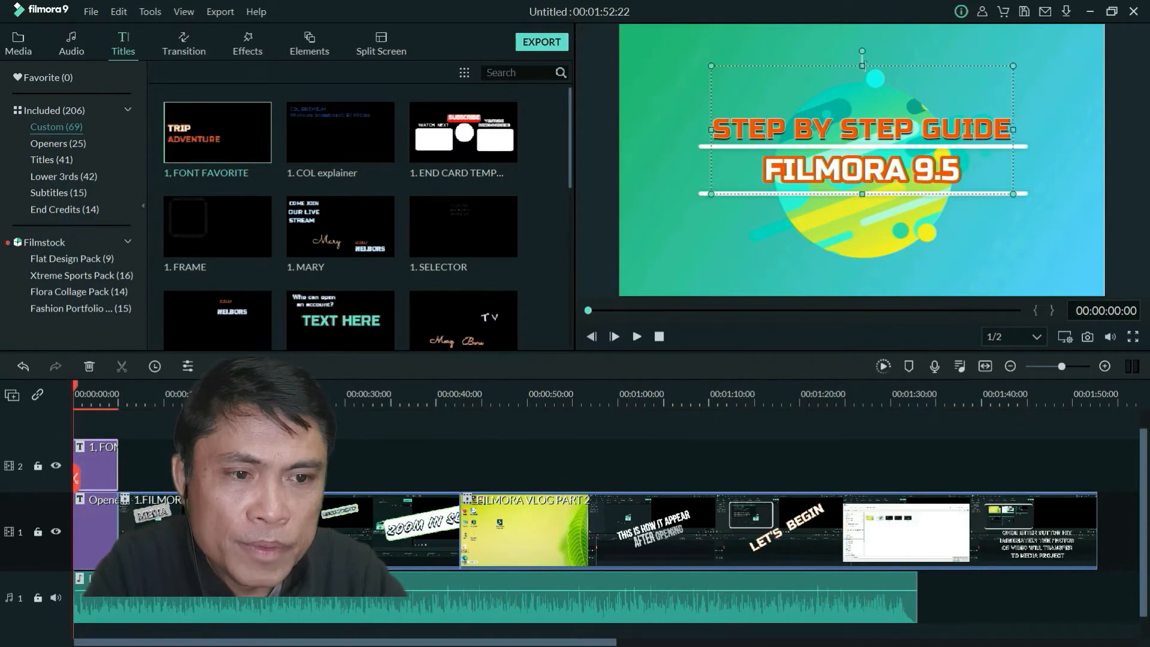
- Raise the STEP BY STEP GUIDE text slightly further above the upper white line and open it in advanced text editing
left_click_drag(863, 60, 863, 46)
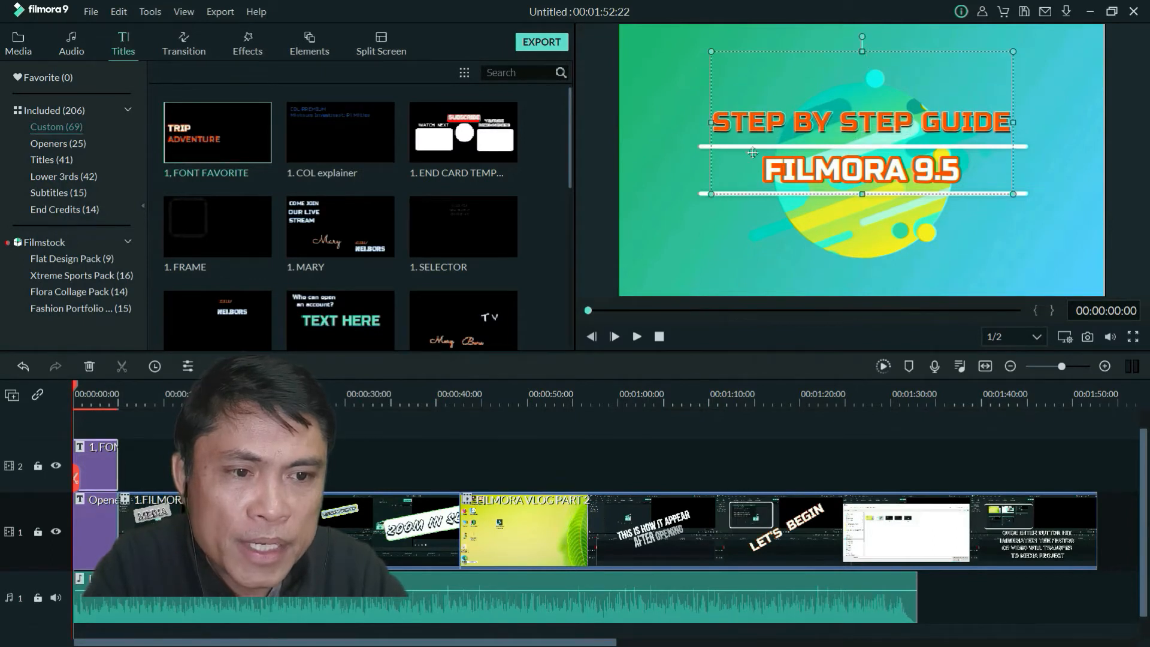
double_click(825, 115)
left_click(460, 331)
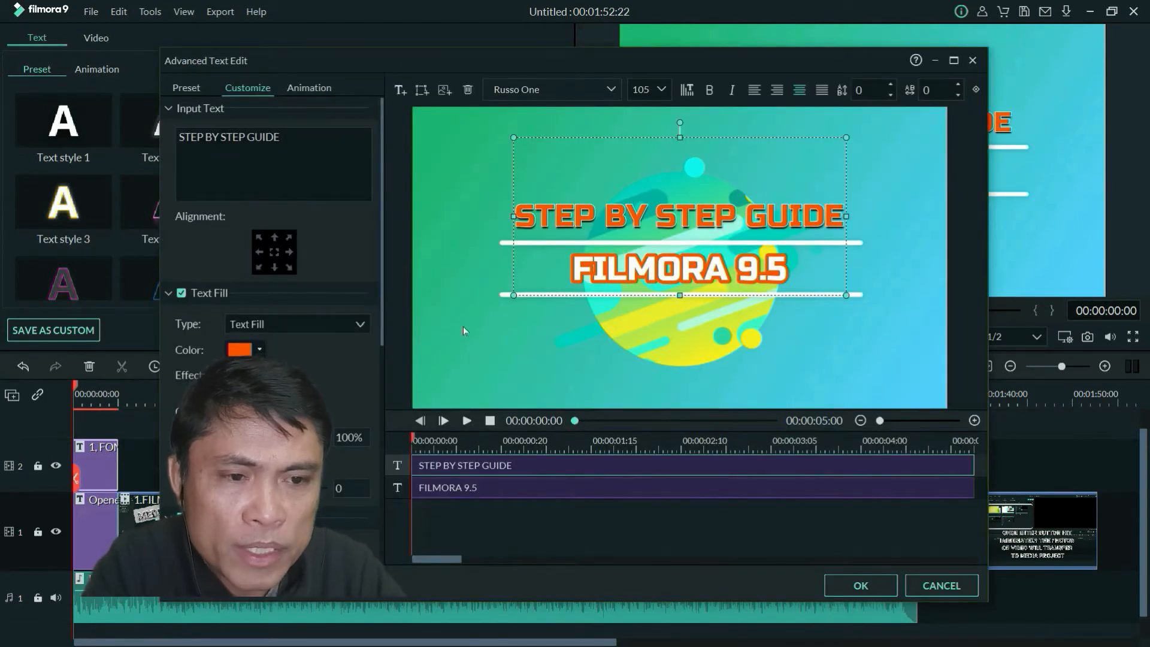
- Try a light blue fill on the STEP BY STEP GUIDE text and switch its text fill off
left_click(259, 350)
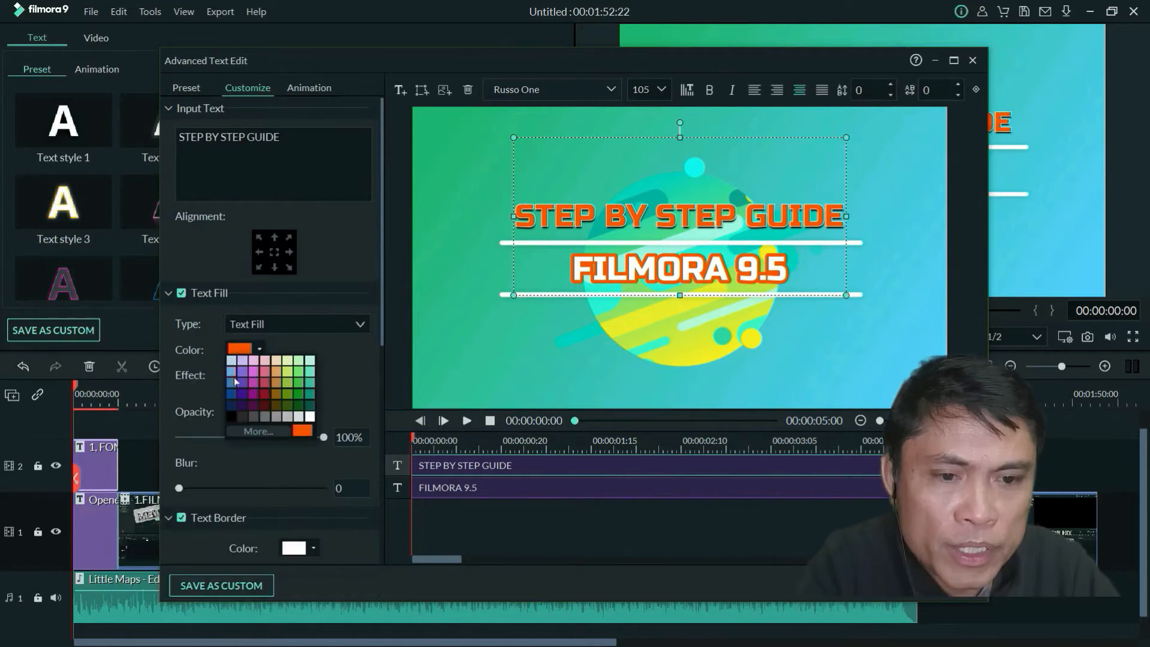
left_click(232, 371)
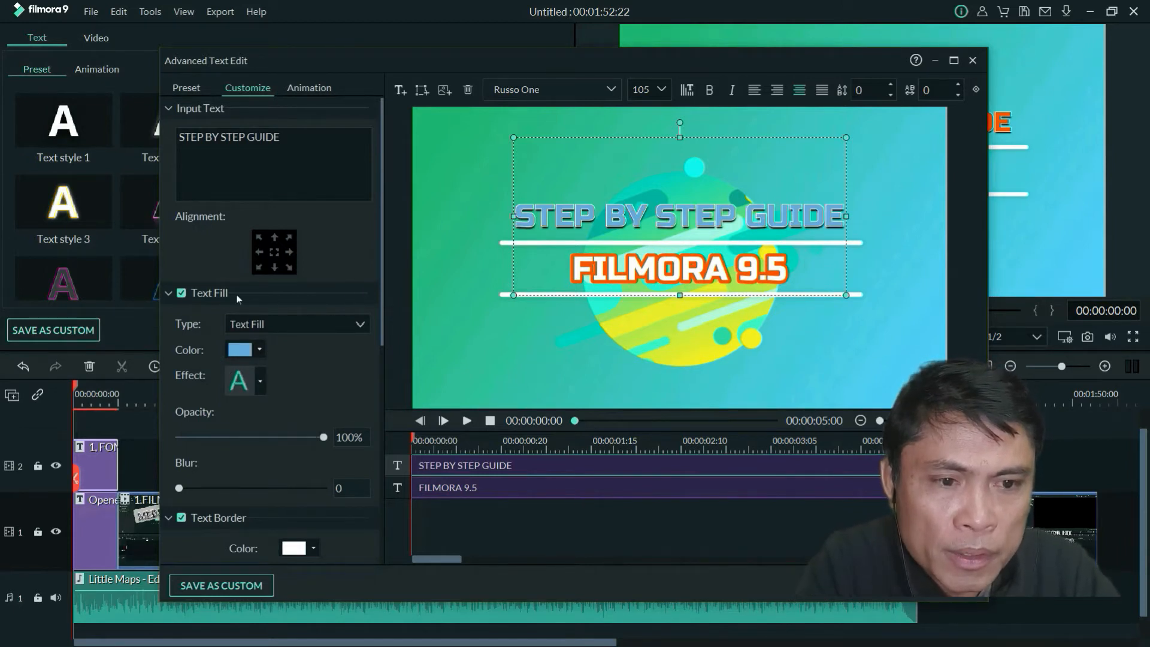
left_click(181, 292)
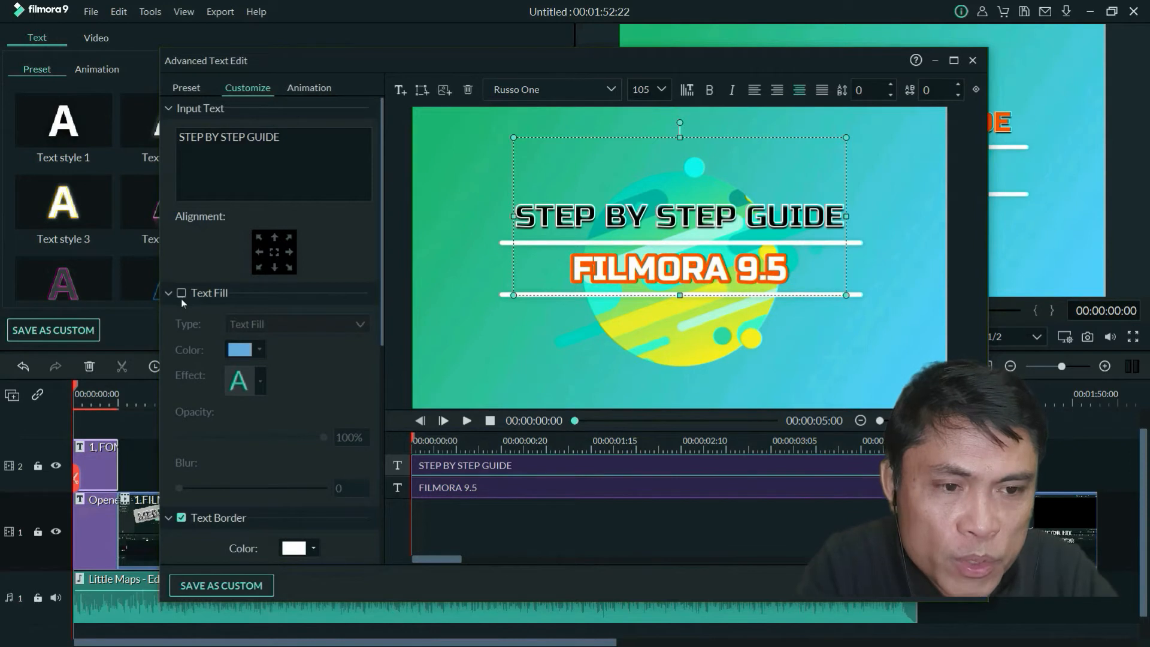
left_click(181, 293)
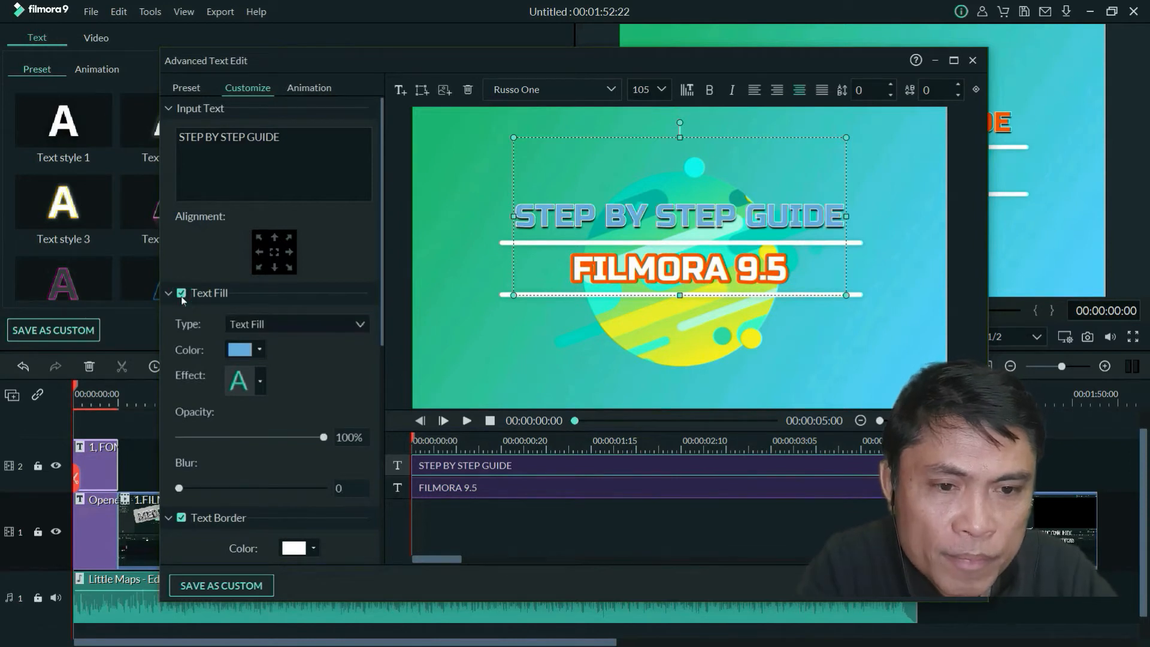
left_click(182, 293)
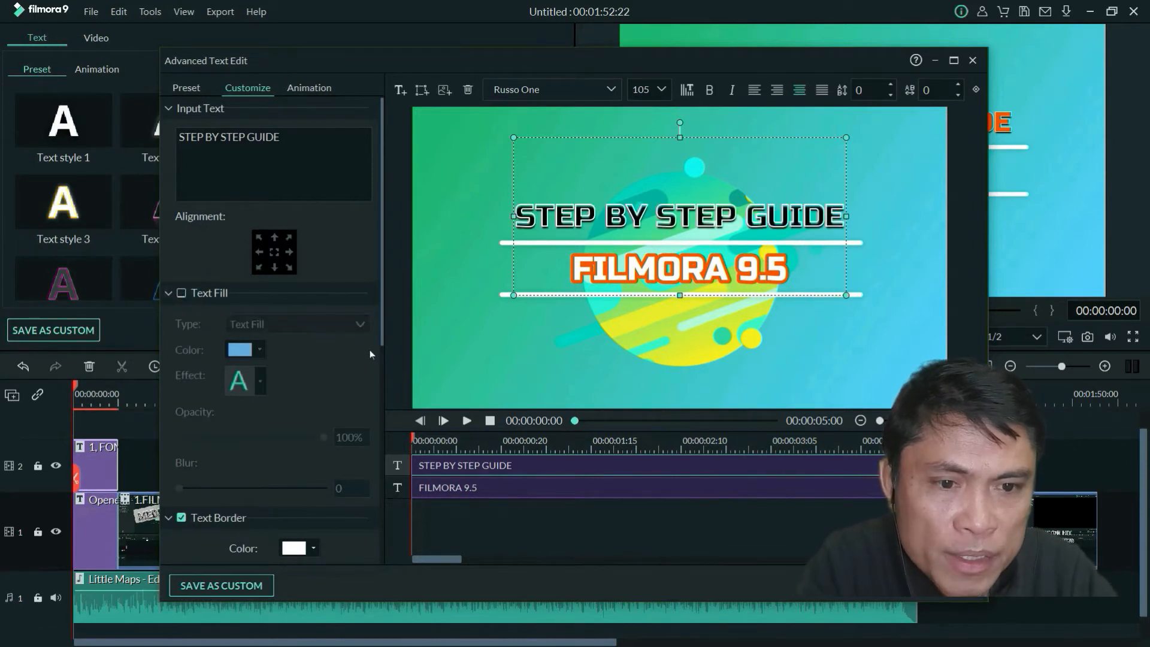
- Try the STEP BY STEP GUIDE text without its border, then restore the border at size 1
left_click_drag(380, 336, 358, 475)
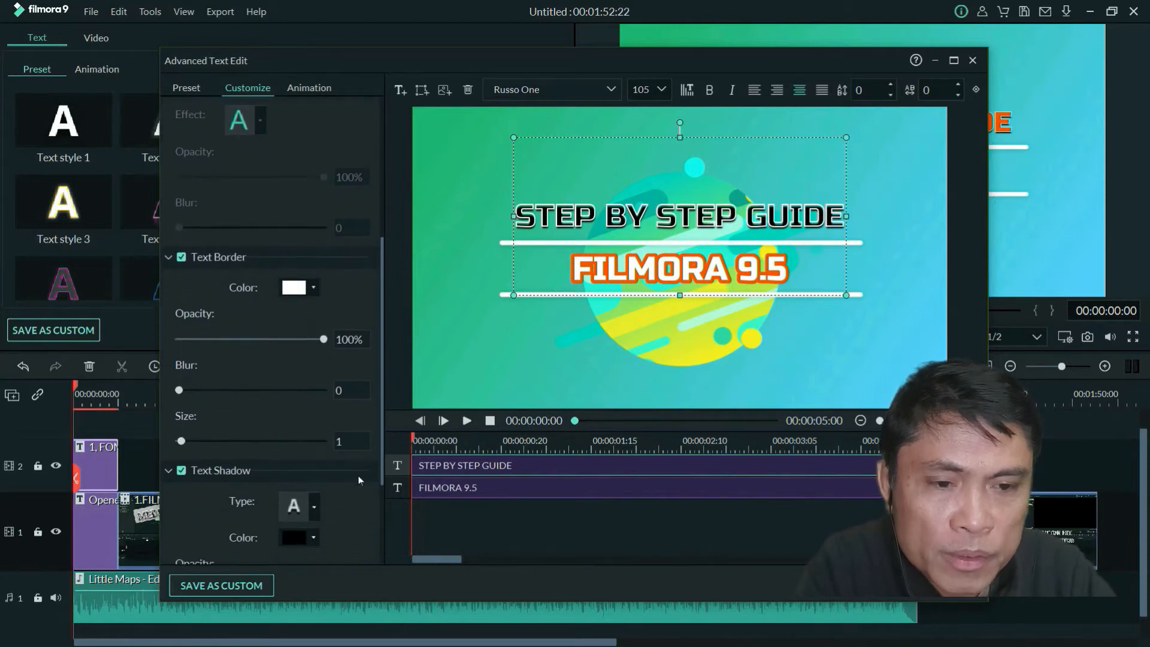
left_click(182, 258)
left_click(183, 259)
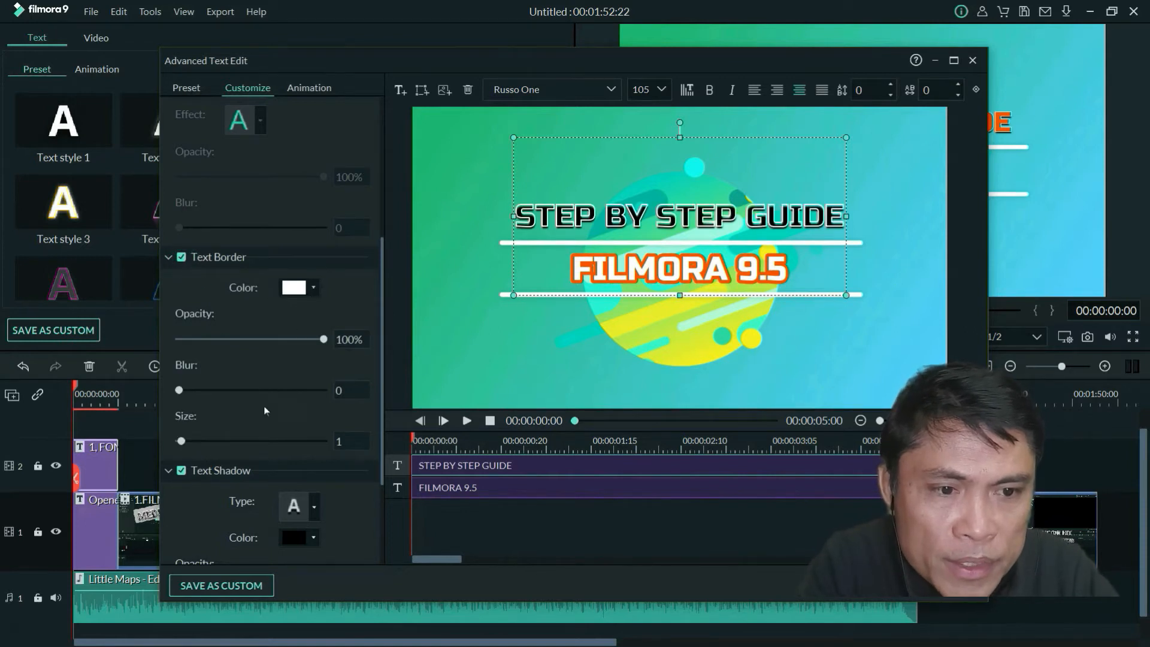
scroll(265, 409, "down", 1)
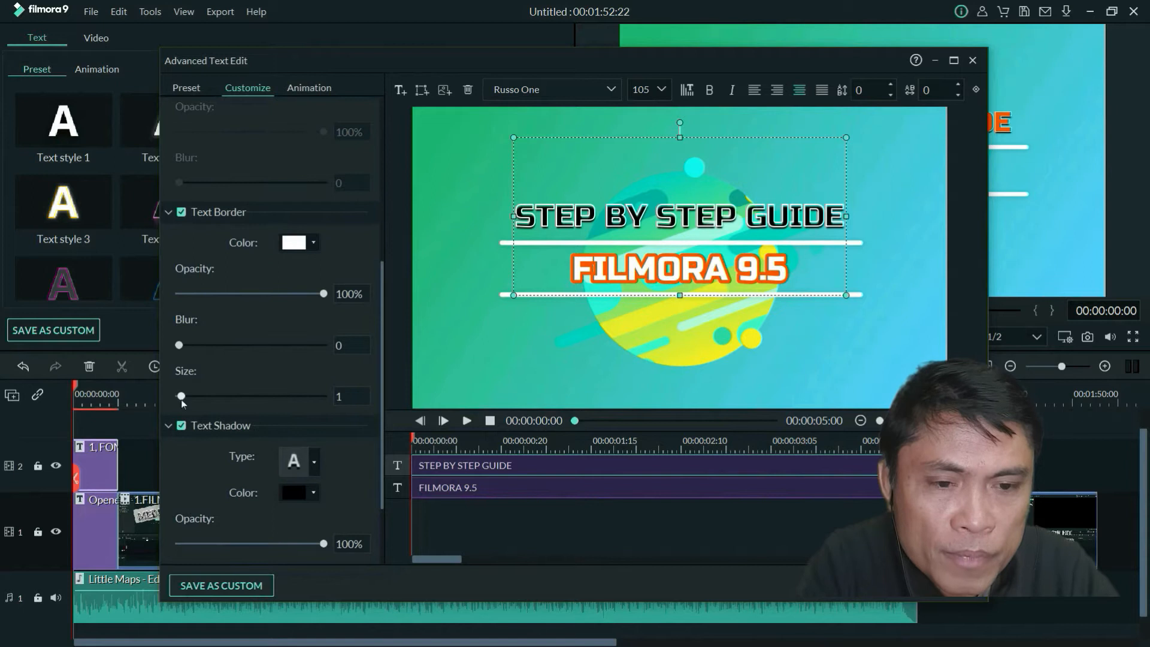
mouse_move(181, 399)
left_mouse_down()
mouse_move(192, 400)
mouse_move(180, 398)
left_mouse_up()
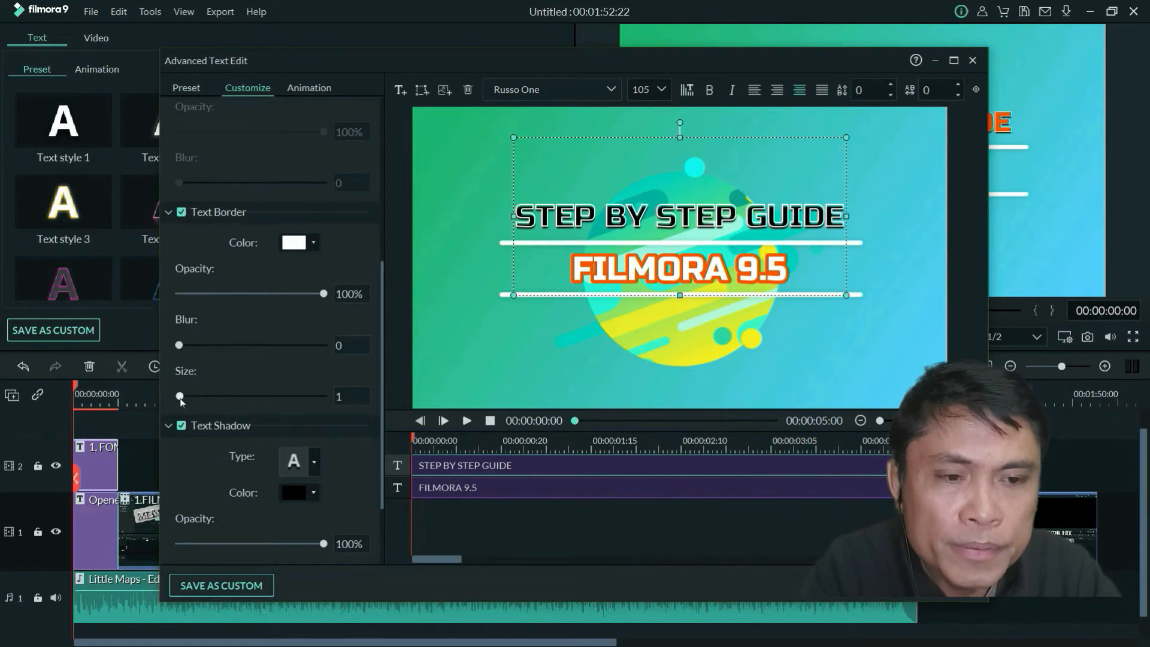
scroll(281, 432, "down", 2)
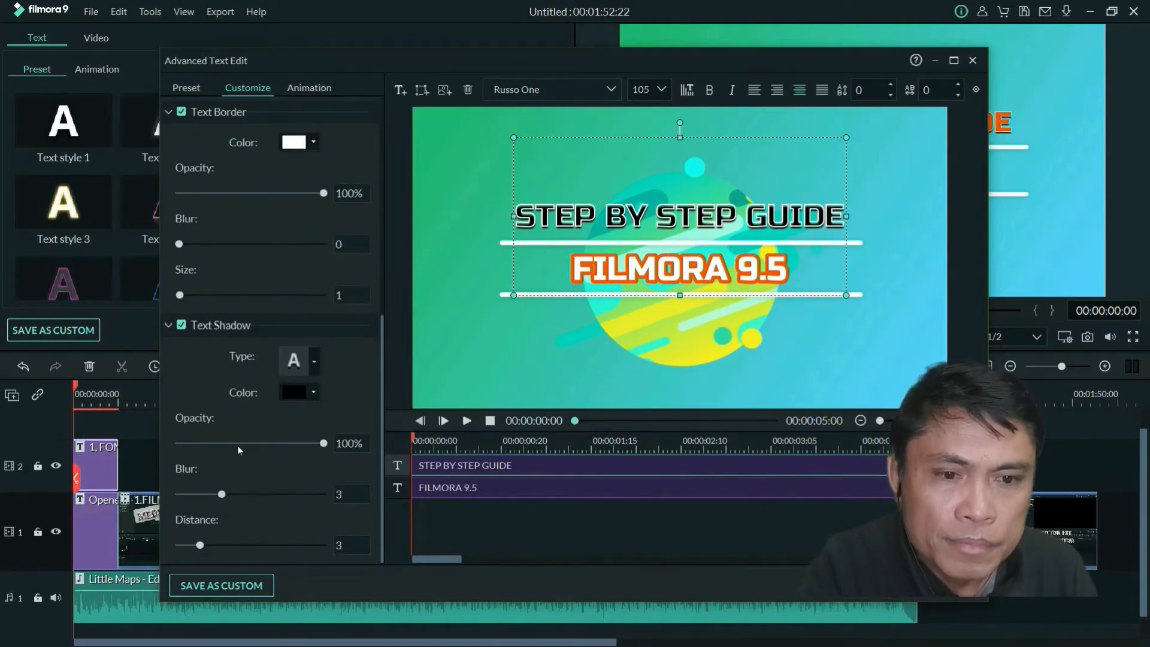
- Set the STEP BY STEP GUIDE text shadow's blur to 1 and distance to 1
left_click_drag(221, 494, 180, 493)
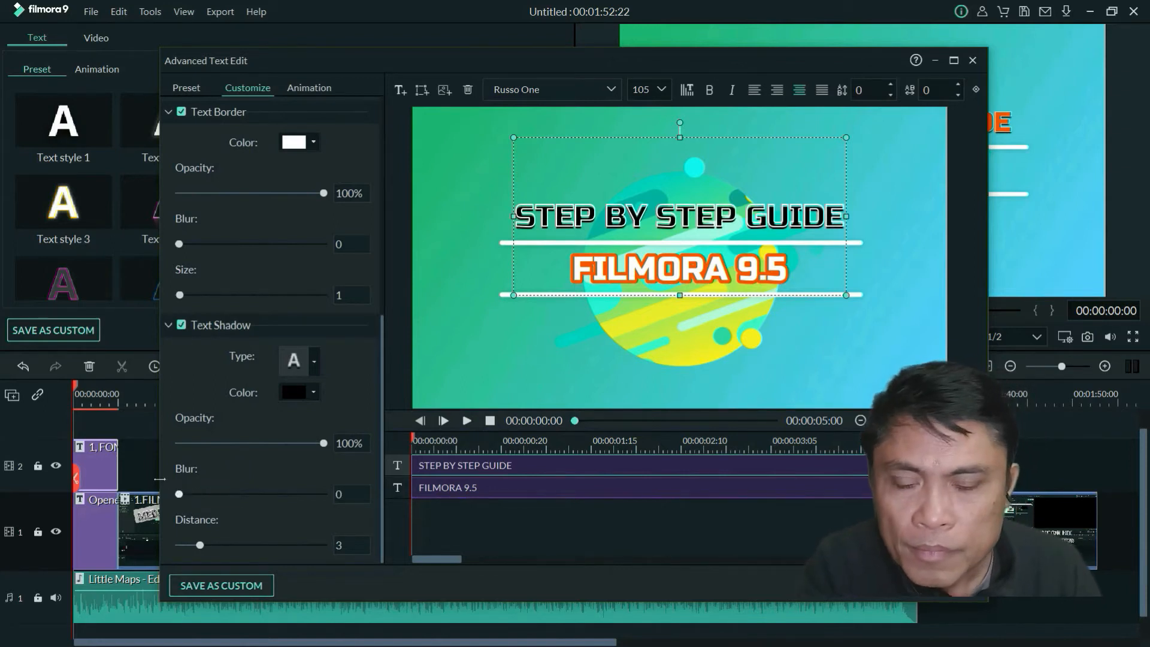
left_click_drag(178, 493, 193, 493)
left_click_drag(198, 547, 187, 546)
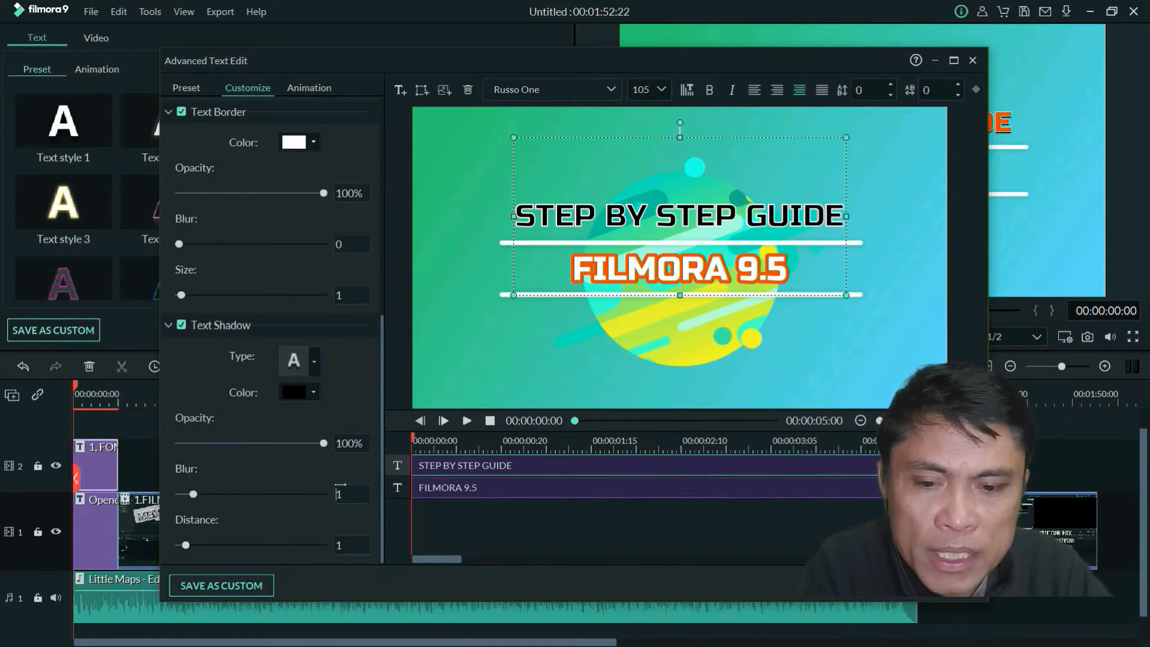
- Set the white border size of the STEP BY STEP GUIDE text to 2
left_click_drag(381, 452, 375, 360)
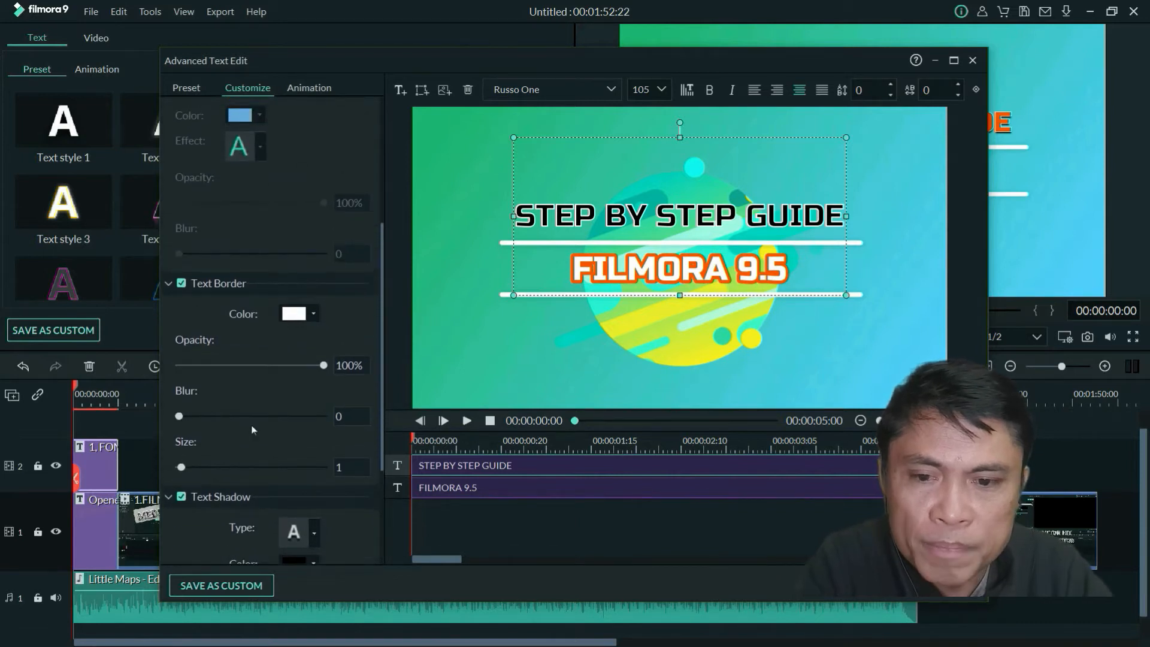
scroll(283, 412, "up", 2)
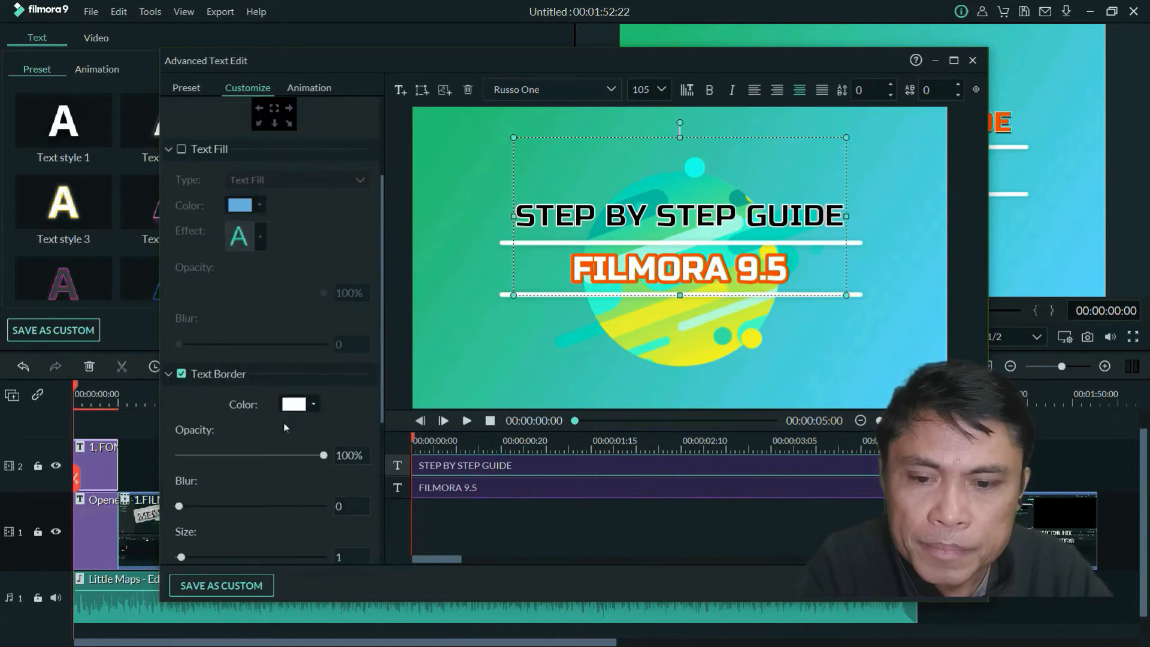
scroll(283, 423, "down", 1)
left_click_drag(182, 513, 185, 510)
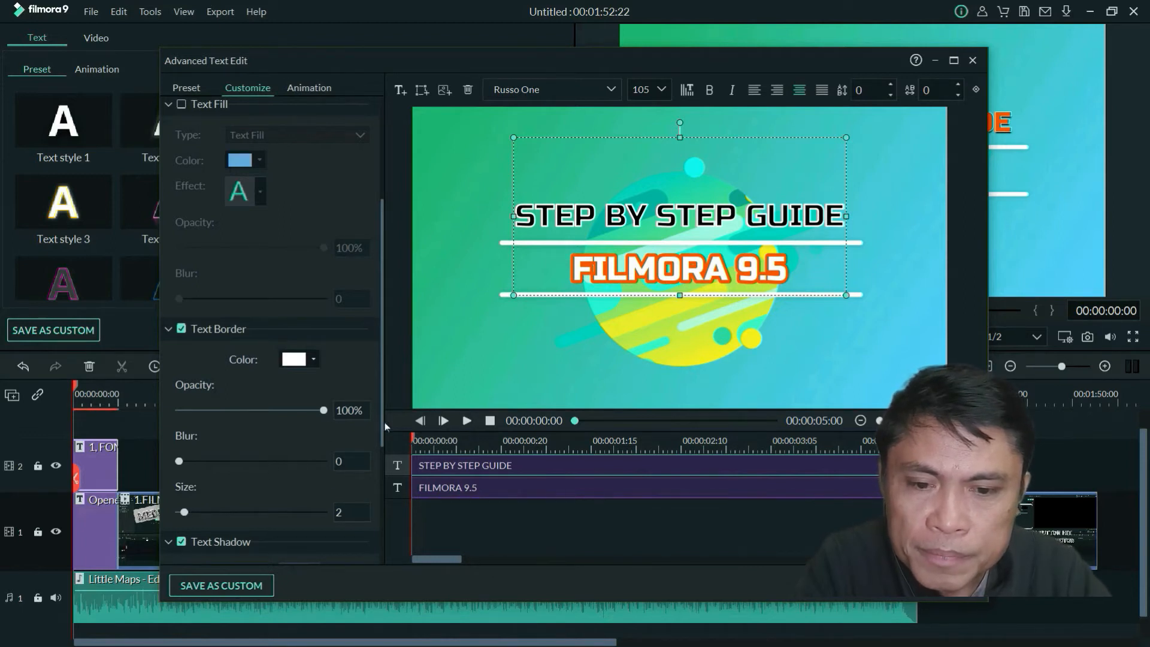
- Enable the text fill of STEP BY STEP GUIDE and change its colour to dark blue
left_click_drag(382, 418, 372, 310)
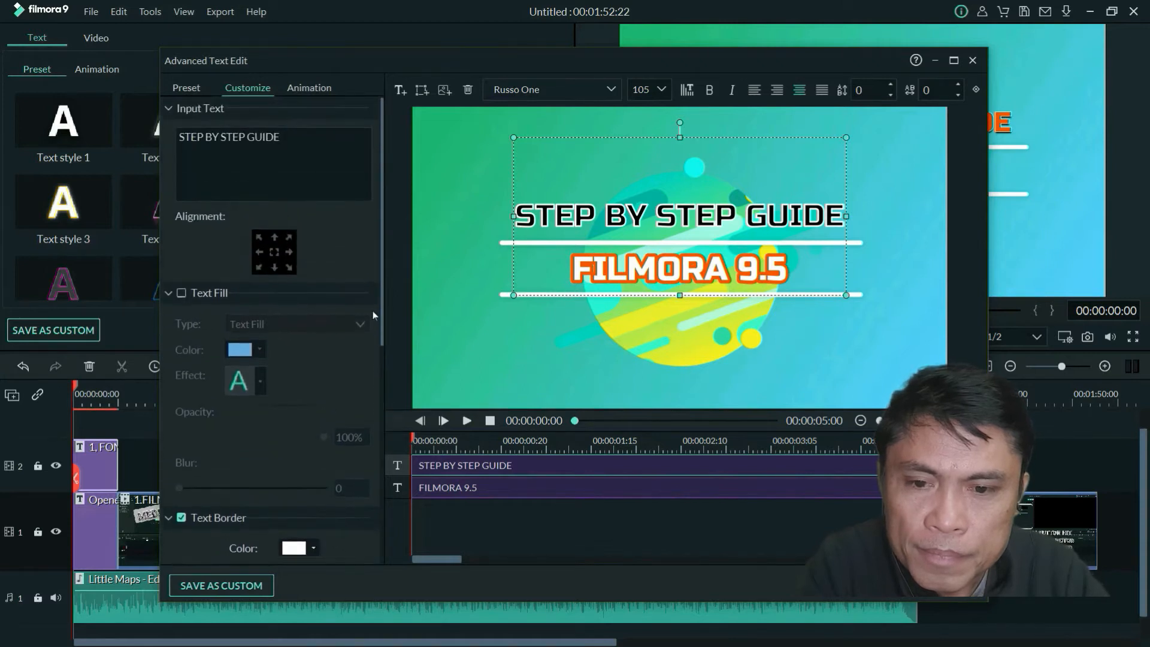
left_click(180, 293)
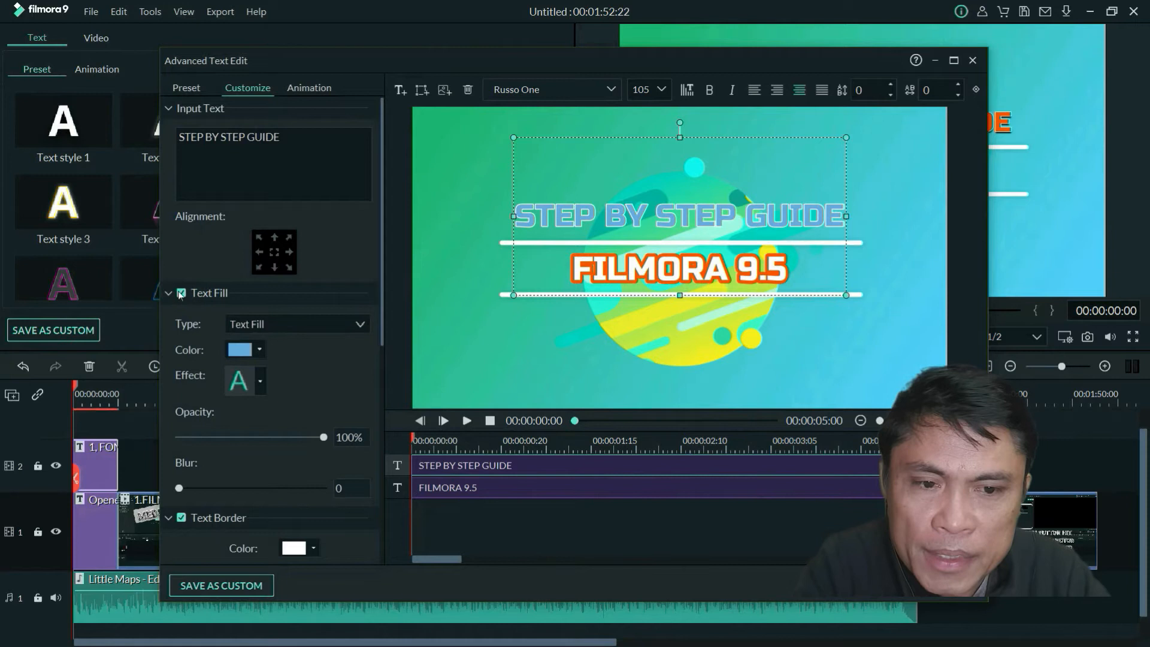
left_click(261, 350)
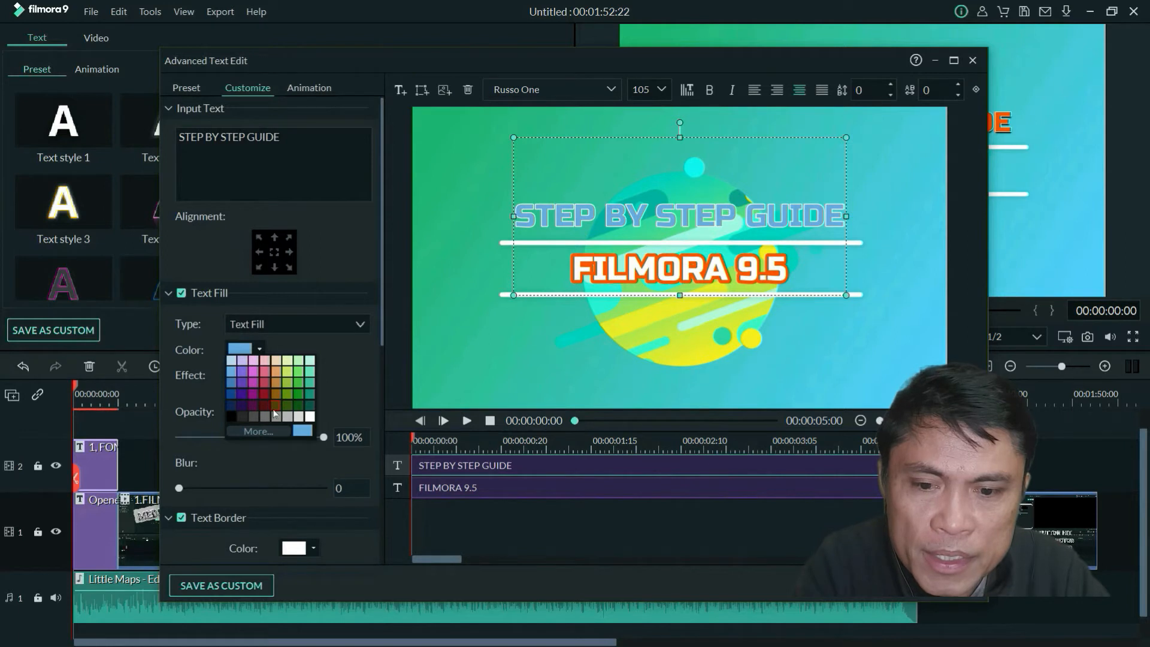
left_click(231, 397)
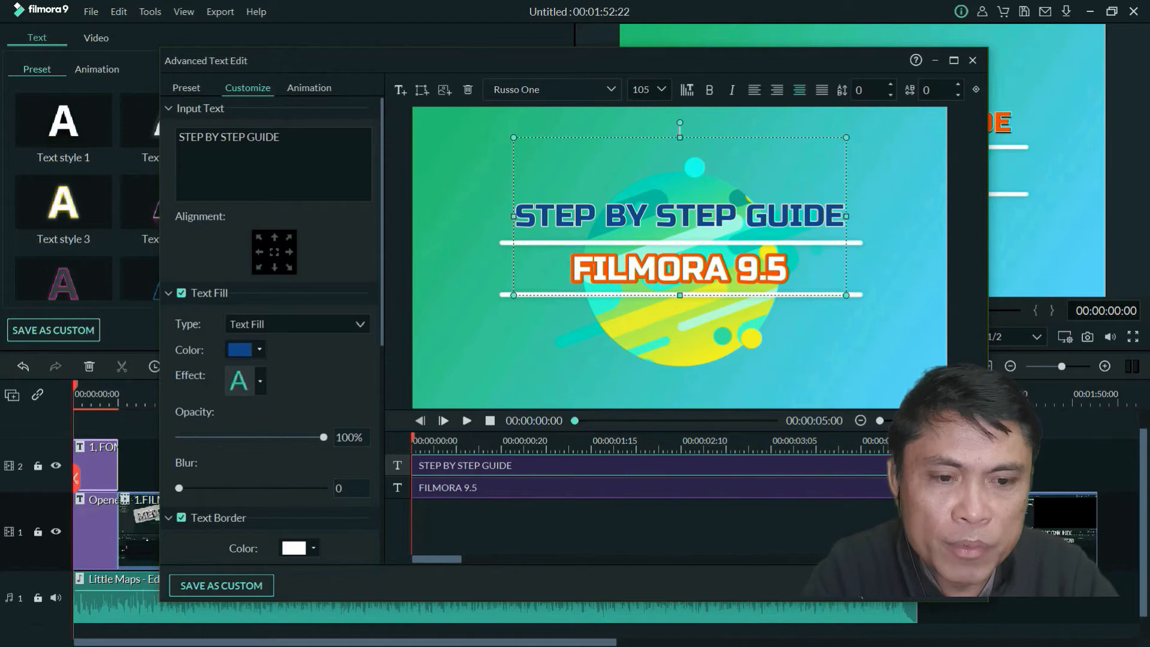
left_click(602, 531)
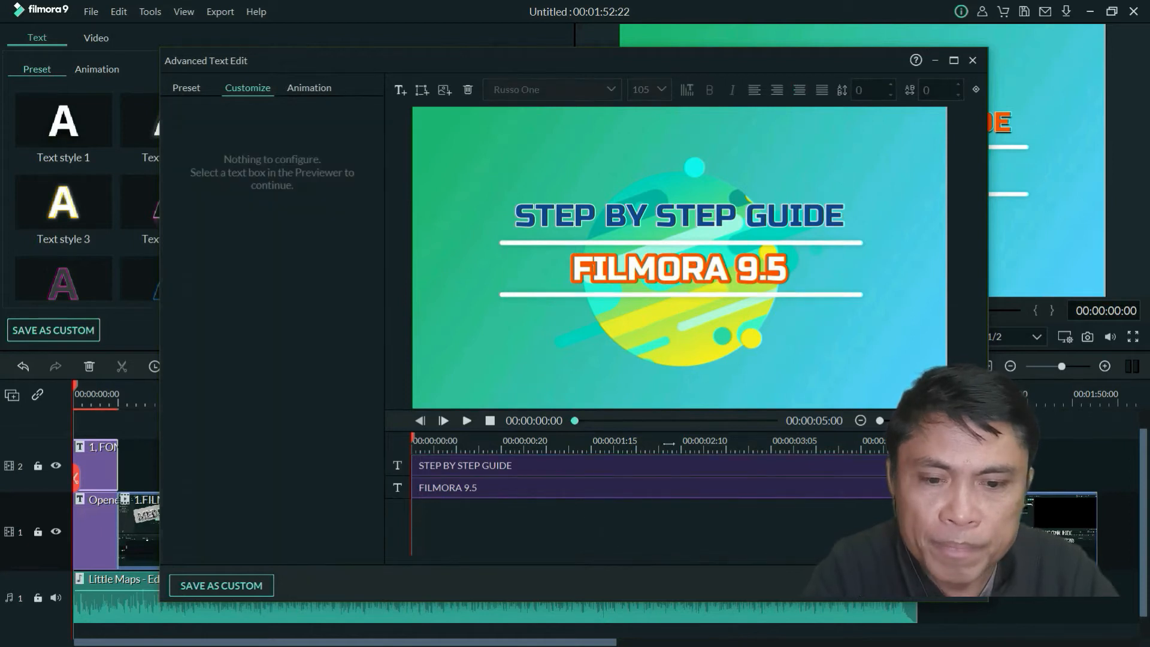
- Reorder the title's text tracks so that FILMORA 9.5 sits above STEP BY STEP GUIDE
left_click(757, 223)
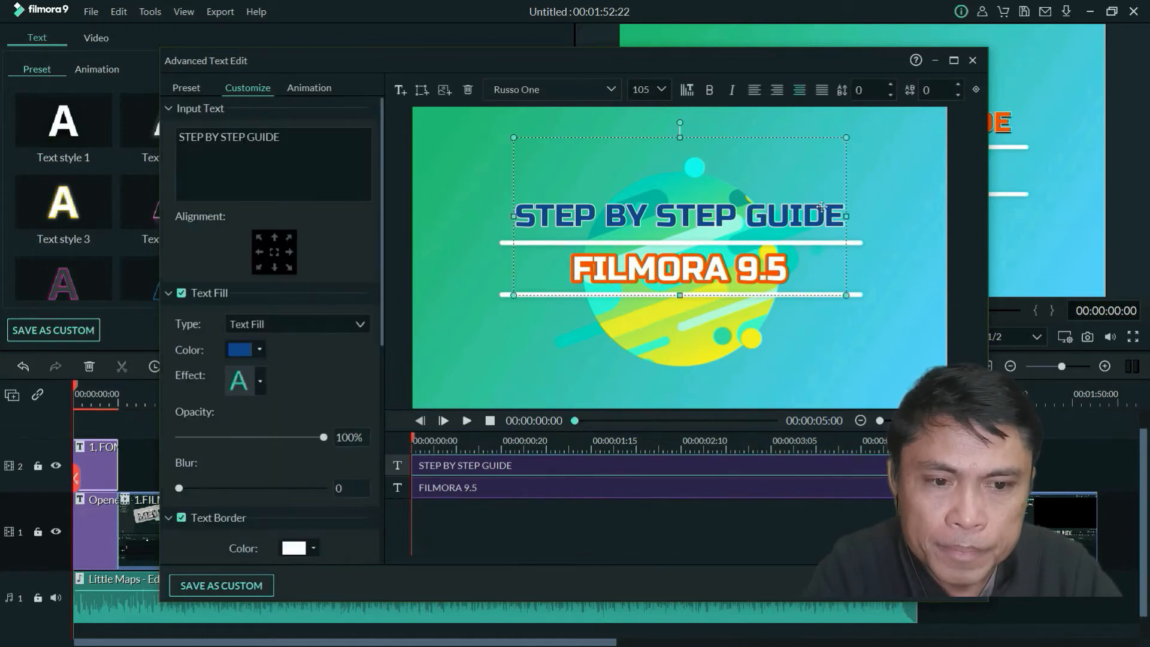
left_click_drag(833, 209, 514, 214)
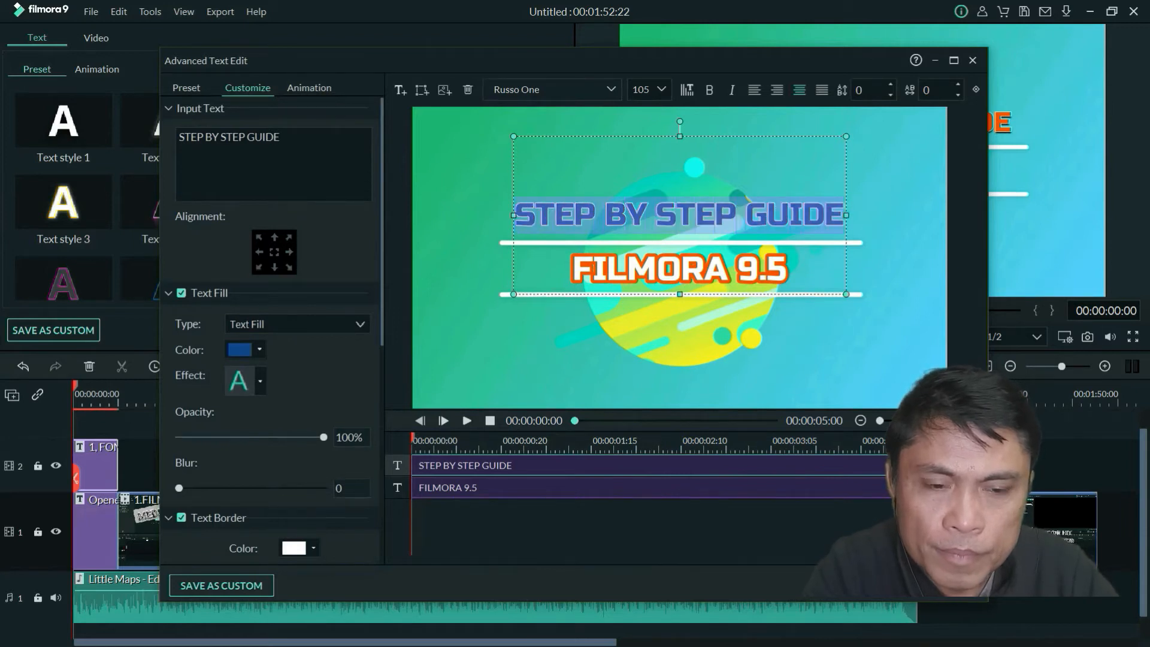
left_click(559, 523)
left_click(453, 494)
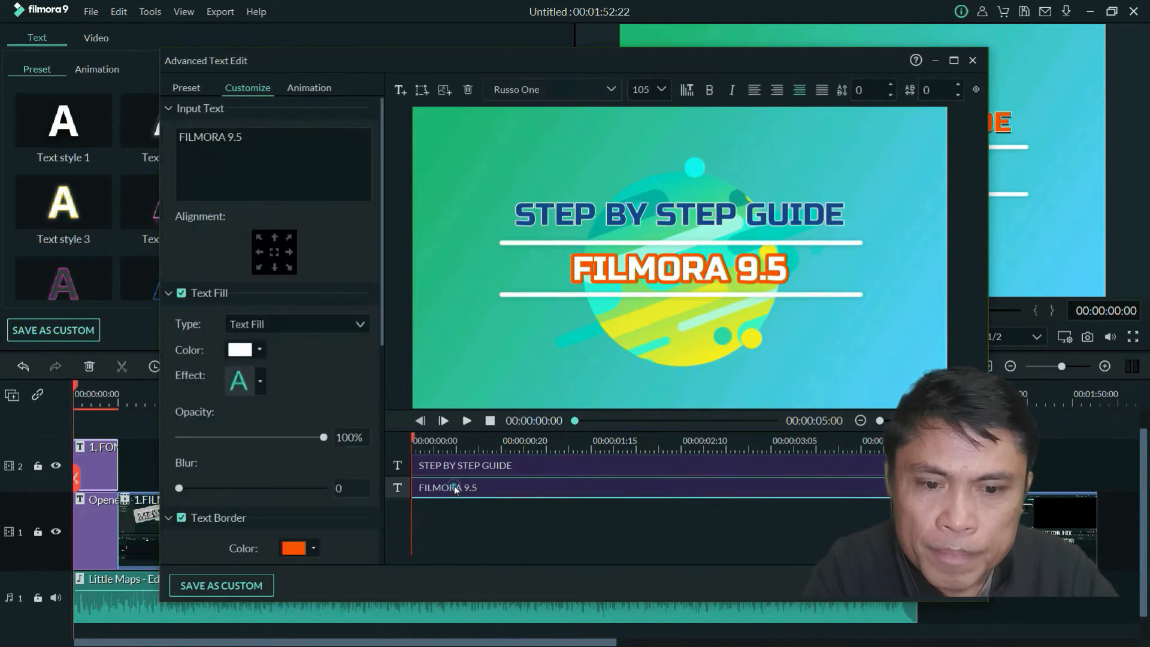
left_click(418, 465)
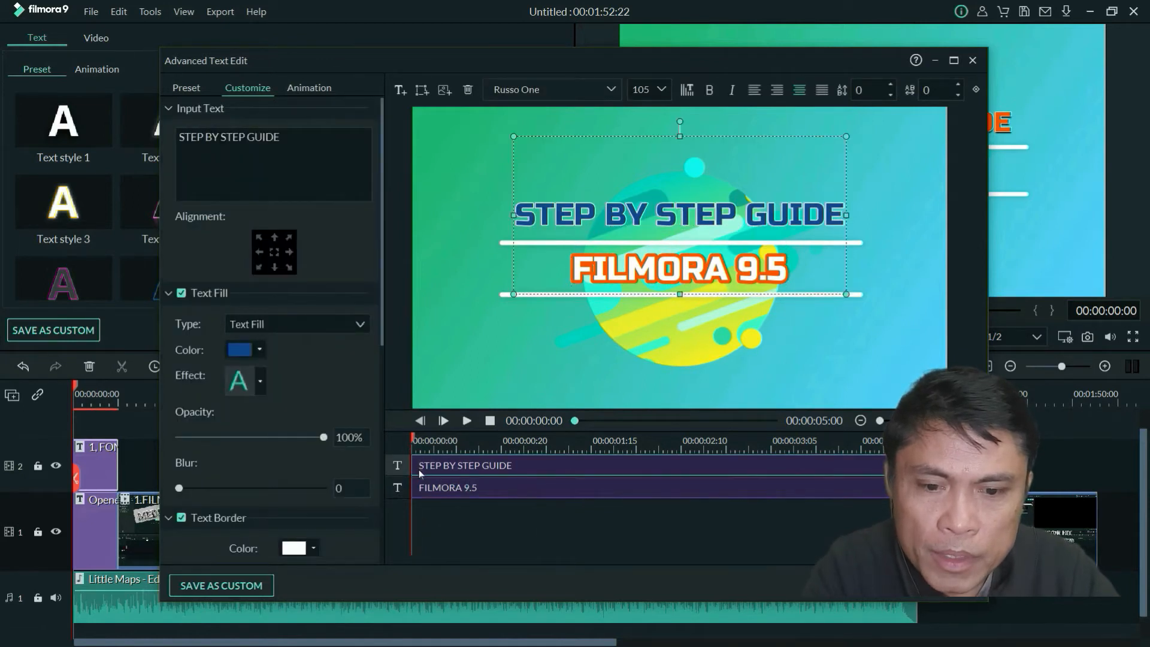
left_click(421, 491)
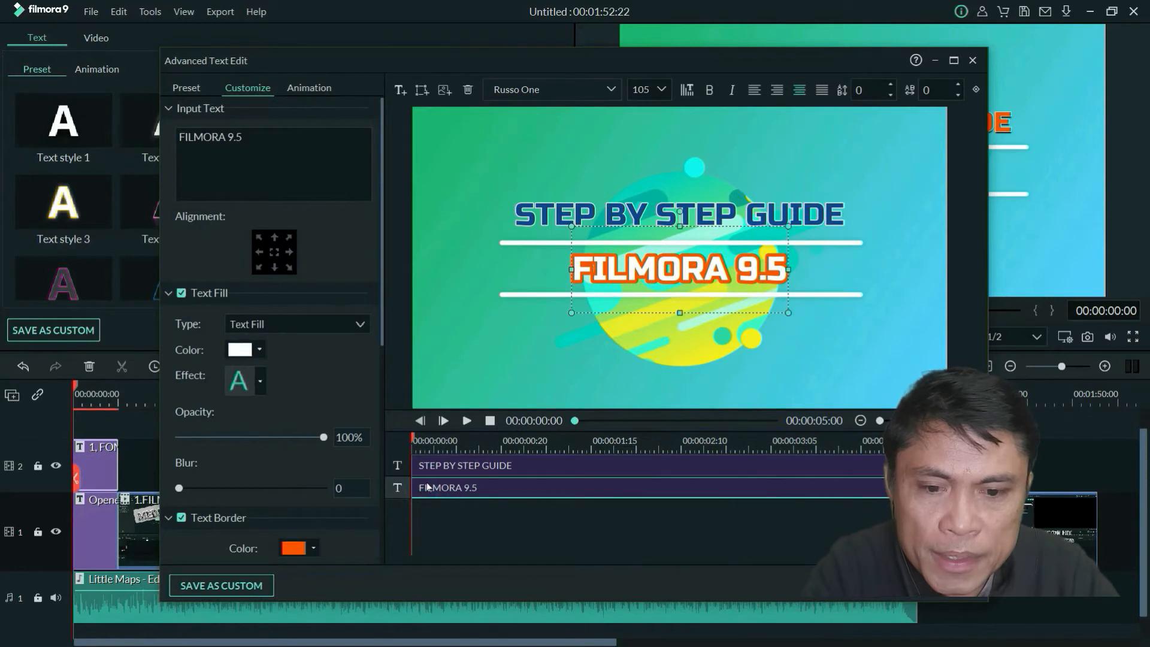
left_click(404, 466)
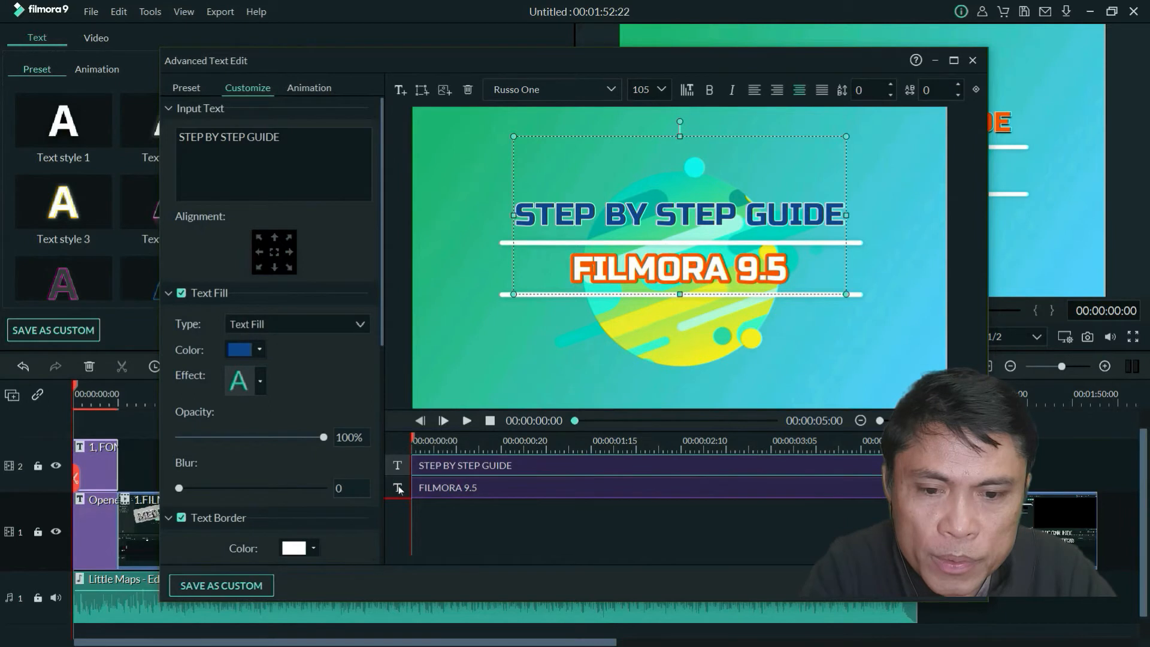
left_click_drag(399, 491, 401, 491)
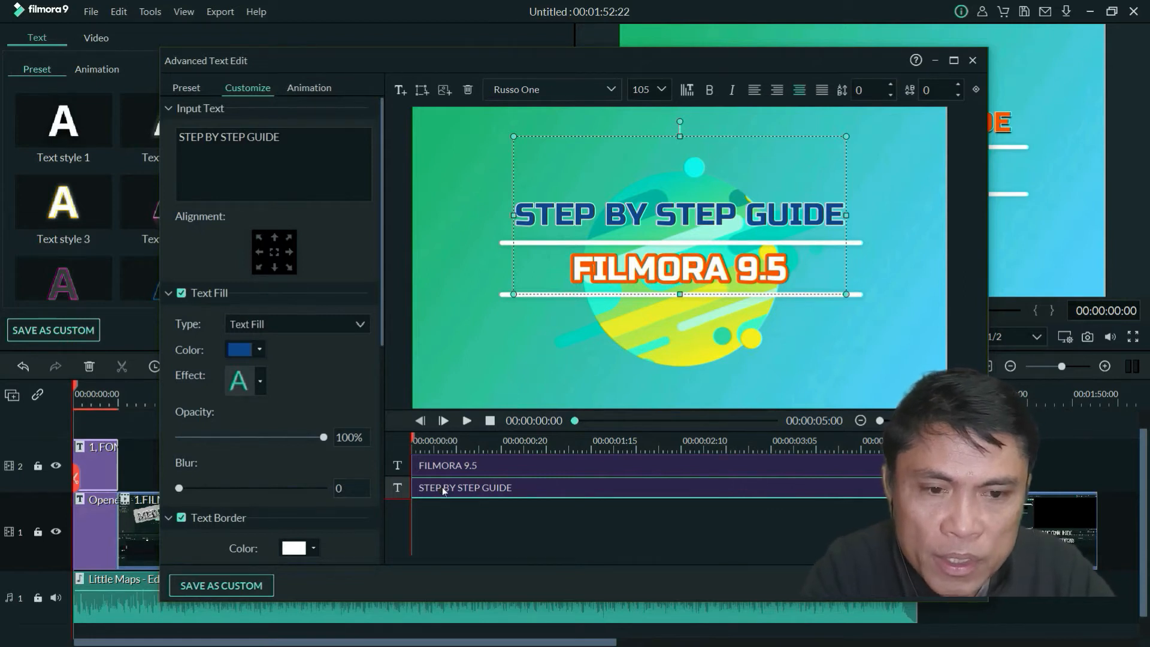
- Apply the Type Writer animation to the STEP BY STEP GUIDE text and close advanced text editing
left_click(470, 485)
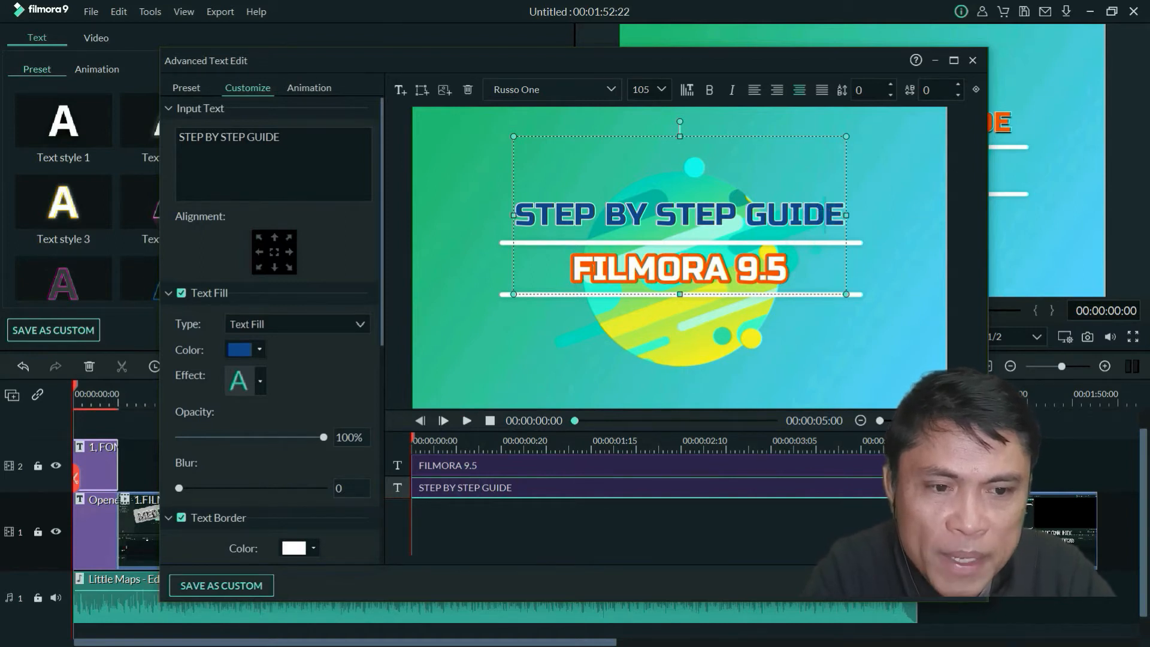
left_click_drag(845, 214, 515, 216)
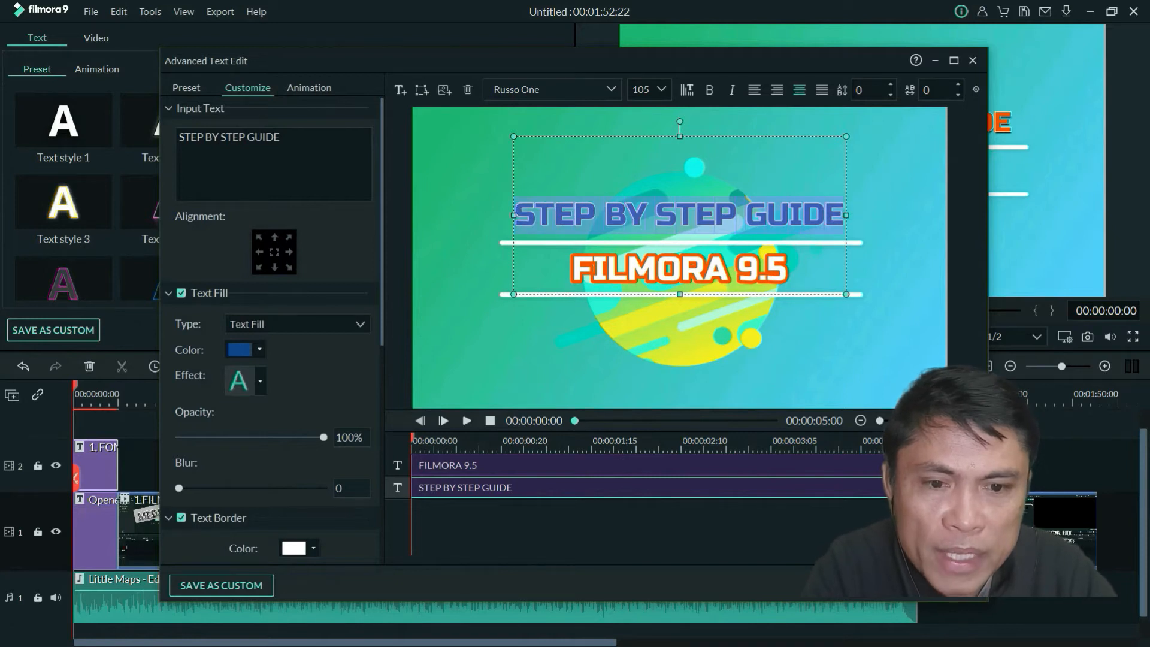
left_click(315, 89)
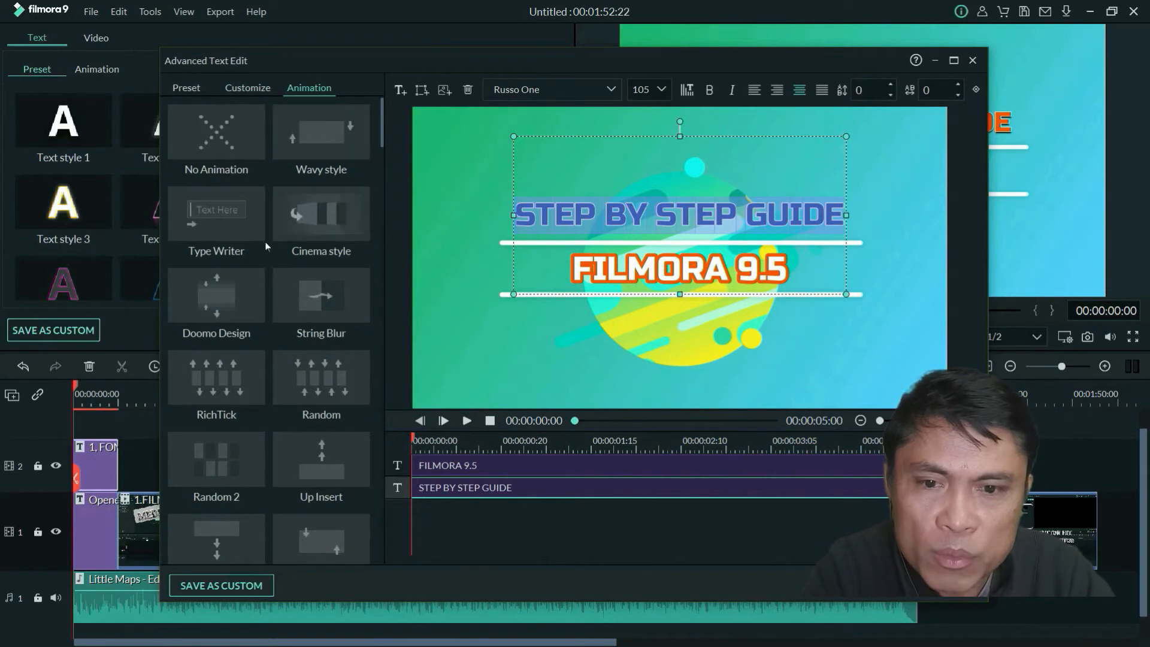
double_click(236, 223)
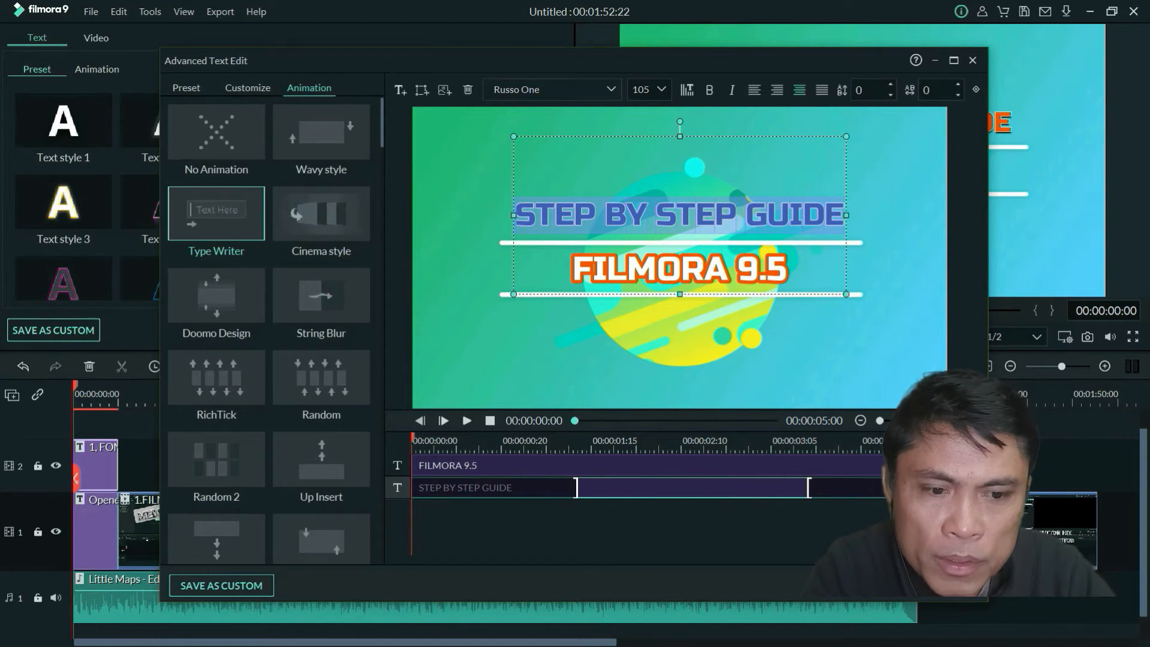
left_click(939, 586)
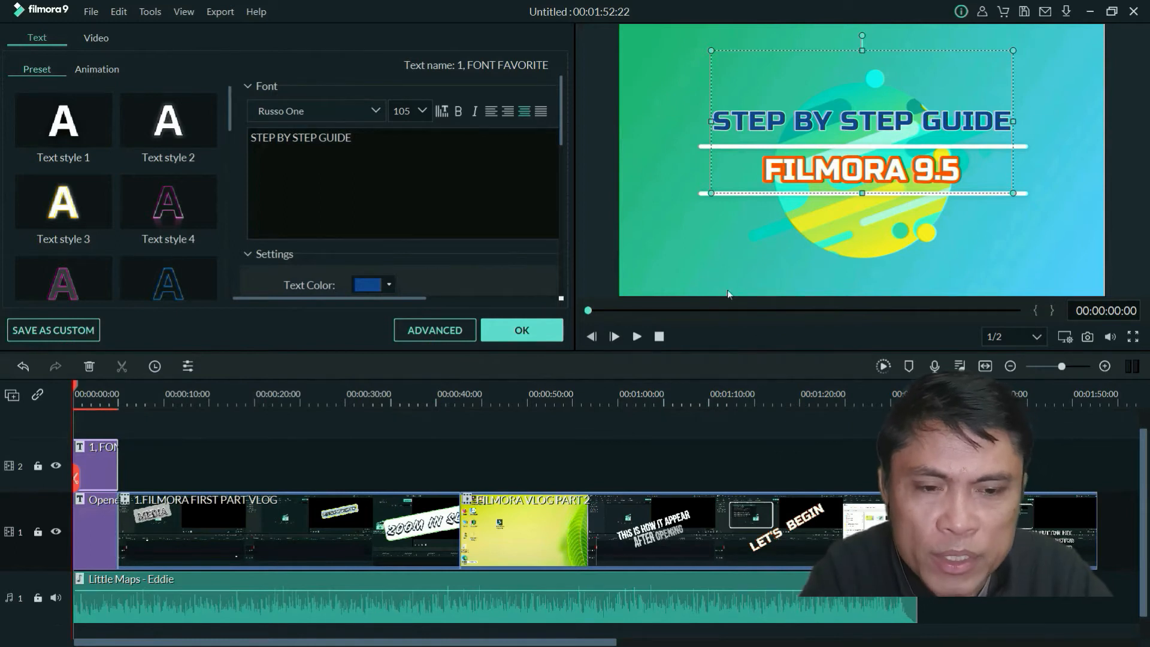
- In advanced text editing, move the STEP BY STEP GUIDE text's entrance animation marker back to the very start of its track
left_click(443, 331)
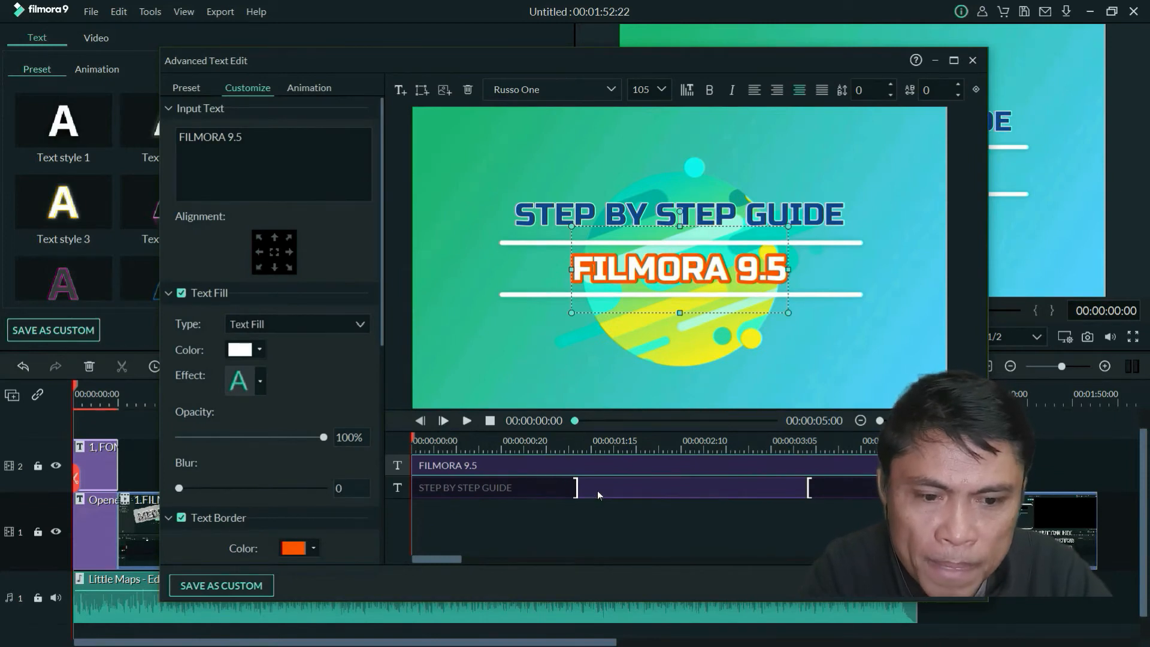
left_click(575, 487)
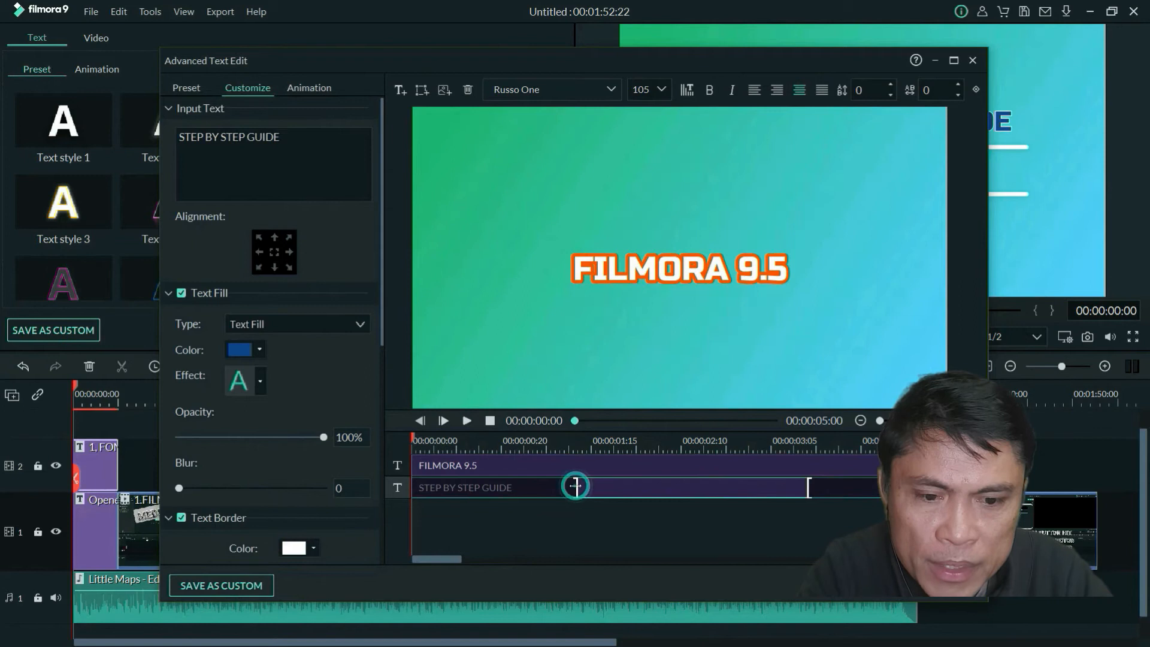
left_click_drag(575, 487, 390, 497)
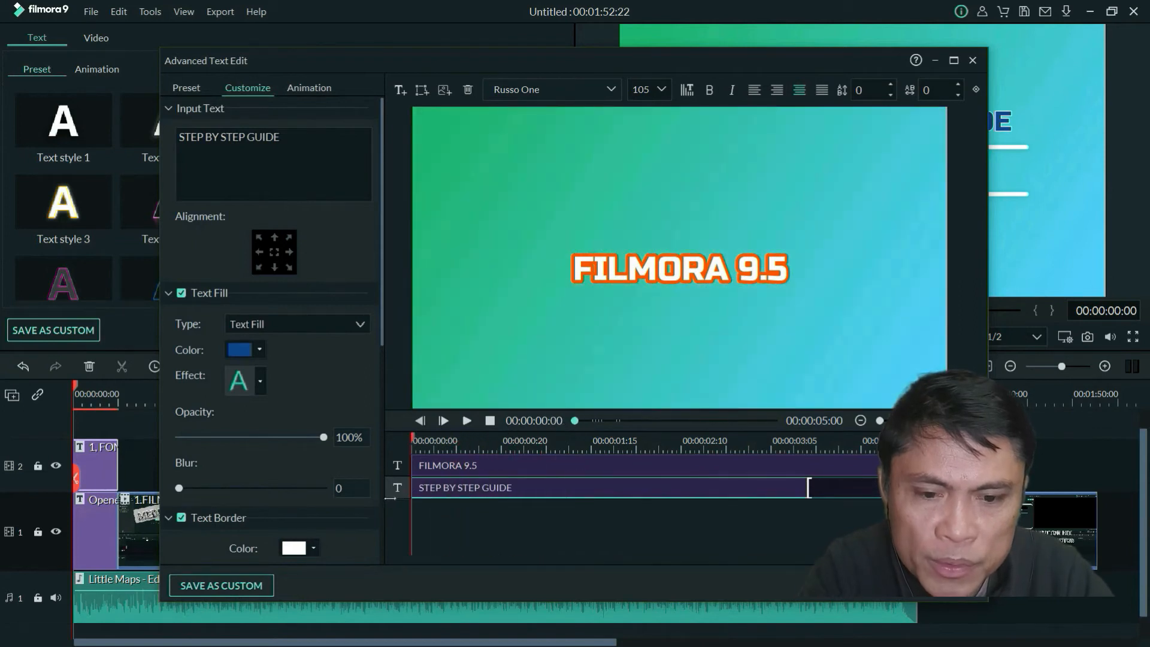
- Delay the FILMORA 9.5 text so its track starts about one second into the title, and accept the advanced edits
left_click(455, 465)
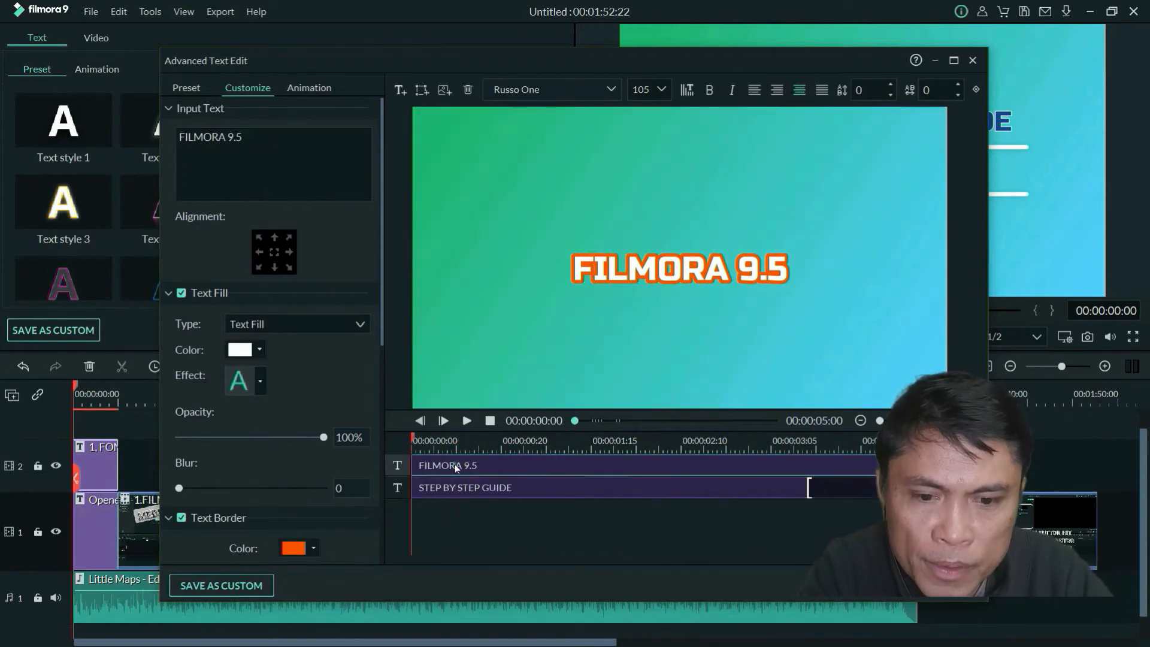
left_click(422, 464)
left_click_drag(426, 463, 539, 487)
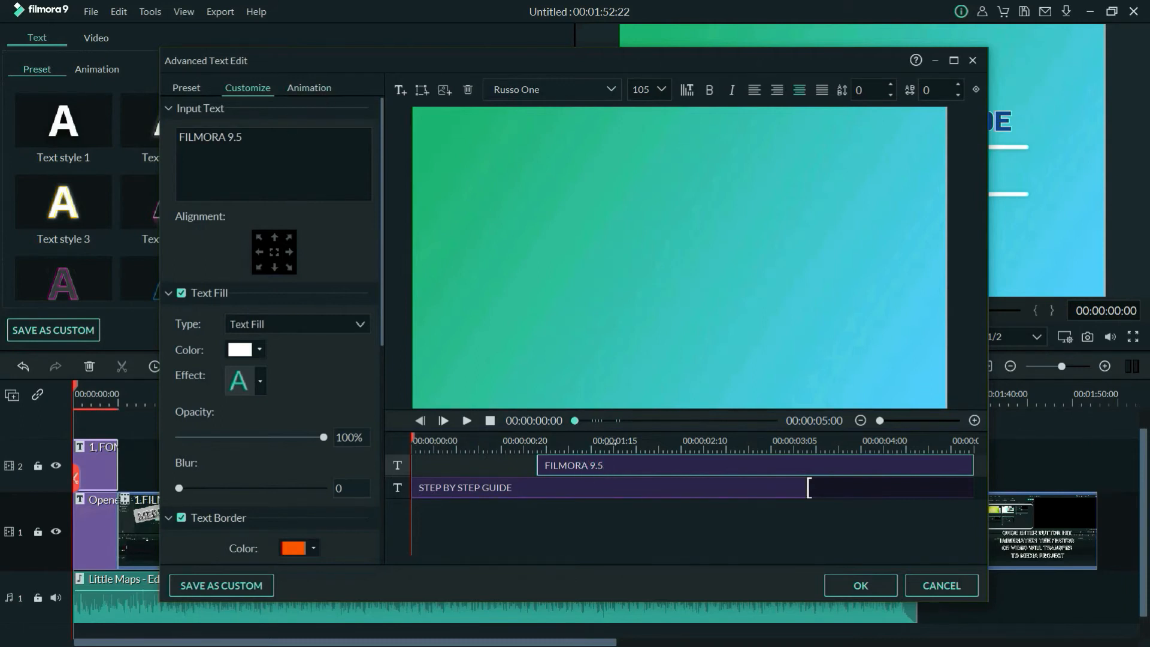
left_click(874, 585)
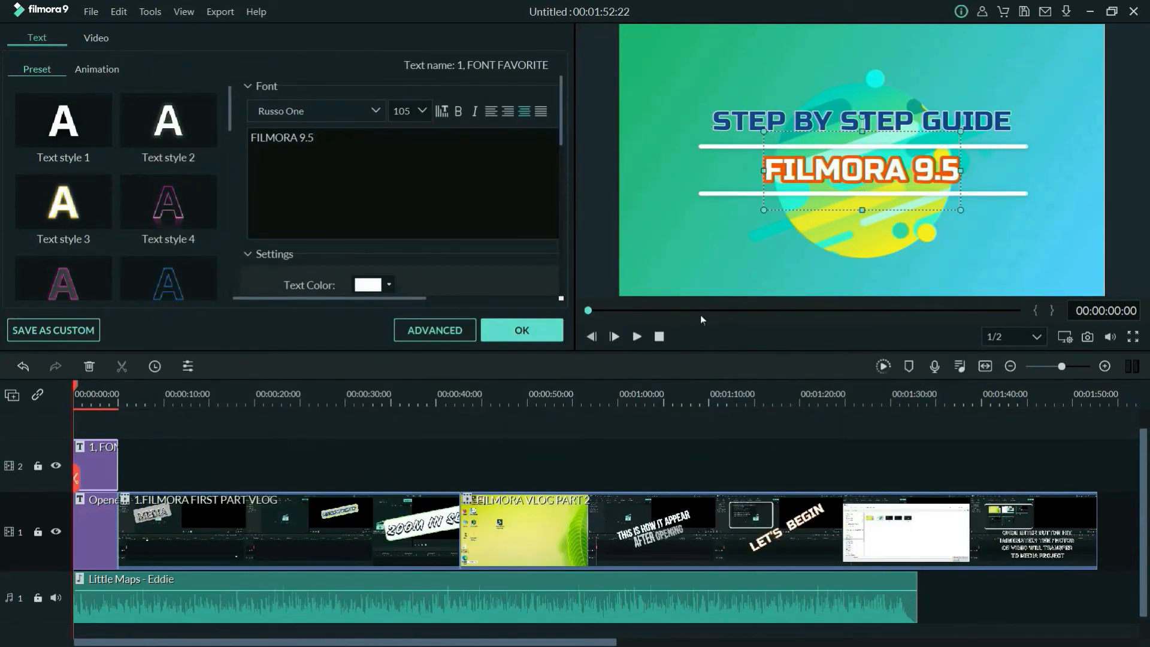
- Preview the opener title up to the first vlog clip, close the text editor and return the playhead to the start
left_click(635, 339)
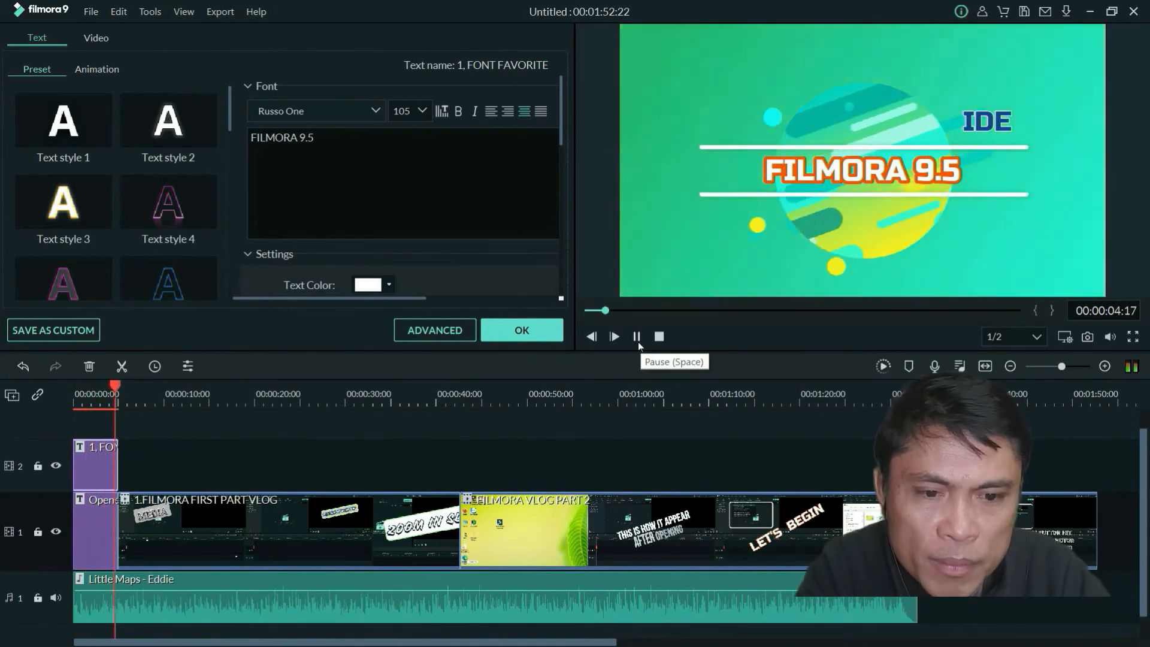
left_click(636, 336)
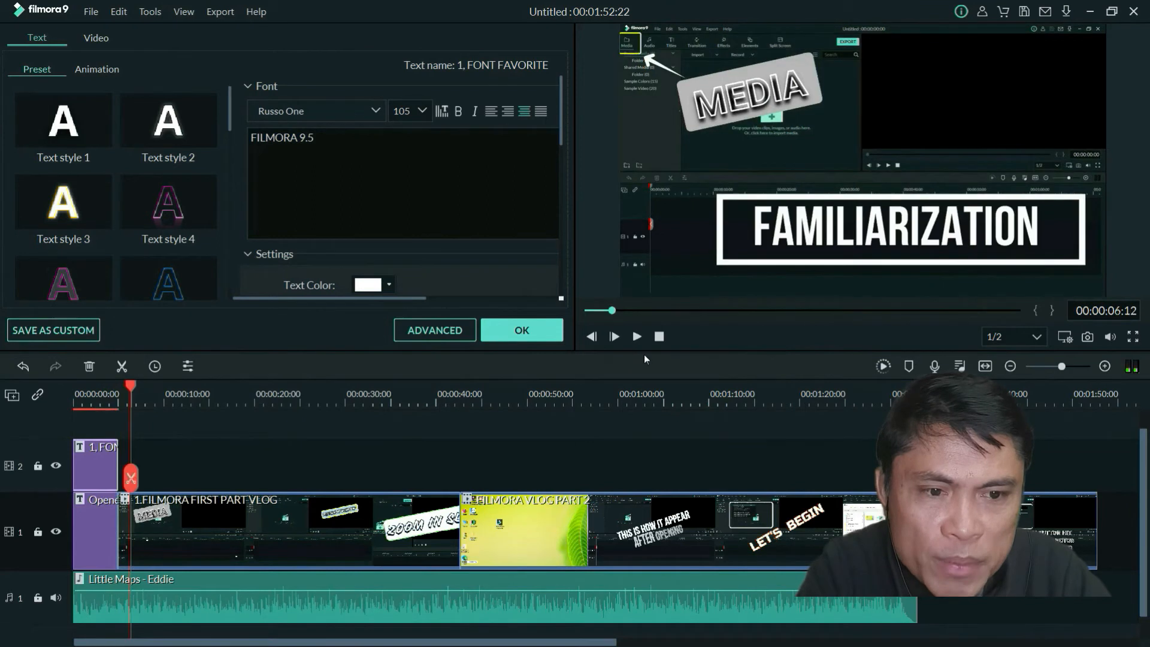
left_click(532, 333)
left_click(130, 388)
left_click_drag(130, 390, 66, 414)
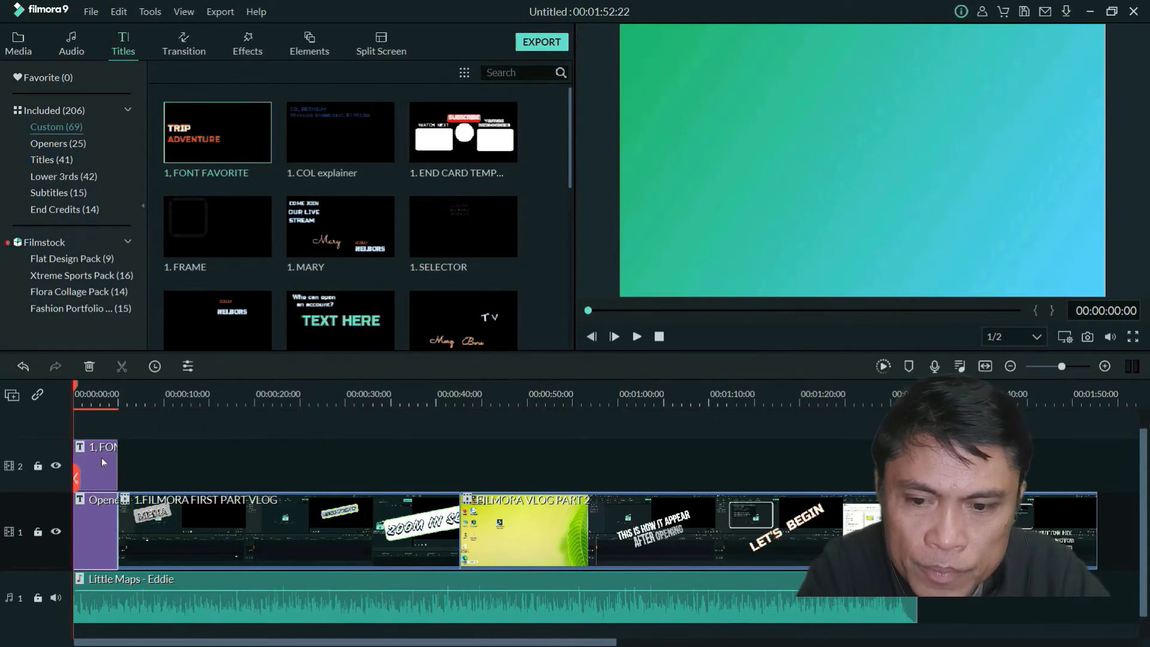
double_click(104, 476)
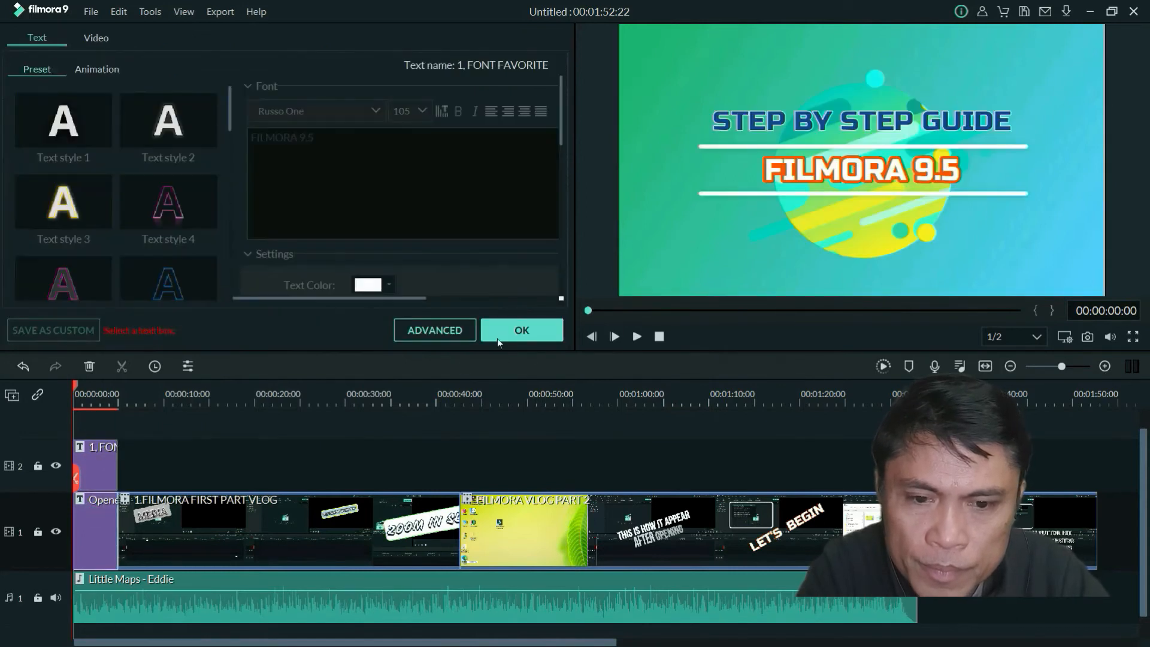
left_click(449, 333)
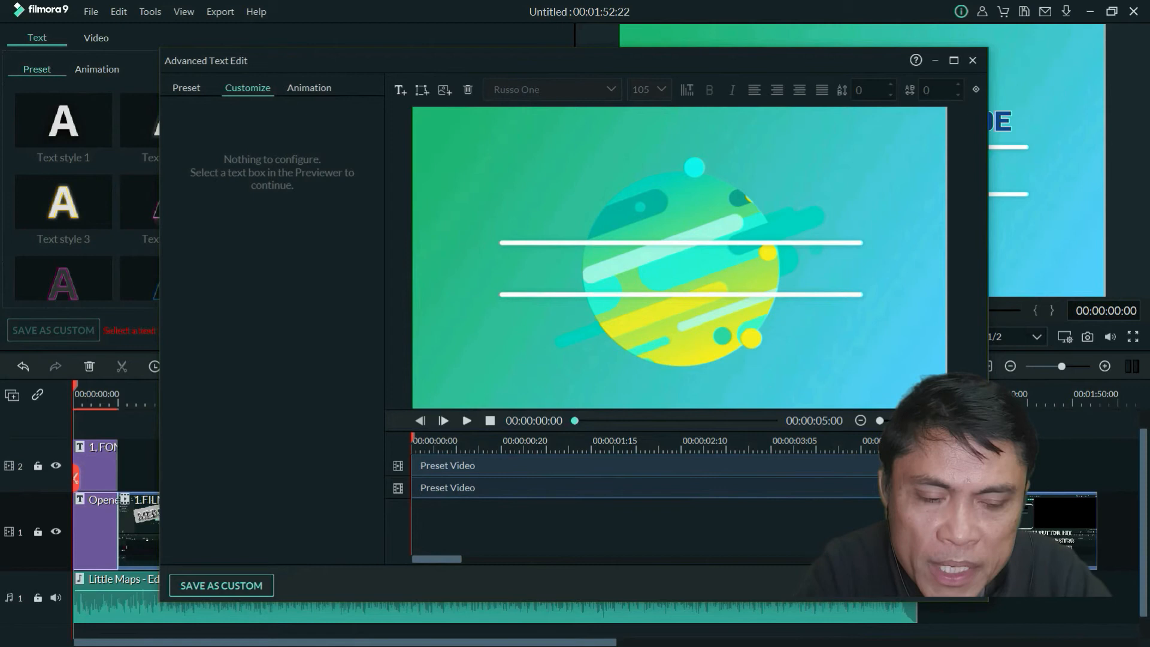
left_click(936, 585)
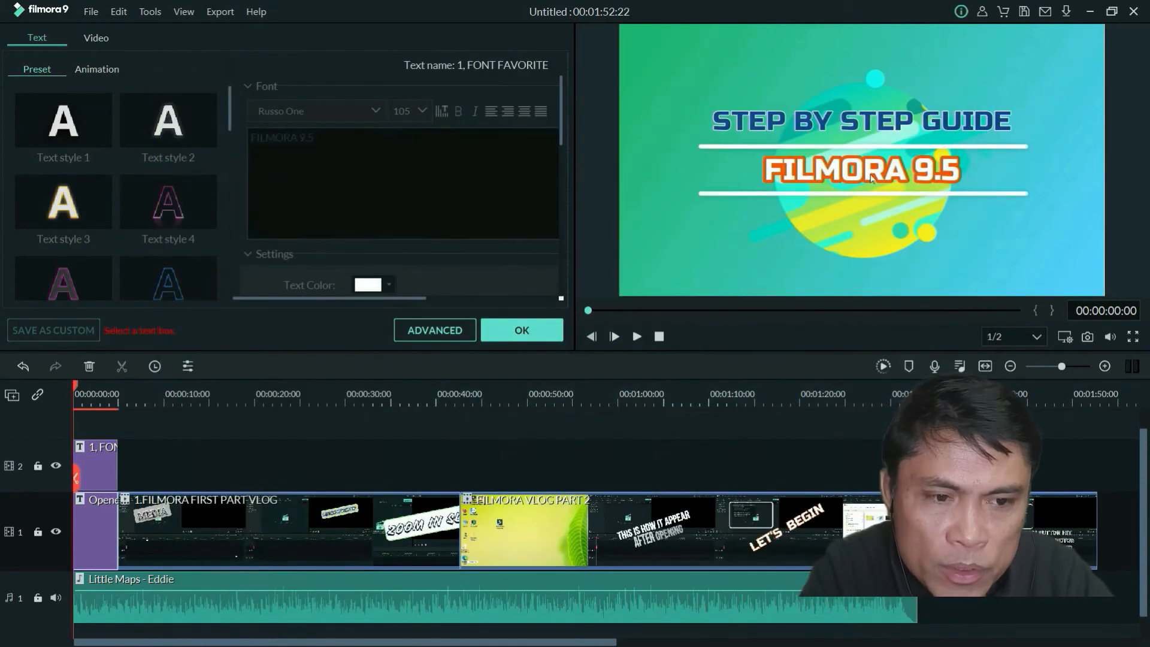
- Apply the Boom! animation to the FILMORA 9.5 text, close advanced text editing and play the title
left_click(871, 179)
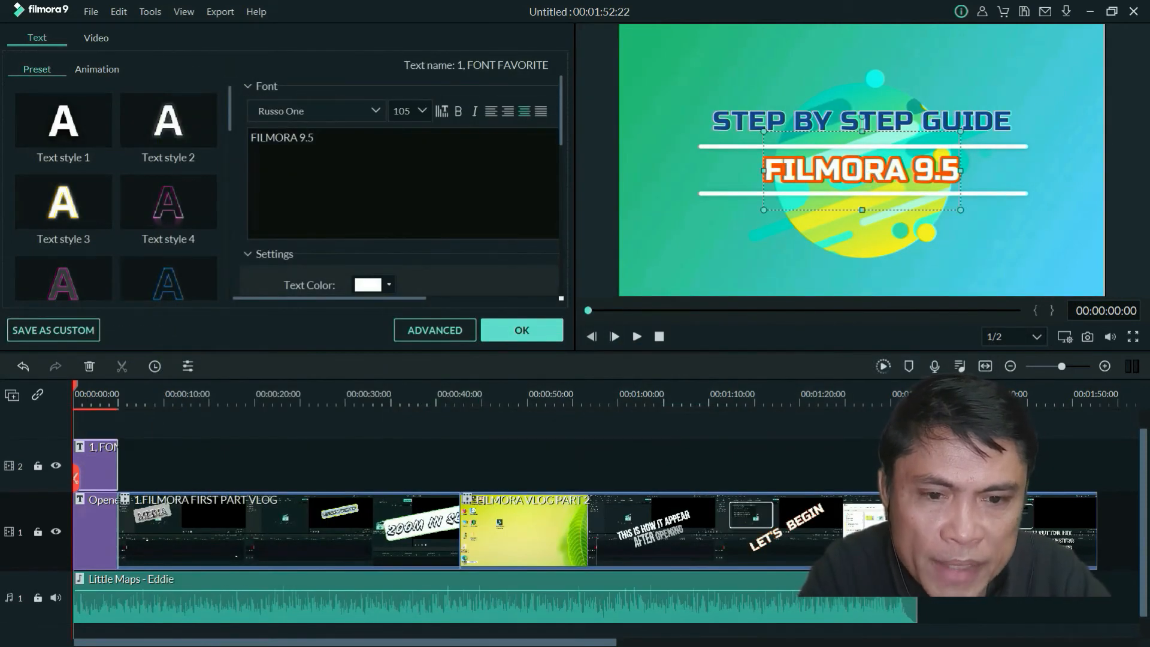
left_click_drag(397, 138, 220, 139)
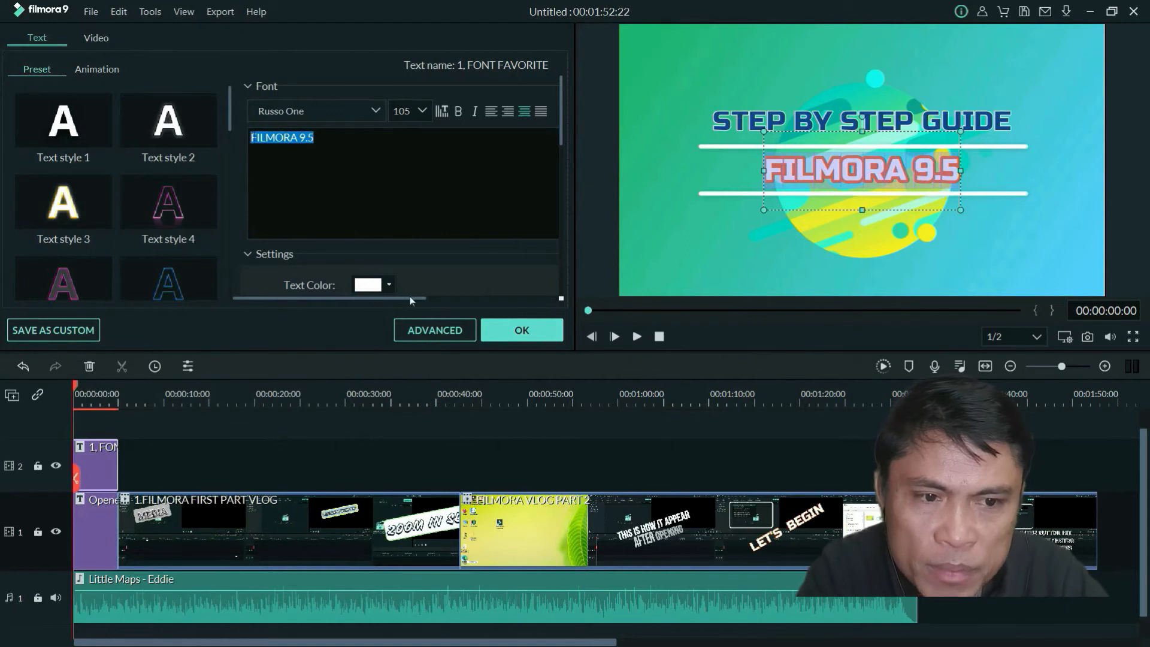
left_click(438, 331)
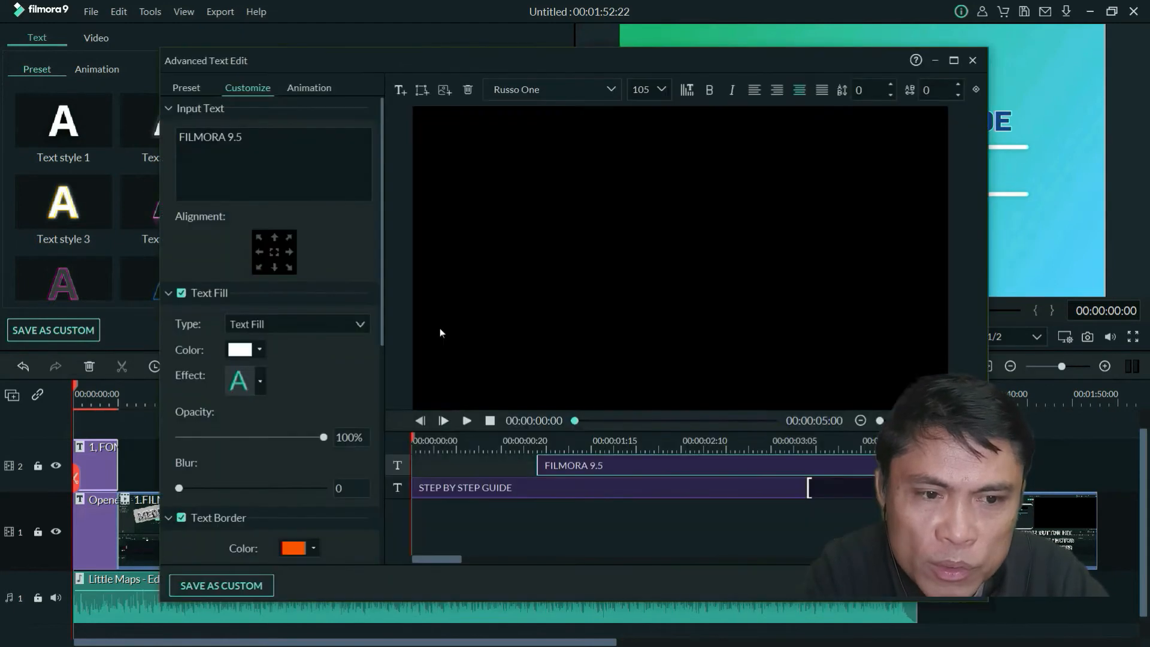
left_click(319, 90)
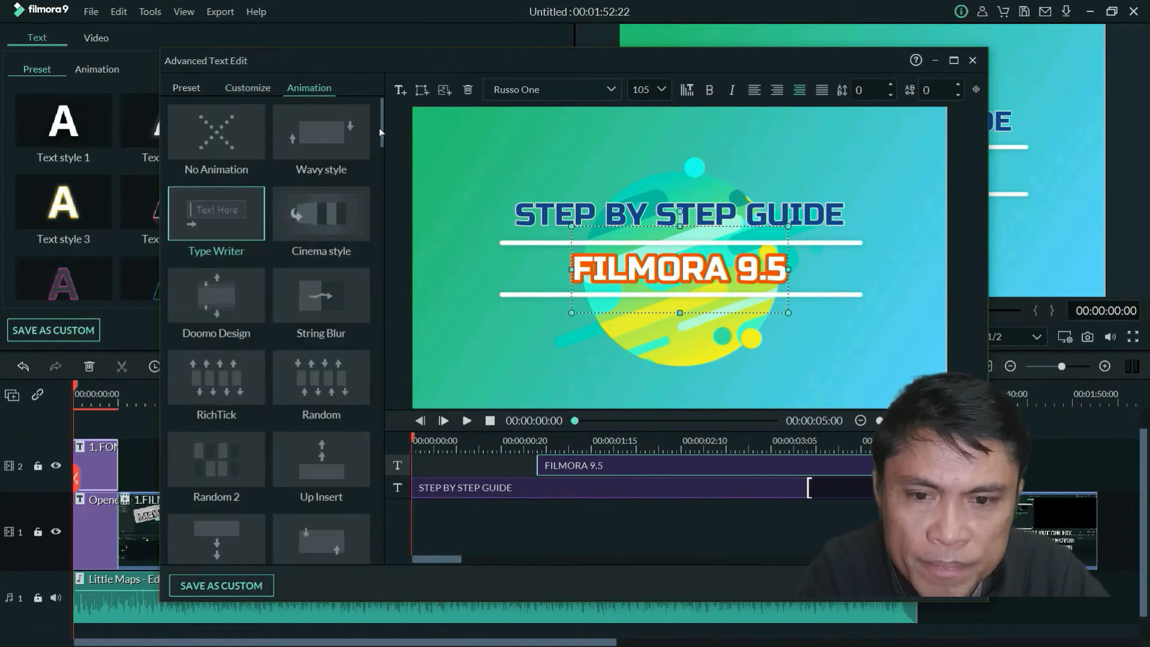
left_click_drag(380, 136, 385, 247)
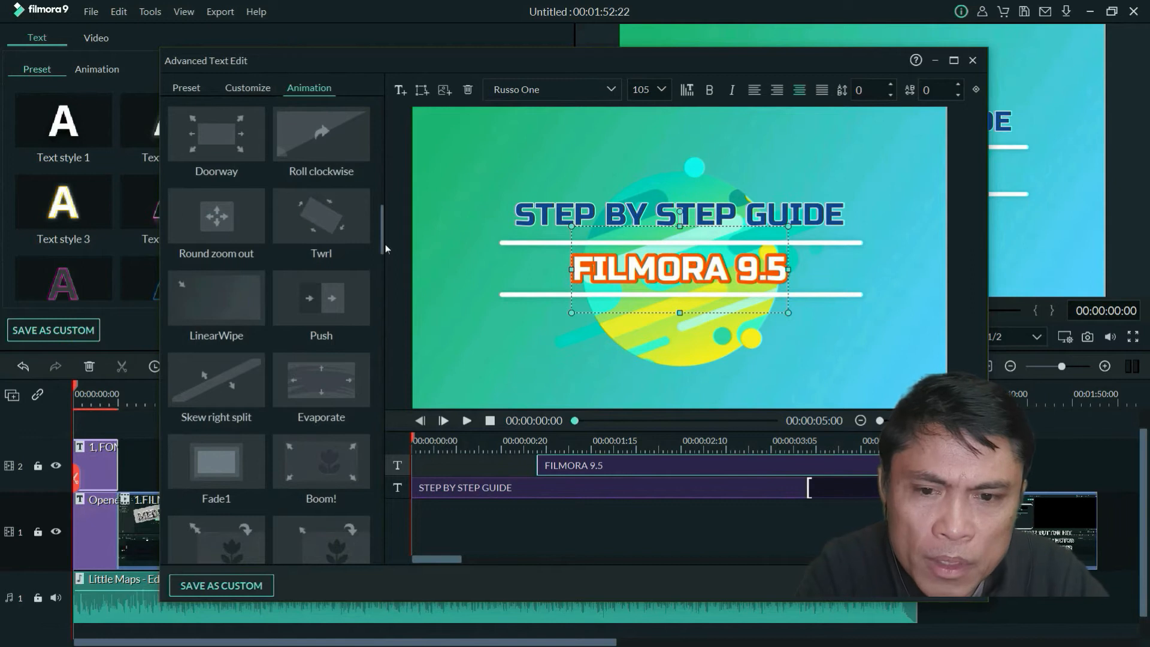
double_click(337, 467)
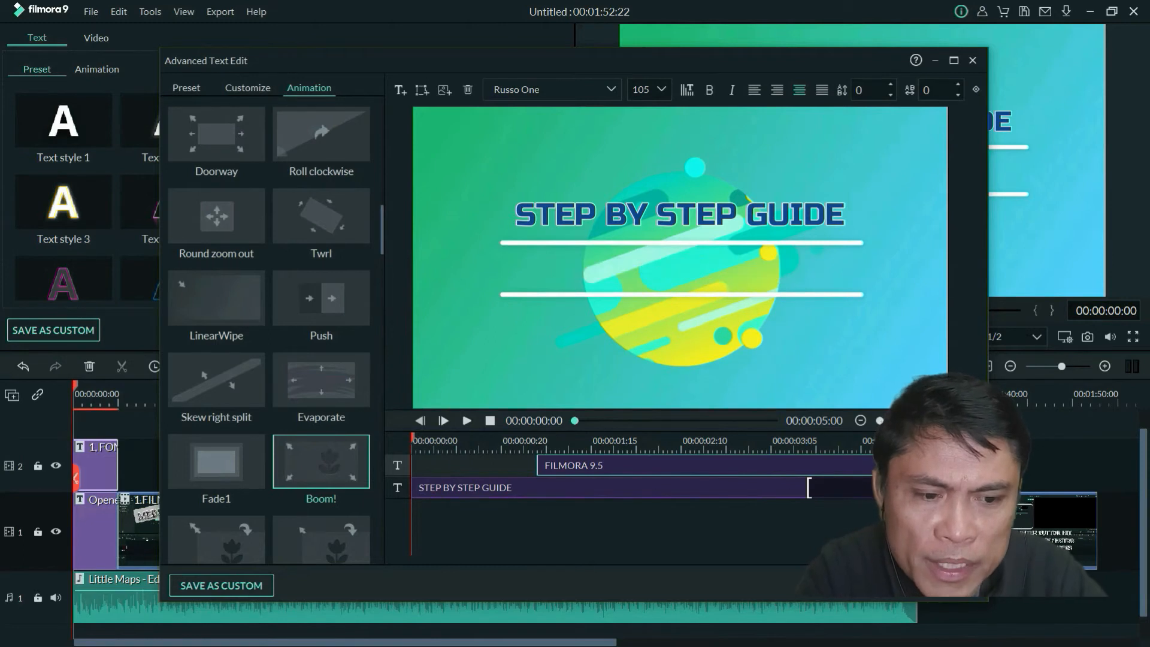
left_click(939, 585)
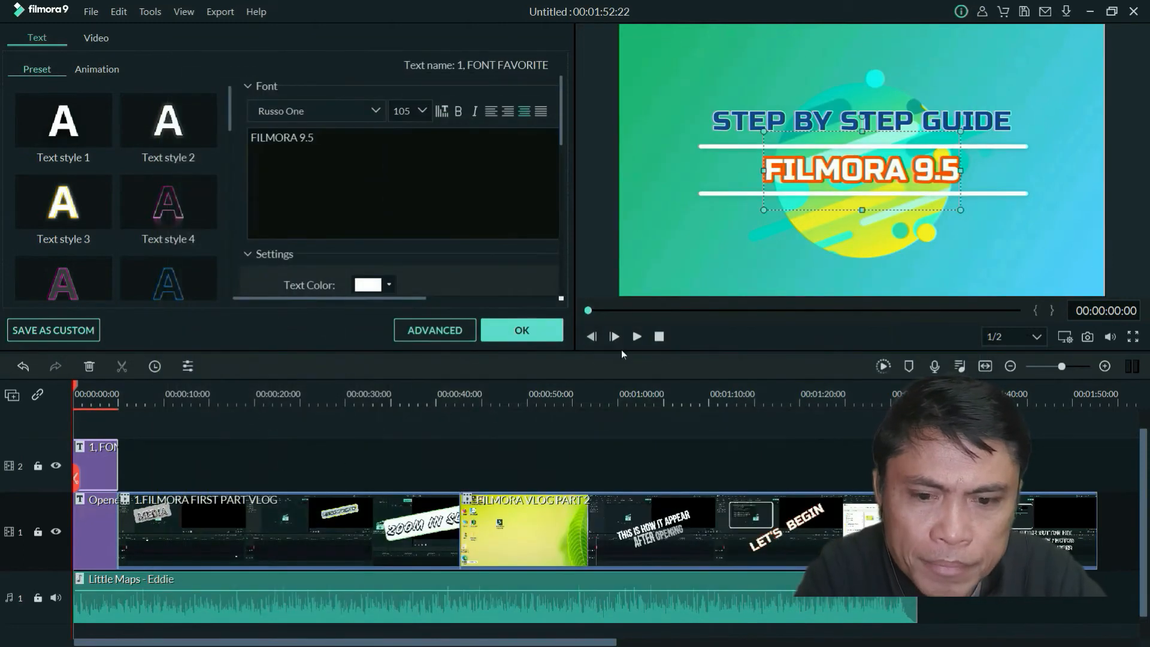
left_click(636, 338)
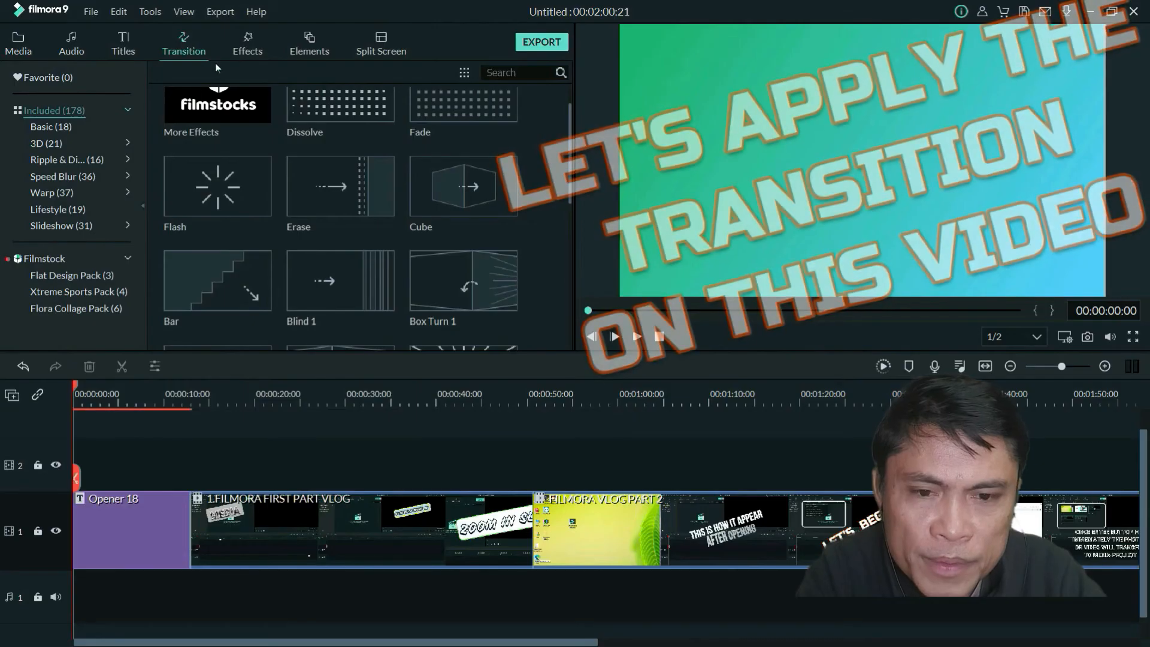
- Add the Cube transition between Opener 18 and the 1.FILMORA FIRST PART VLOG clip, and move the playhead just before it
left_click_drag(498, 204, 189, 534)
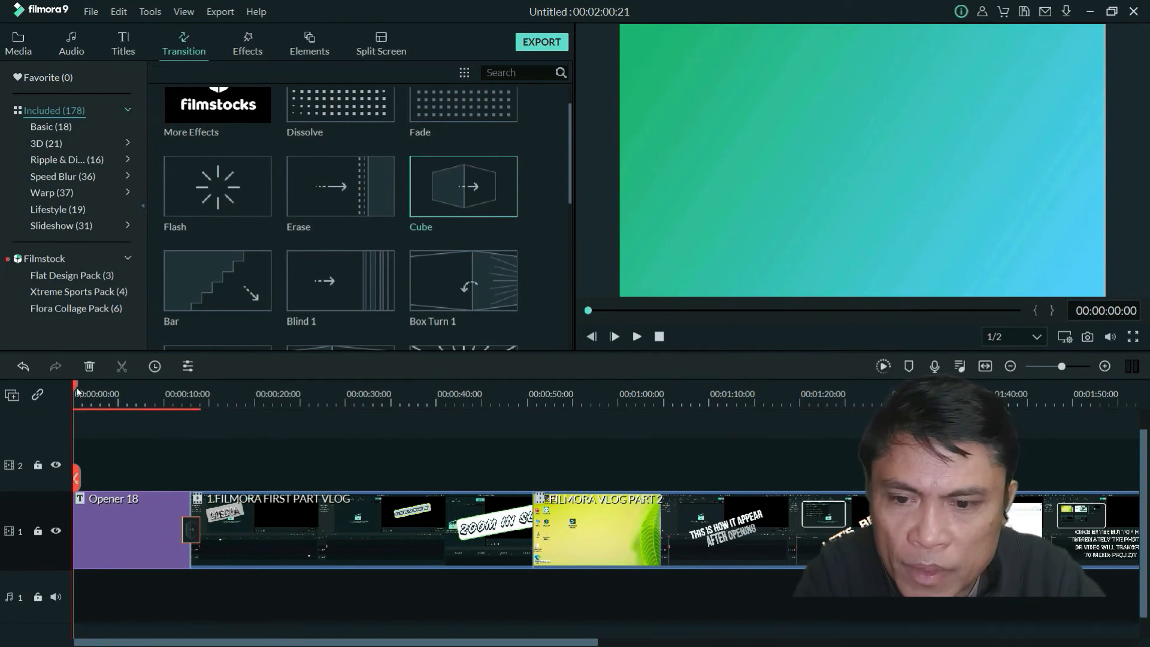
left_click_drag(77, 392, 177, 411)
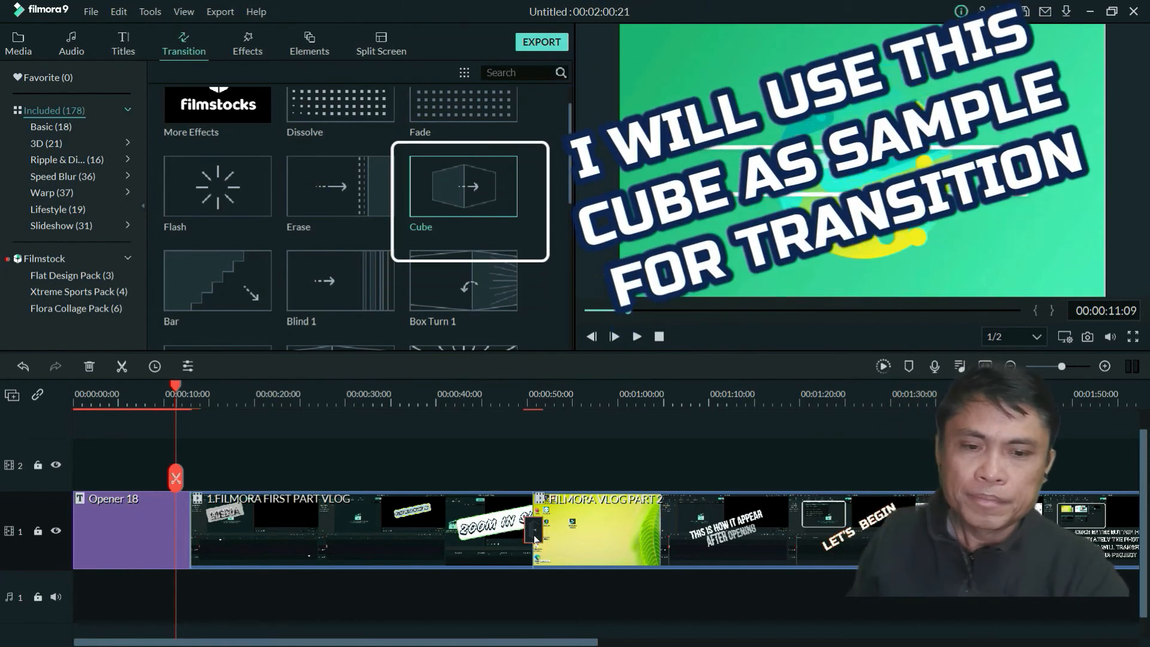
- Play the Cube transition between the 1.FILMORA FIRST PART VLOG and FILMORA VLOG PART 2 clips
left_click_drag(176, 388, 508, 447)
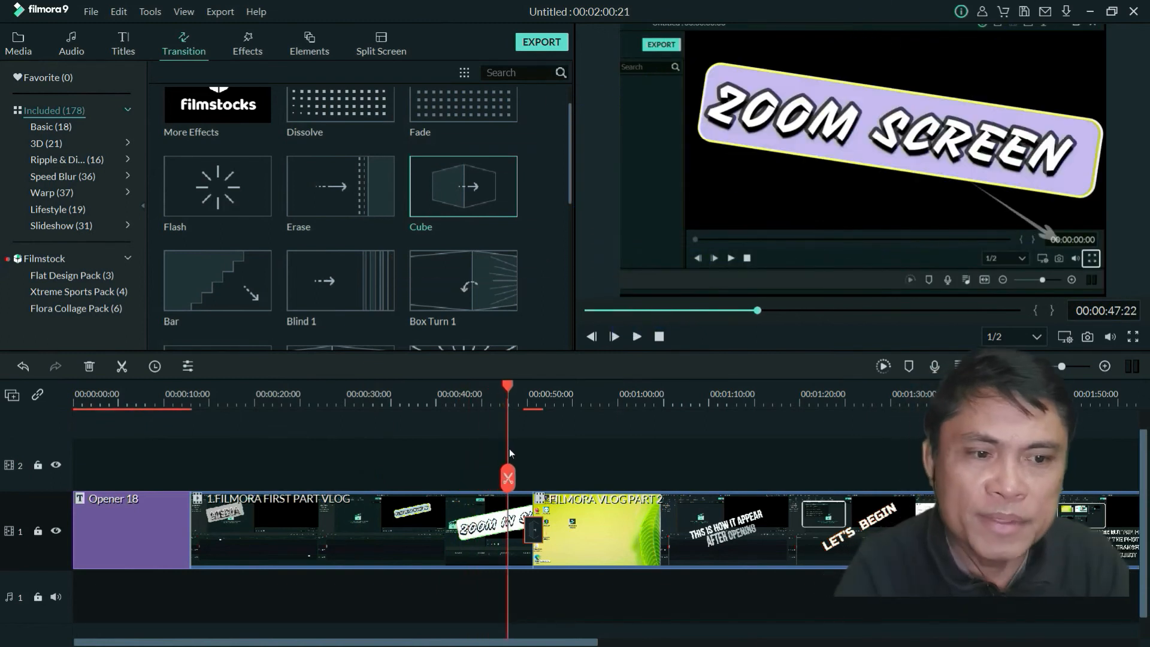
key("space")
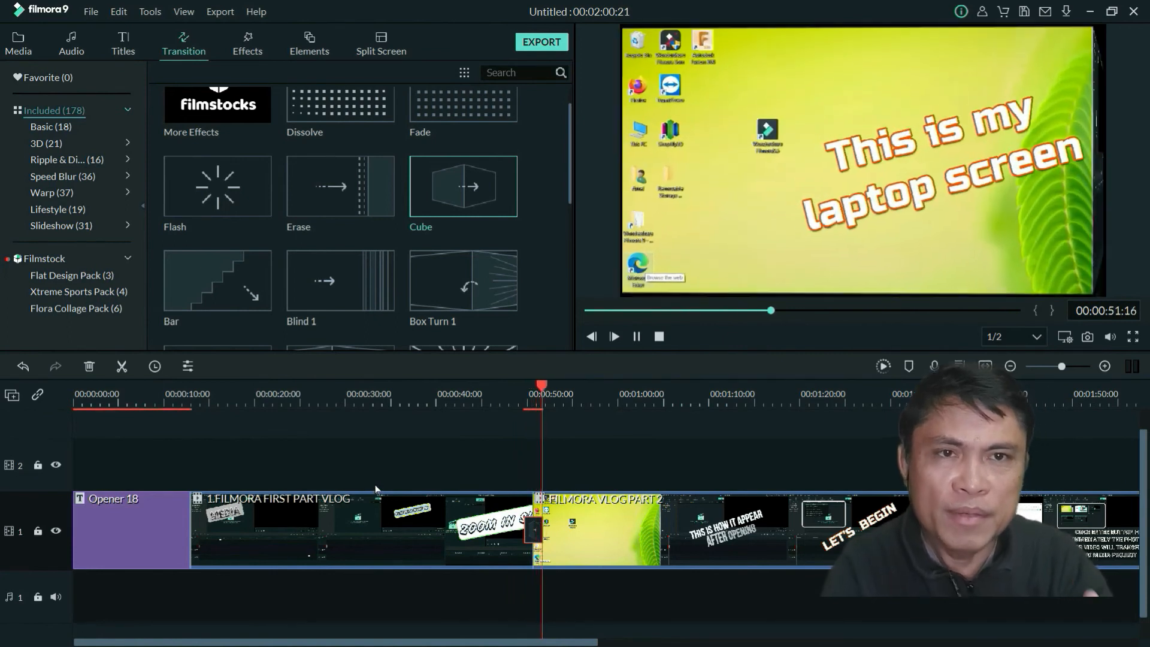
key("space")
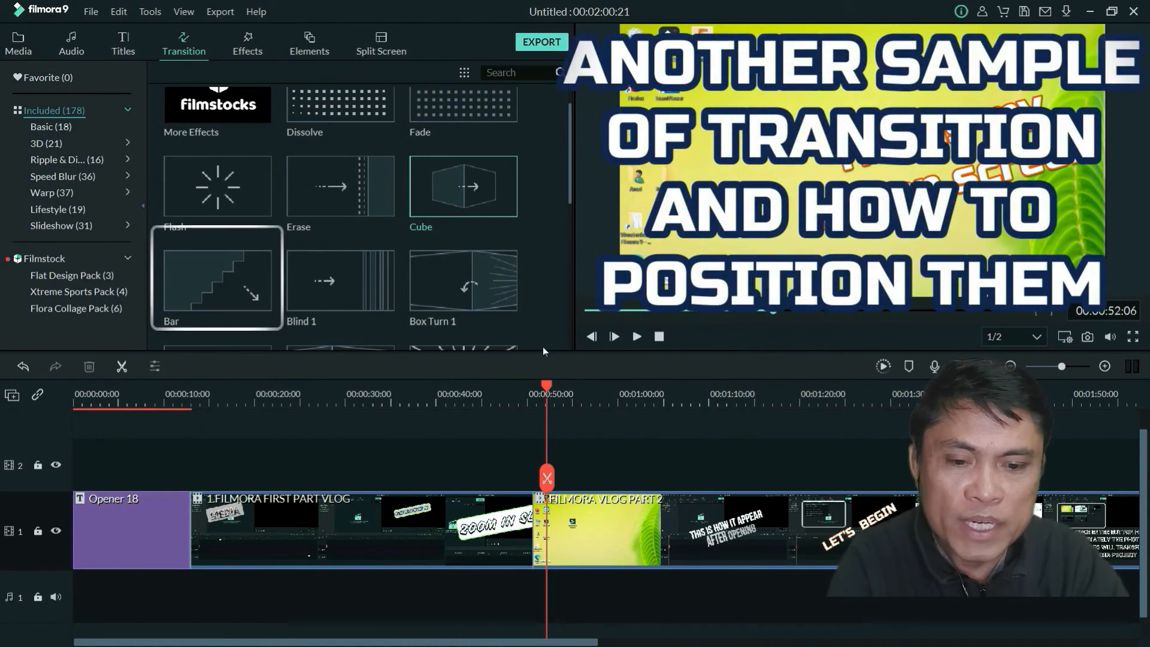
- Add the Bar transition between the 1.FILMORA FIRST PART VLOG and FILMORA VLOG PART 2 clips and play through it
left_click_drag(246, 270, 535, 520)
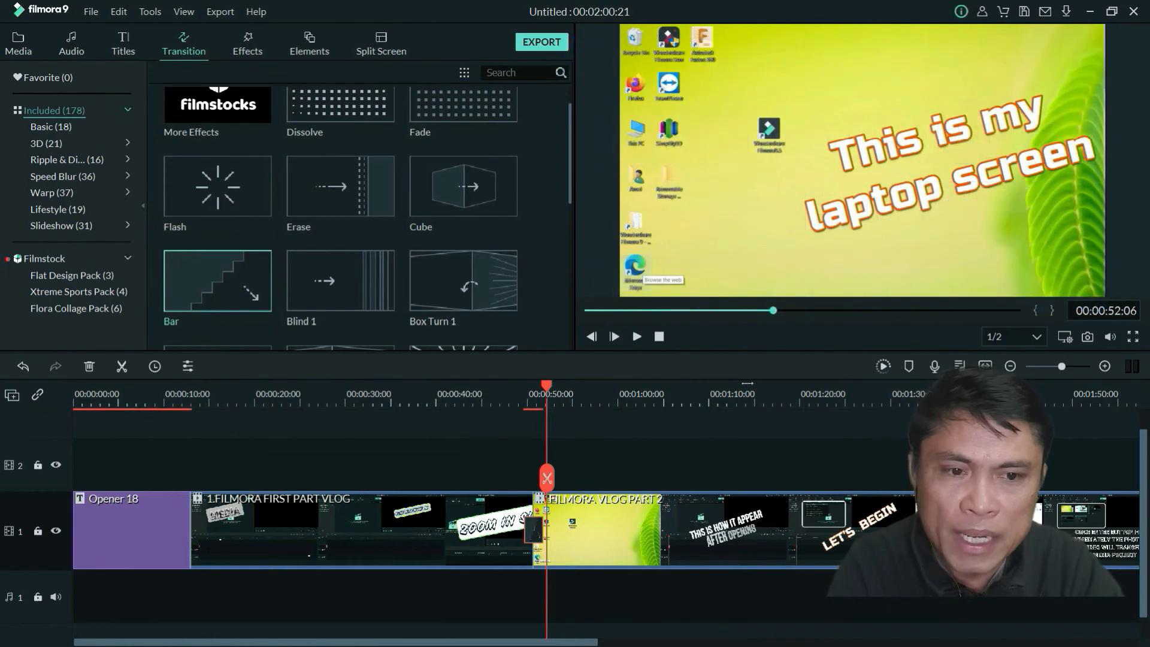
left_click_drag(547, 387, 511, 418)
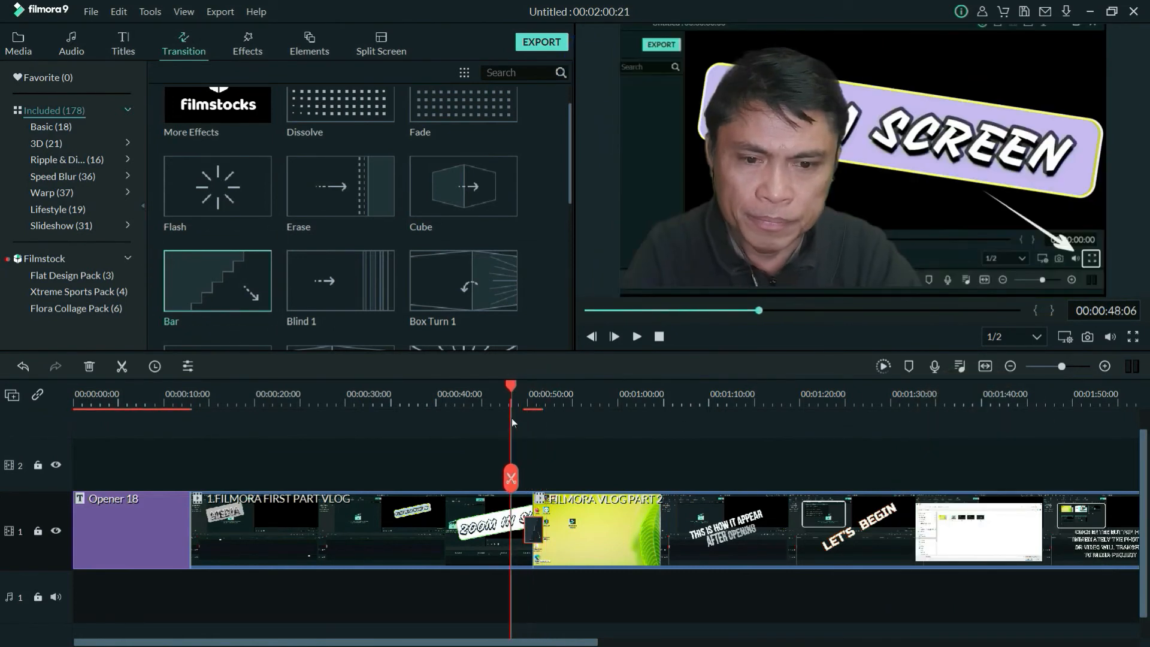
key("space")
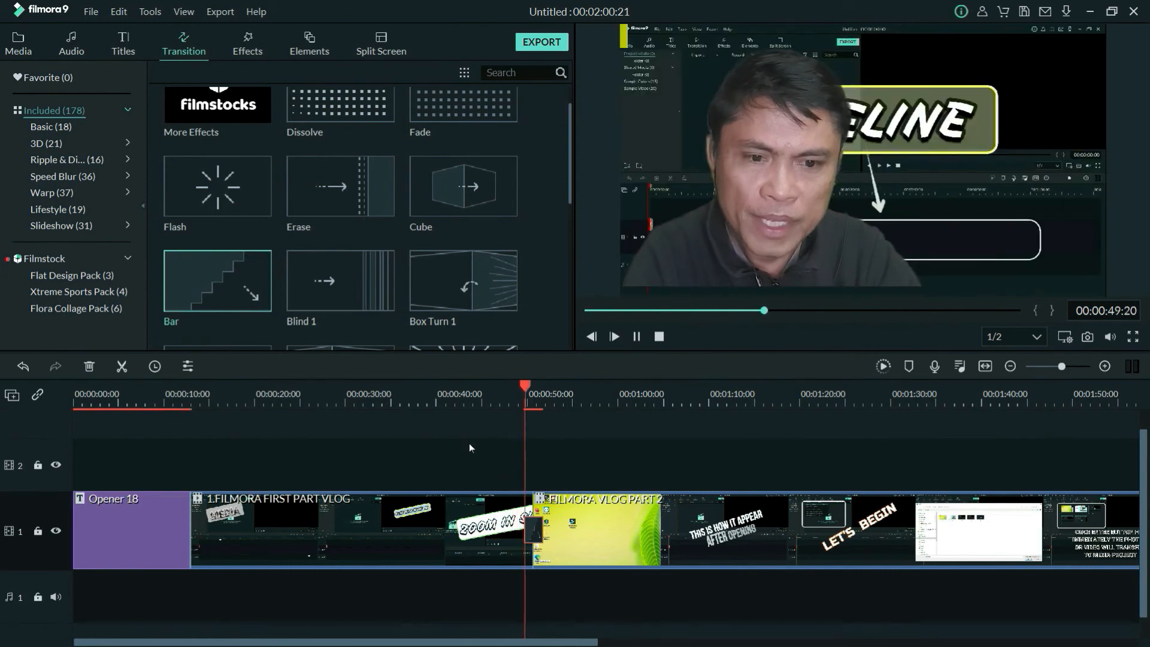
key("space")
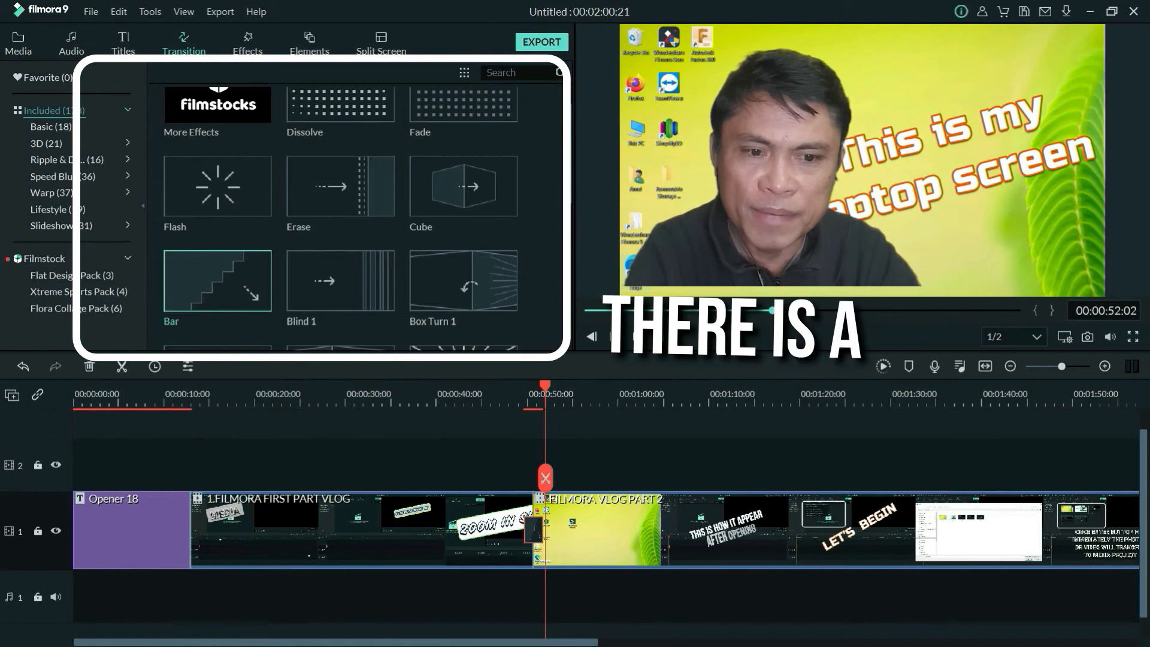
- Browse the included transitions for other effects that could be used between clips
scroll(341, 215, "down", 3)
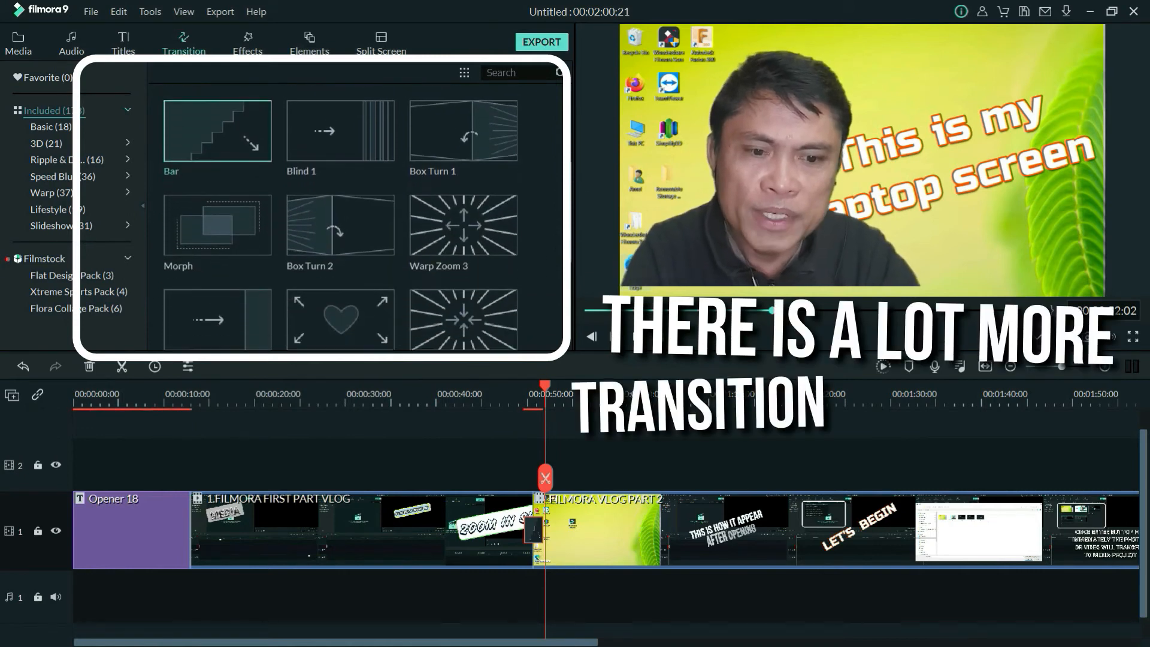
scroll(555, 327, "down", 3)
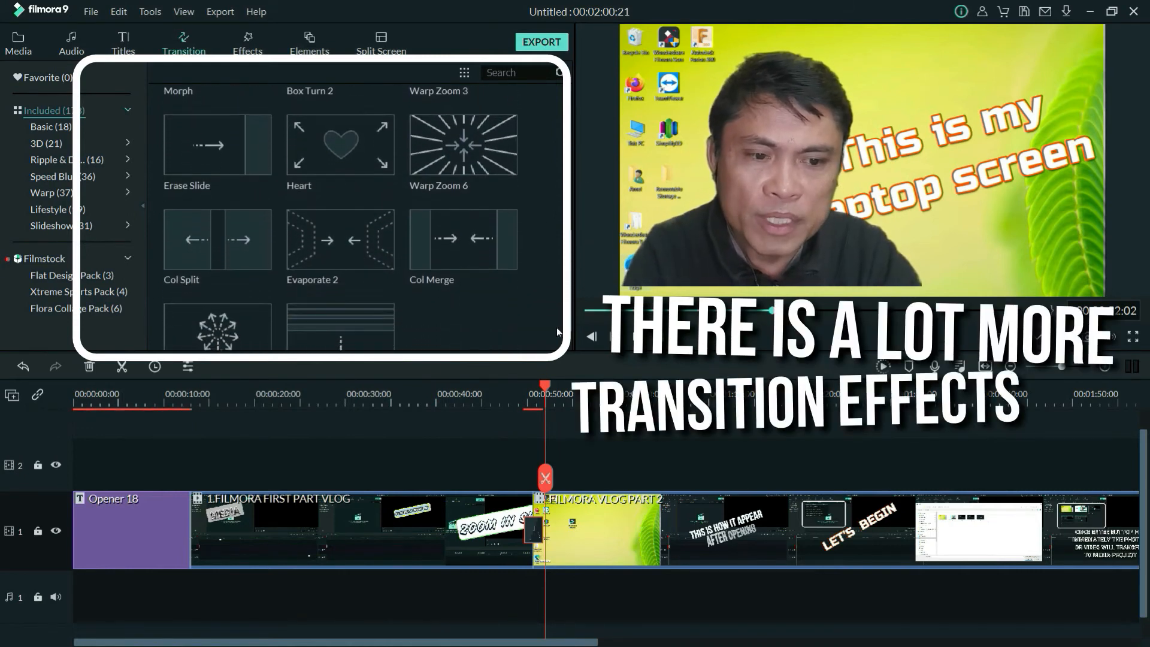
scroll(556, 327, "down", 5)
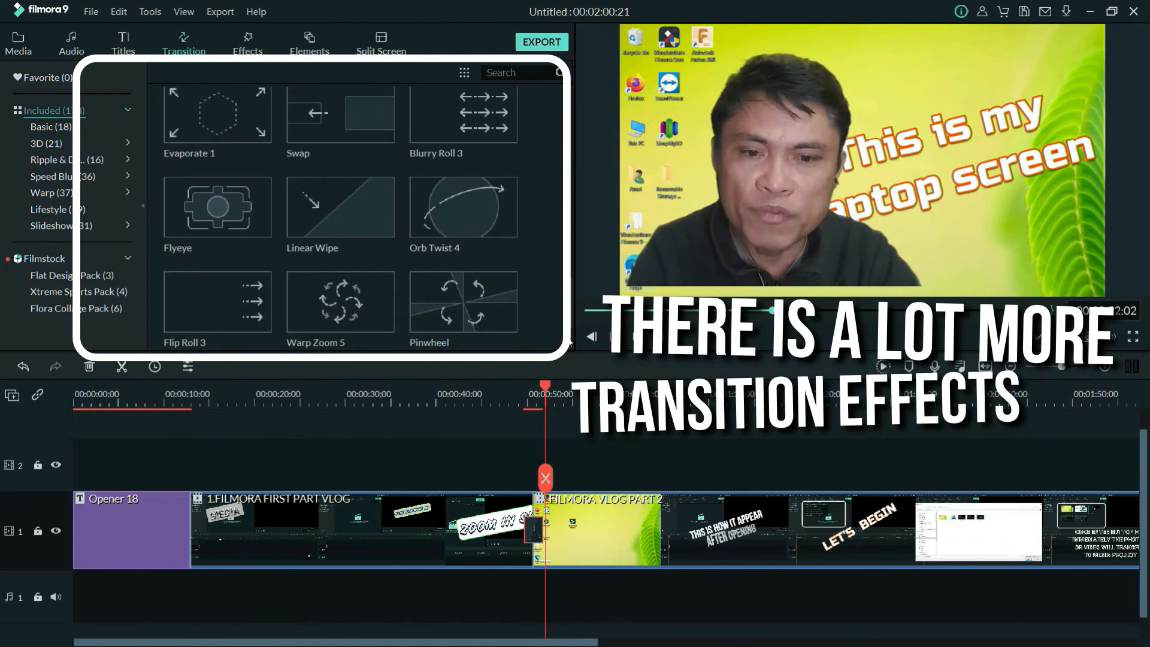
scroll(570, 334, "down", 5)
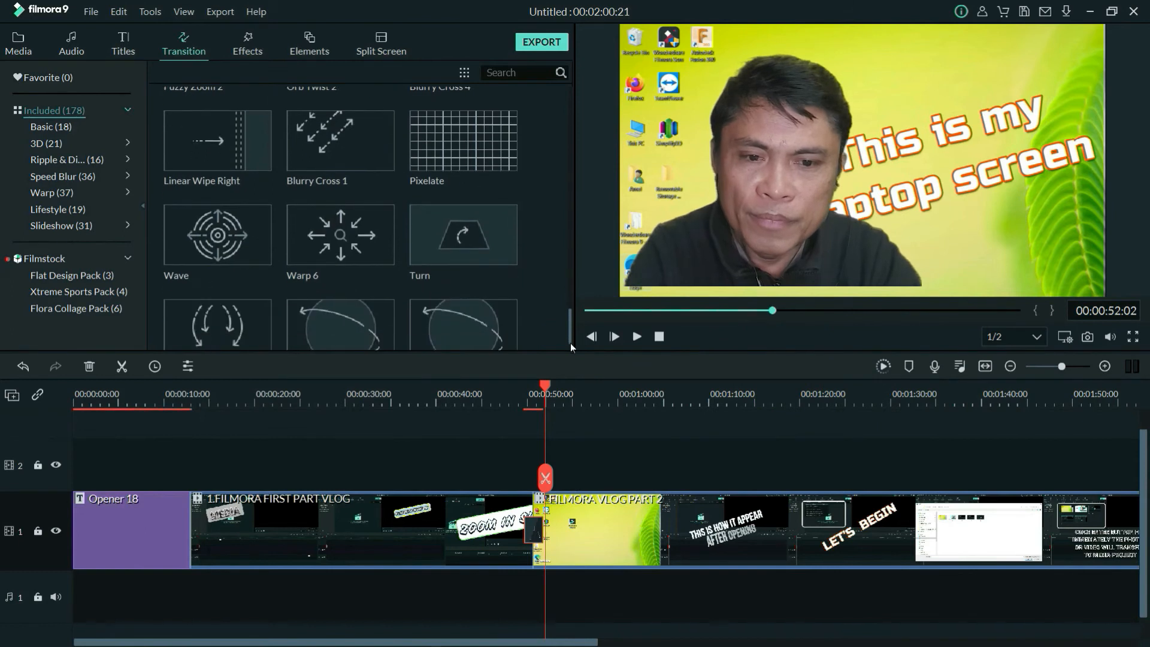
scroll(570, 347, "up", 6)
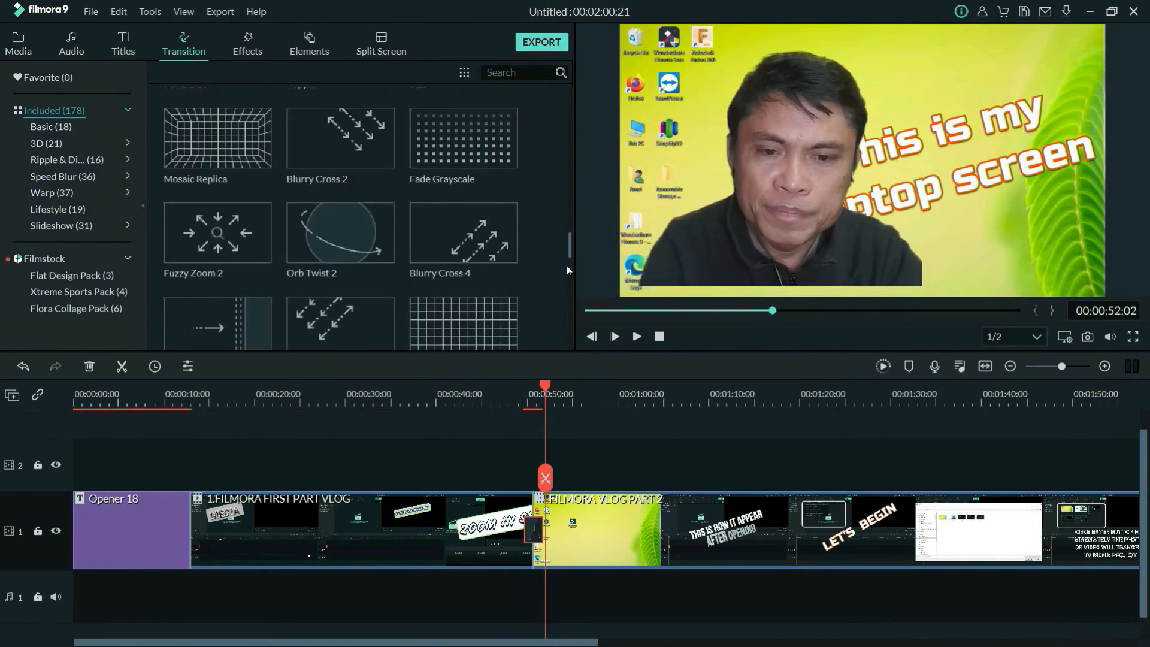
scroll(566, 255, "up", 5)
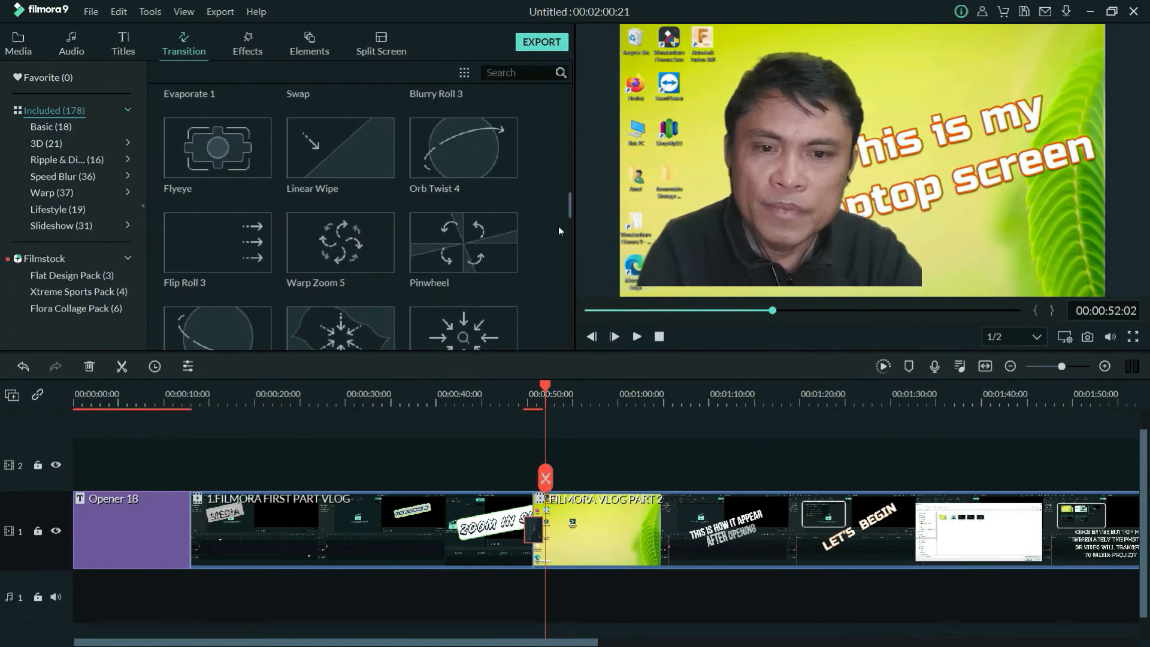
scroll(556, 211, "up", 8)
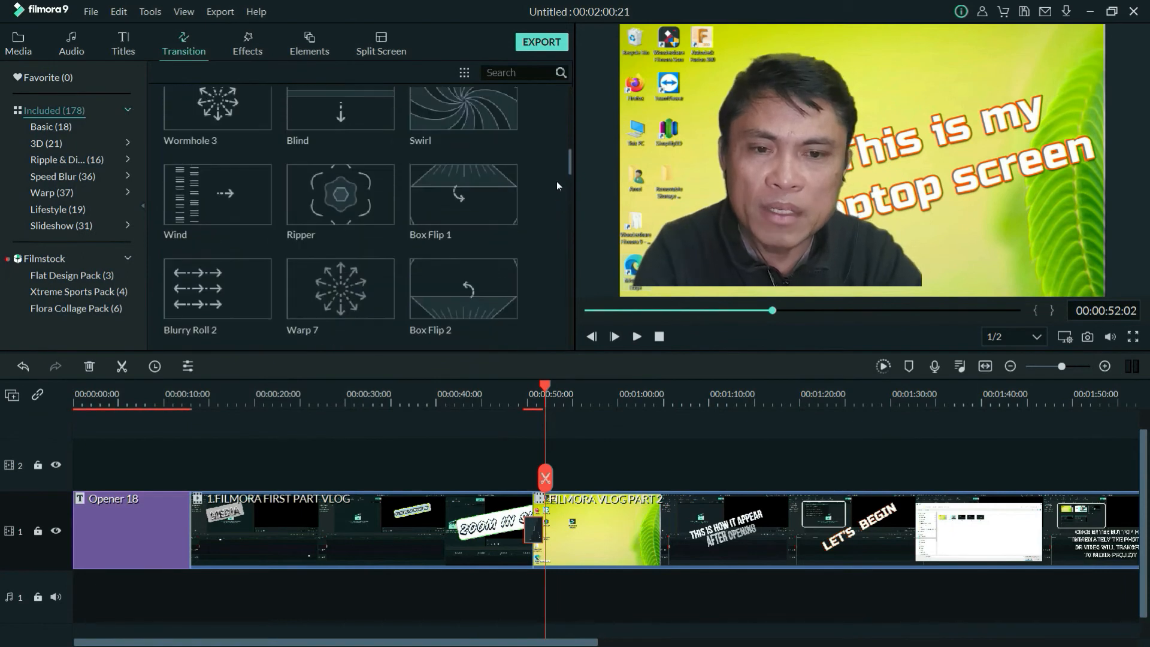
scroll(557, 150, "up", 5)
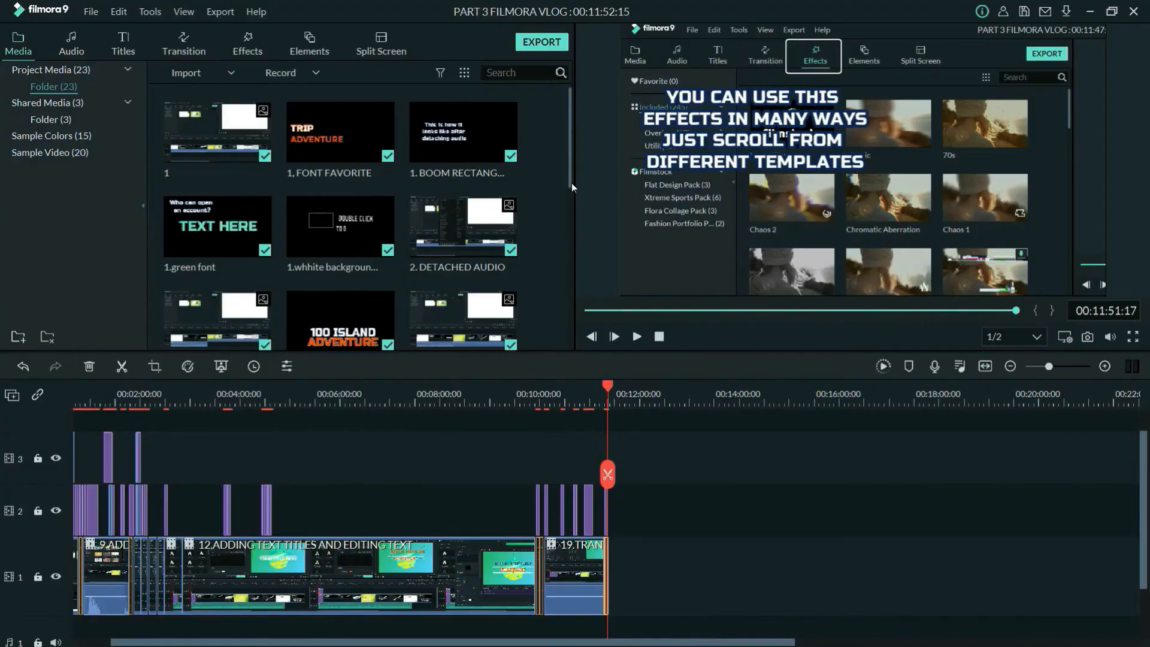
- Look through the project's media, and browse the included Utility and Filters effects
left_click_drag(571, 182, 556, 367)
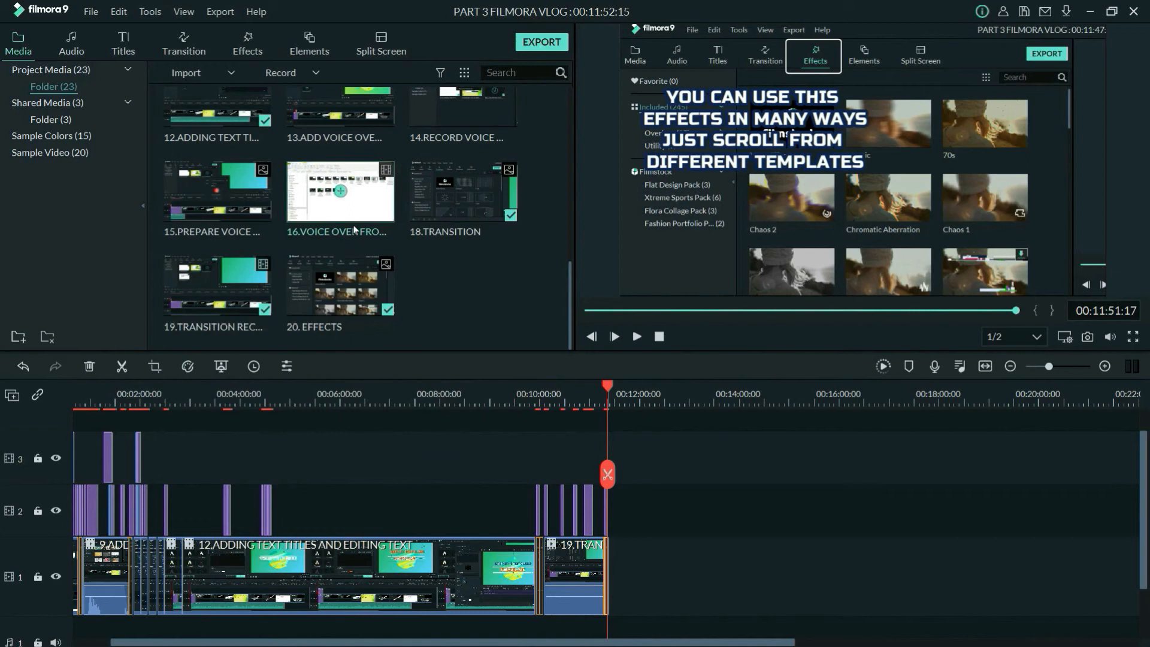
left_click(257, 53)
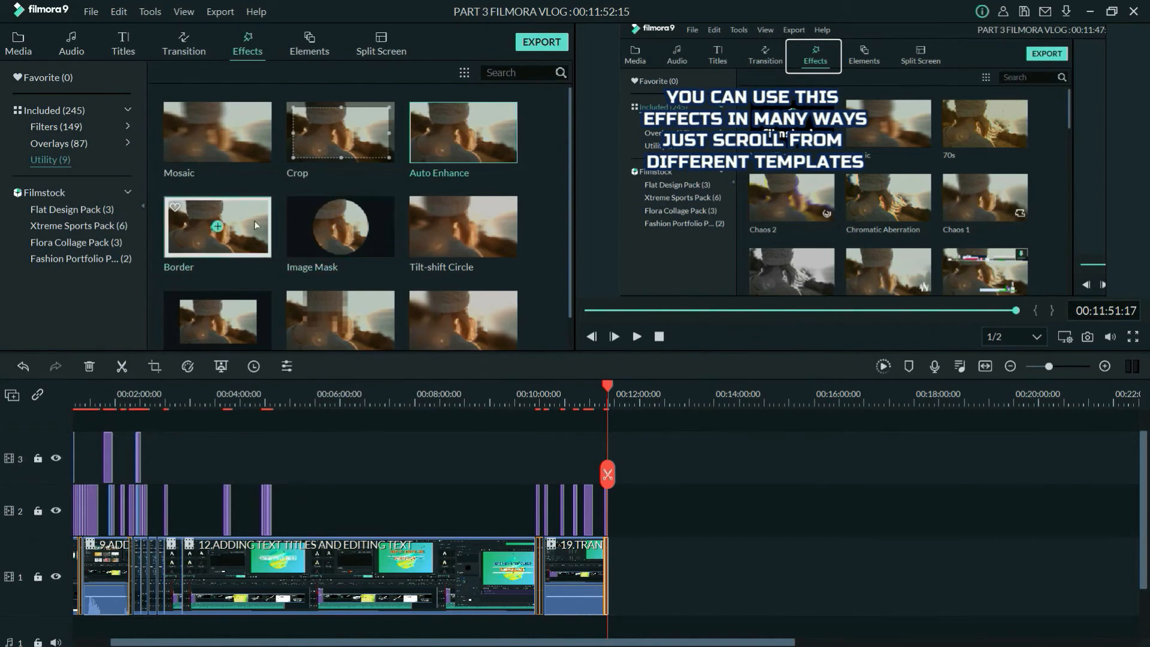
scroll(287, 209, "down", 1)
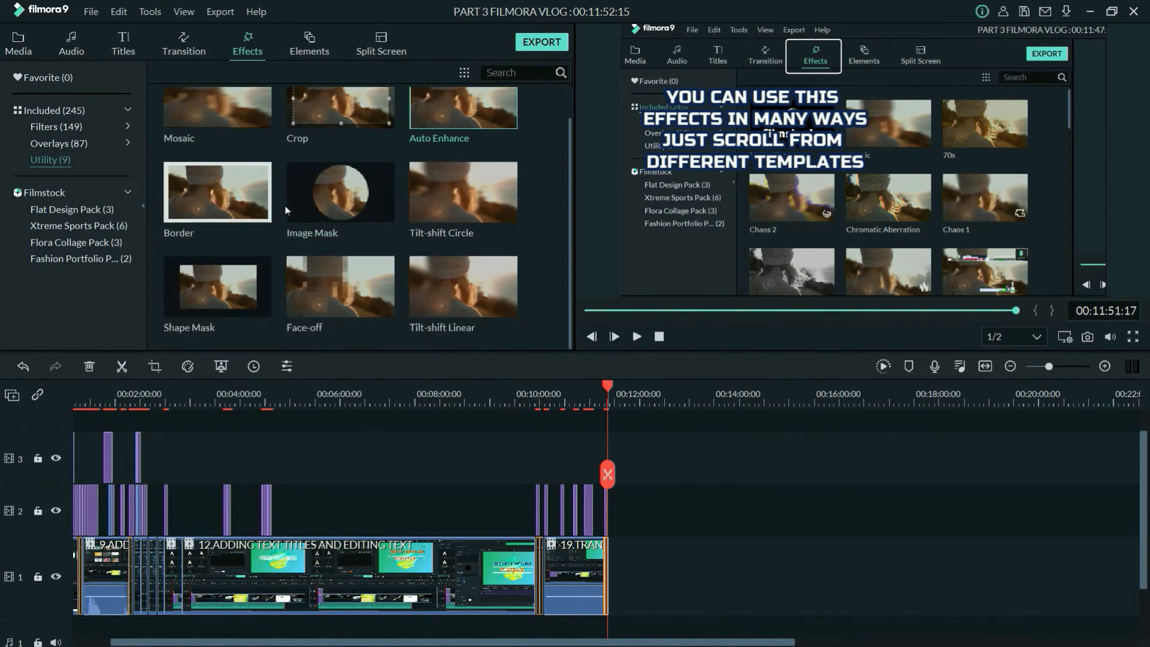
scroll(287, 210, "up", 1)
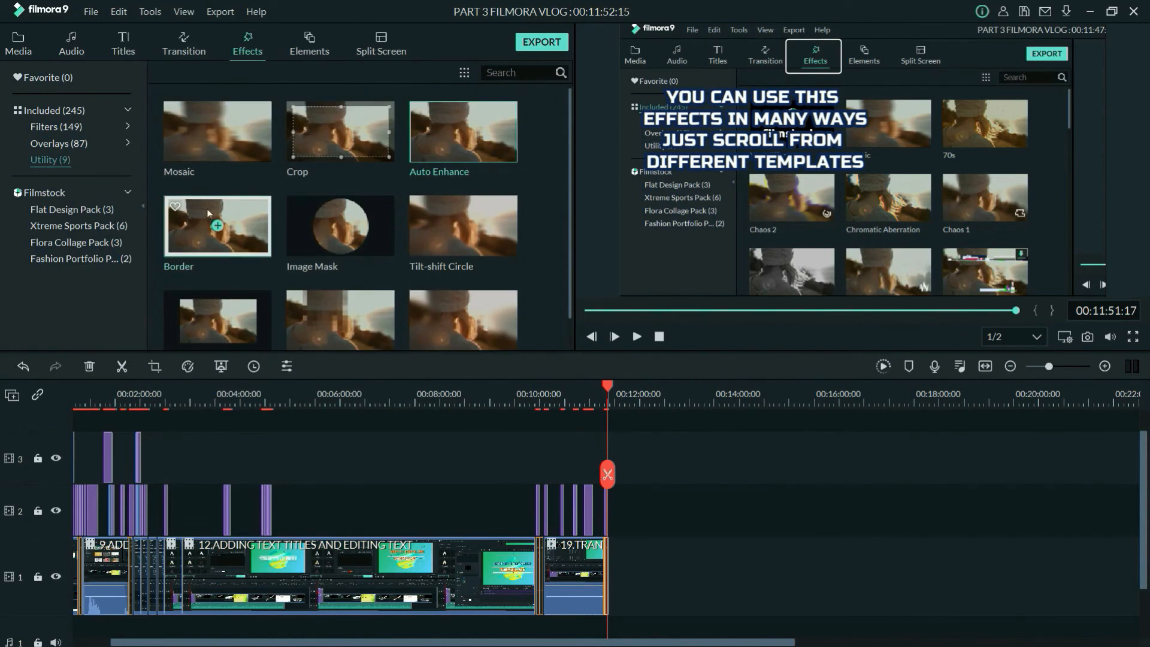
left_click(73, 128)
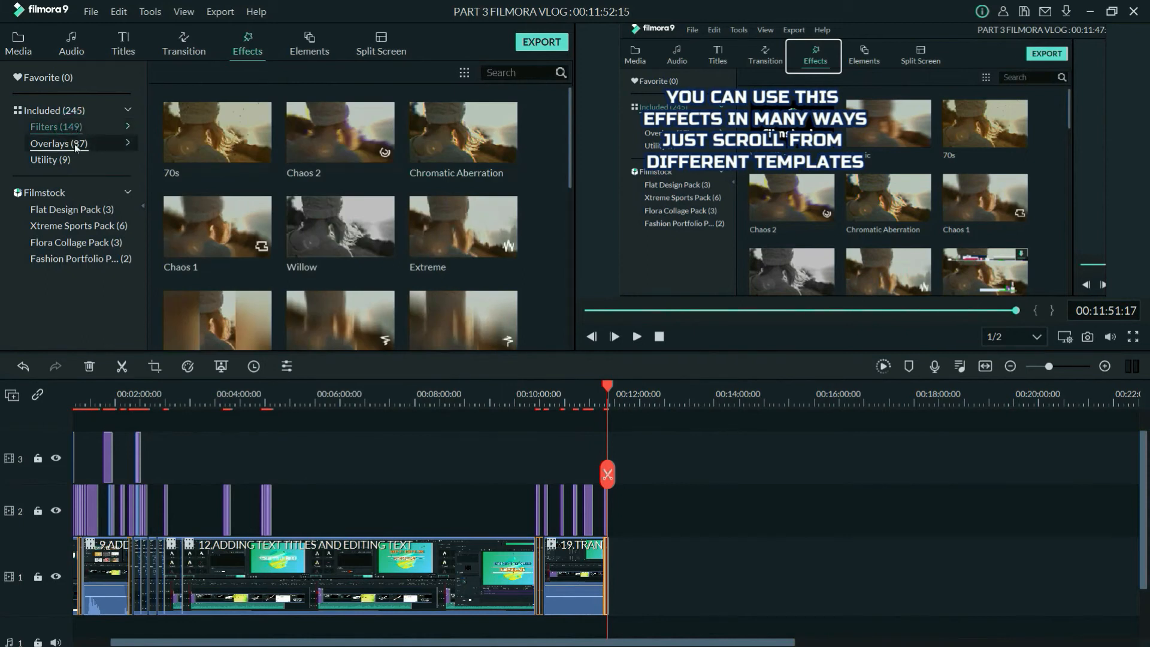
left_click(73, 113)
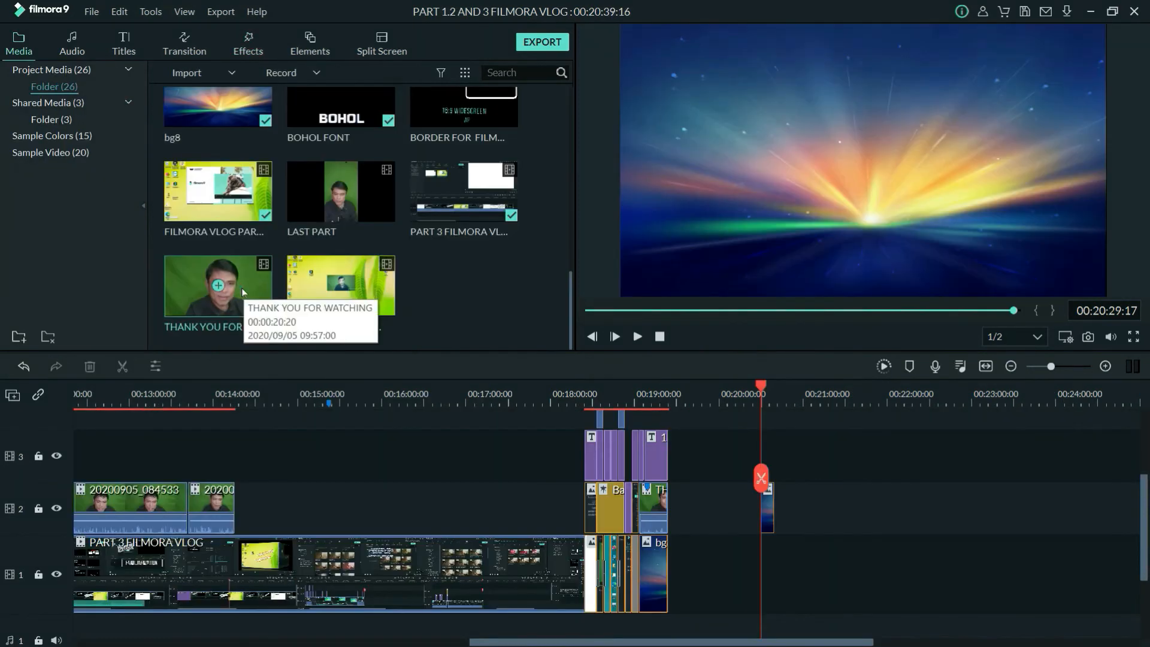
- Place the THANK YOU FOR WATCHING clip on track 3 above the blue background clip at 00:20:29:17, and shrink it inside the frame
left_click_drag(633, 371, 768, 458)
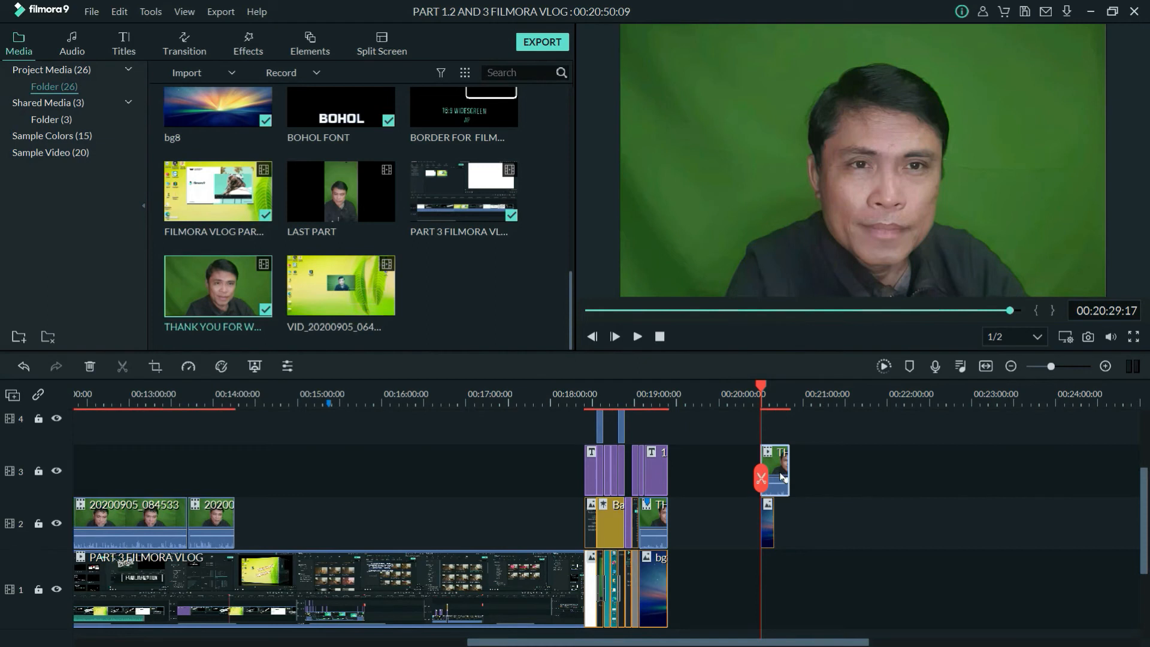
left_click(683, 225)
left_click_drag(623, 295, 817, 159)
left_click_drag(968, 98, 833, 131)
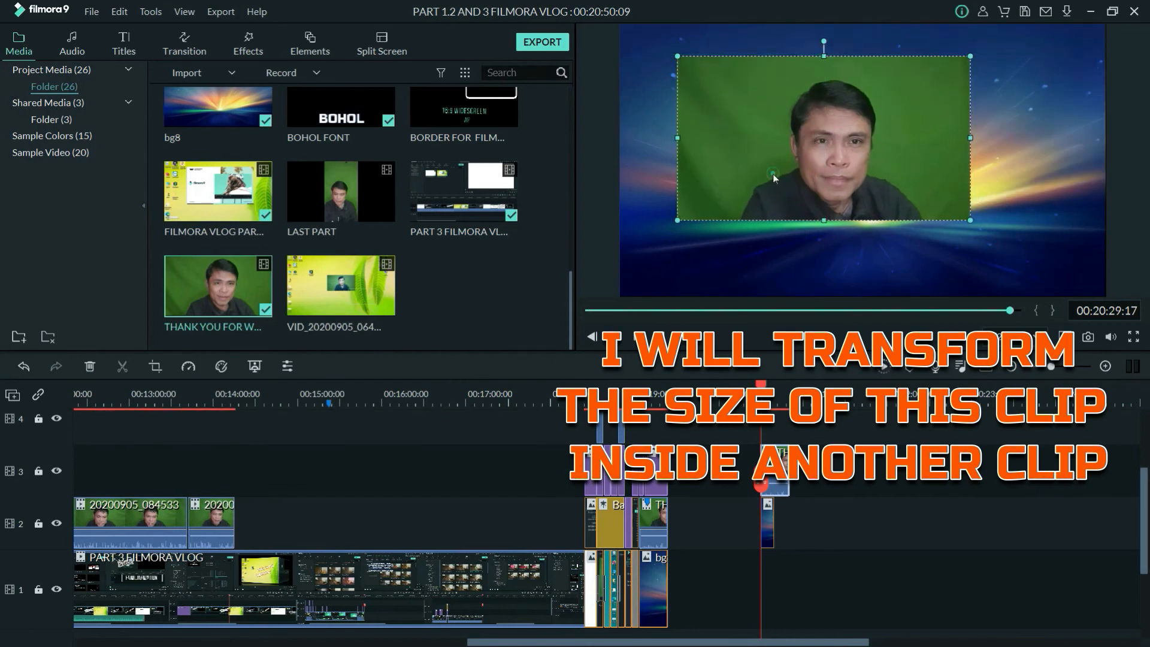
- Crop the THANK YOU FOR WATCHING clip with a custom ratio to about 1343 x 1042, and reposition and shrink it over the background
left_click(155, 366)
left_click_drag(312, 295, 406, 292)
left_click_drag(602, 323, 595, 383)
left_click_drag(613, 205, 615, 163)
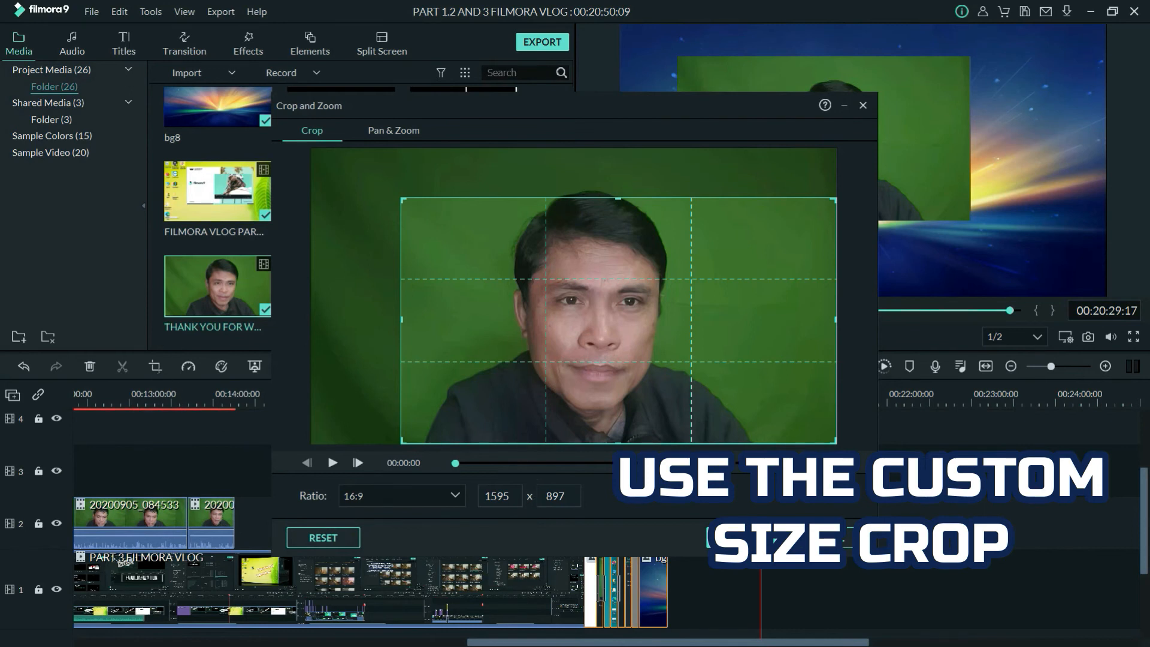
left_click(455, 496)
left_click(376, 587)
left_click_drag(619, 198, 620, 155)
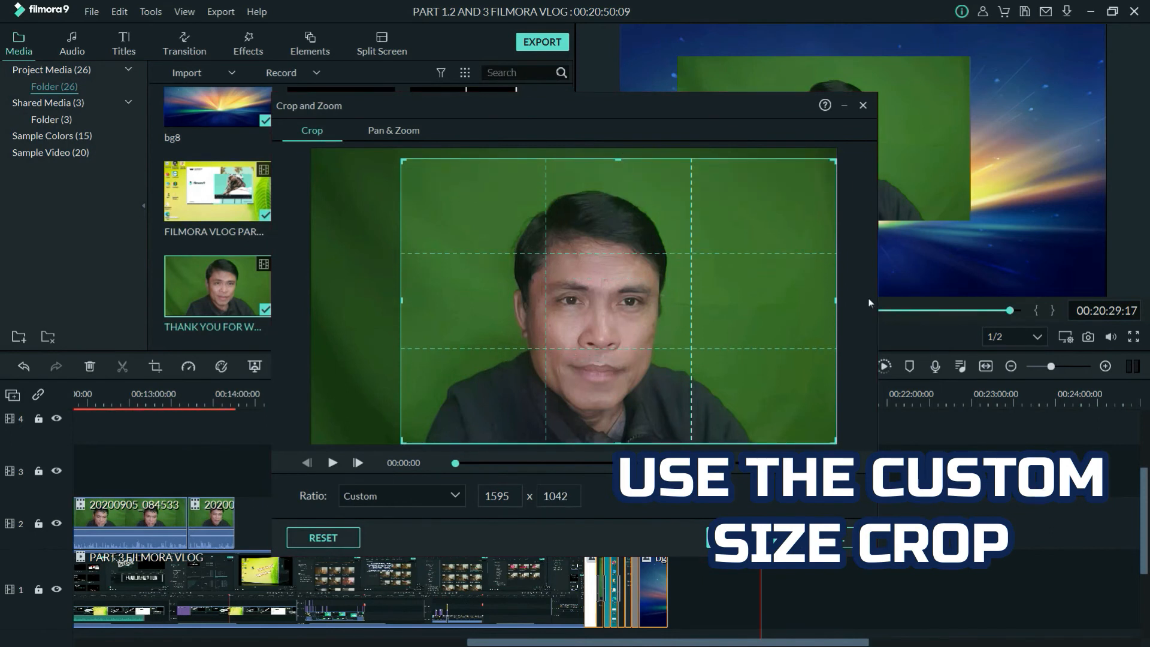
left_click_drag(833, 300, 767, 300)
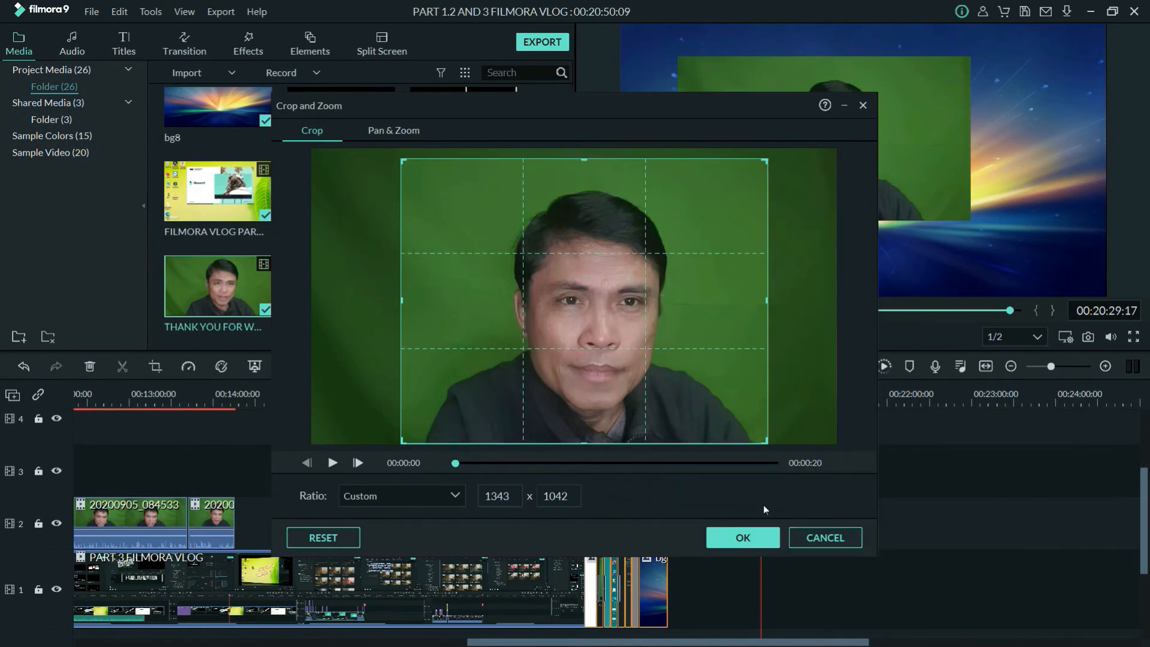
left_click(753, 535)
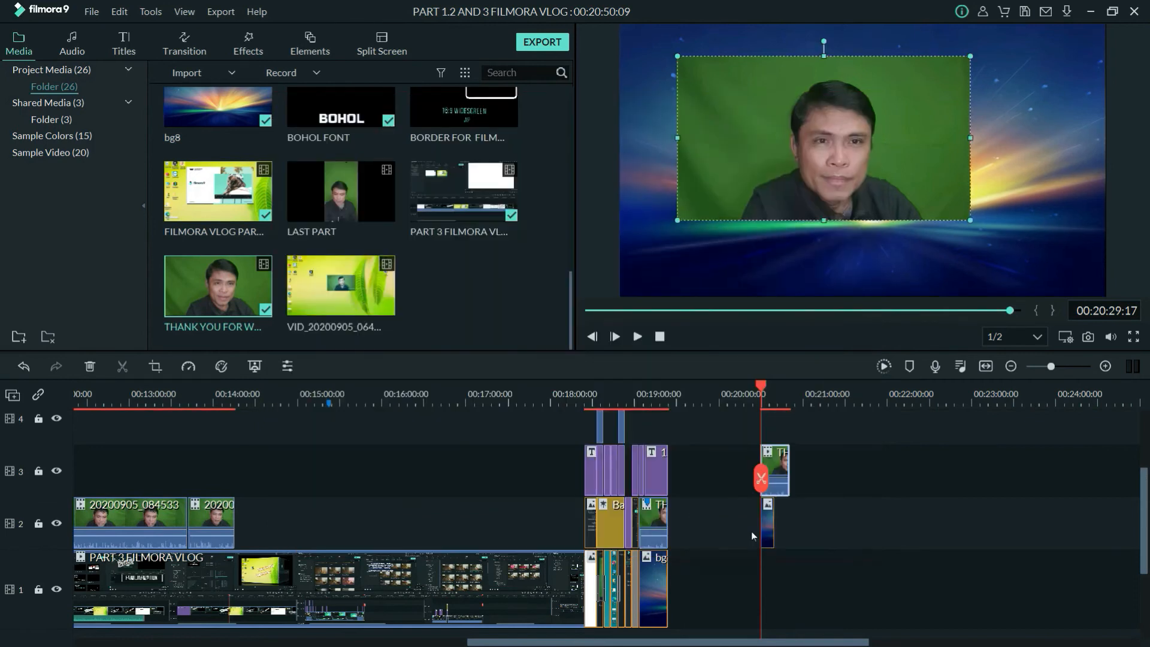
left_click_drag(878, 157, 839, 168)
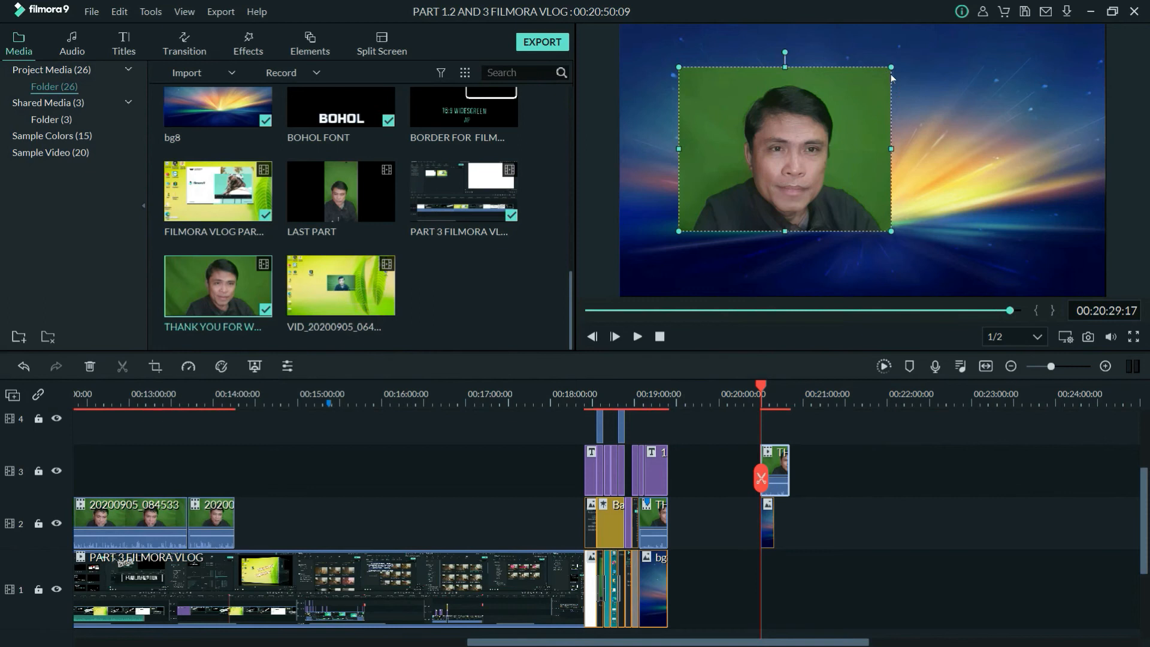
left_click_drag(891, 68, 821, 117)
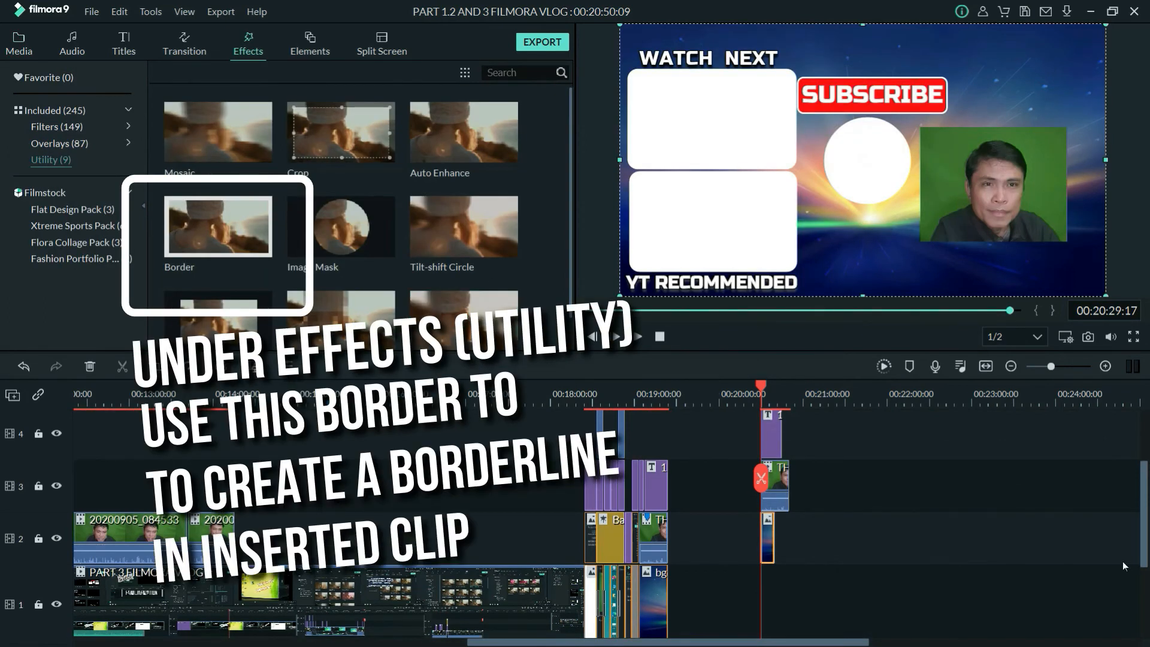
- Add the Border effect to the inserted THANK YOU FOR WATCHING clip, and tilt the clip slightly counterclockwise beside the white circle
left_click_drag(252, 238, 775, 482)
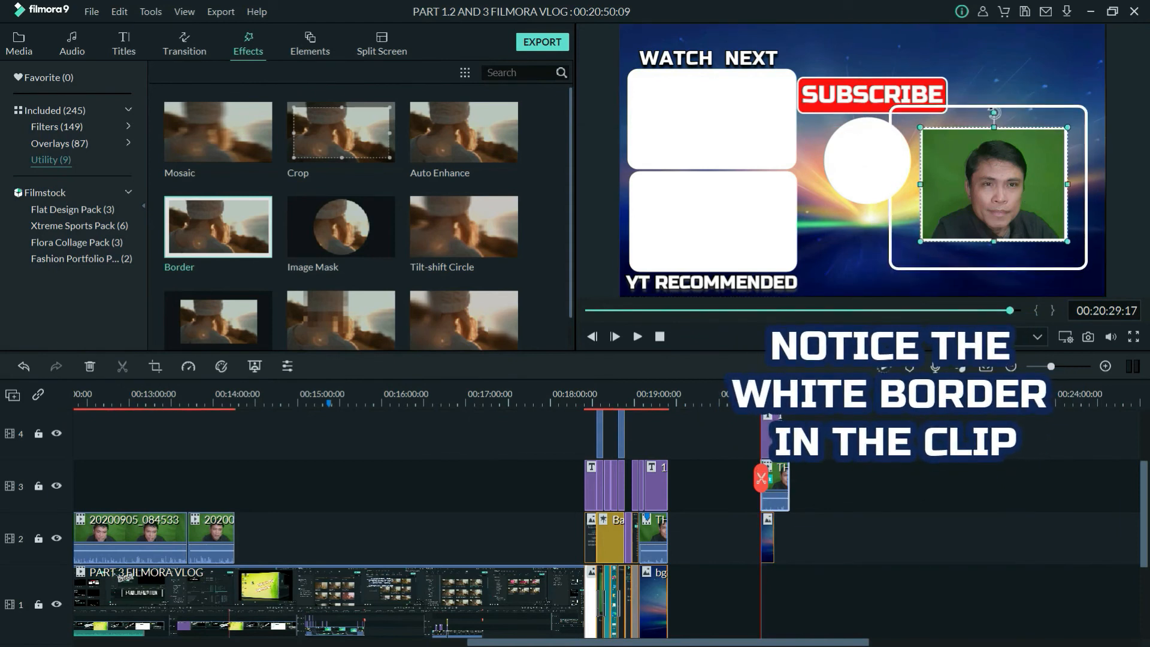
left_click_drag(993, 114, 984, 113)
left_click_drag(1001, 185, 1009, 173)
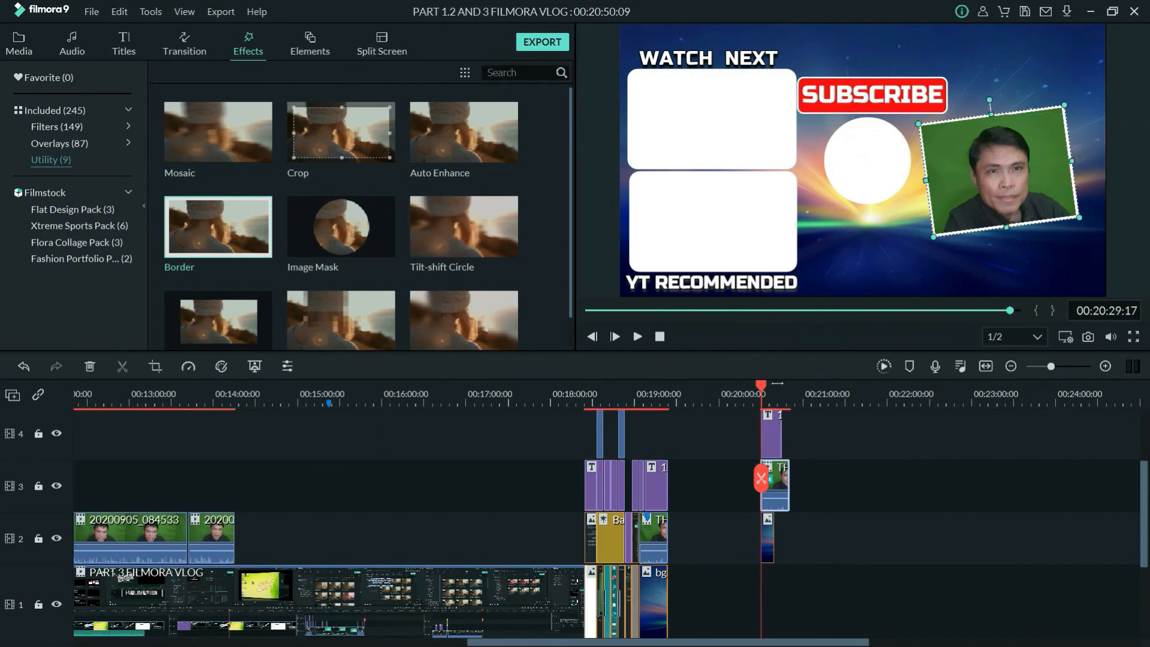
key("space")
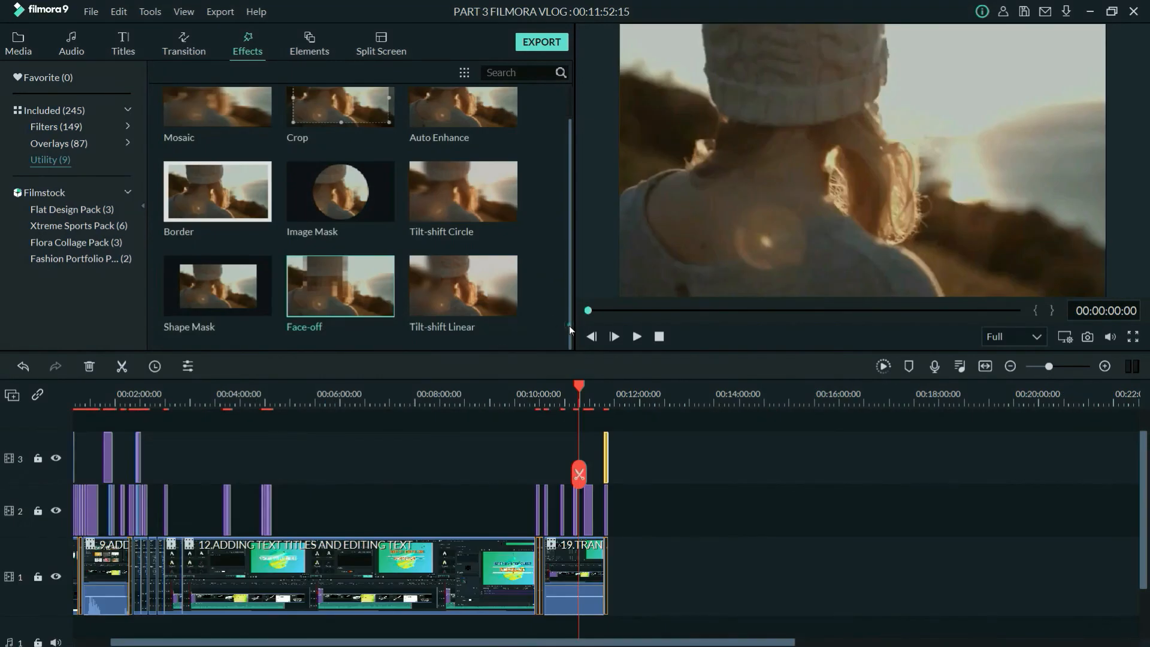
- Browse the Journey, Shapes, Hand Drawn, Badges and Tutorial elements for graphics such as arrows
scroll(569, 321, "up", 1)
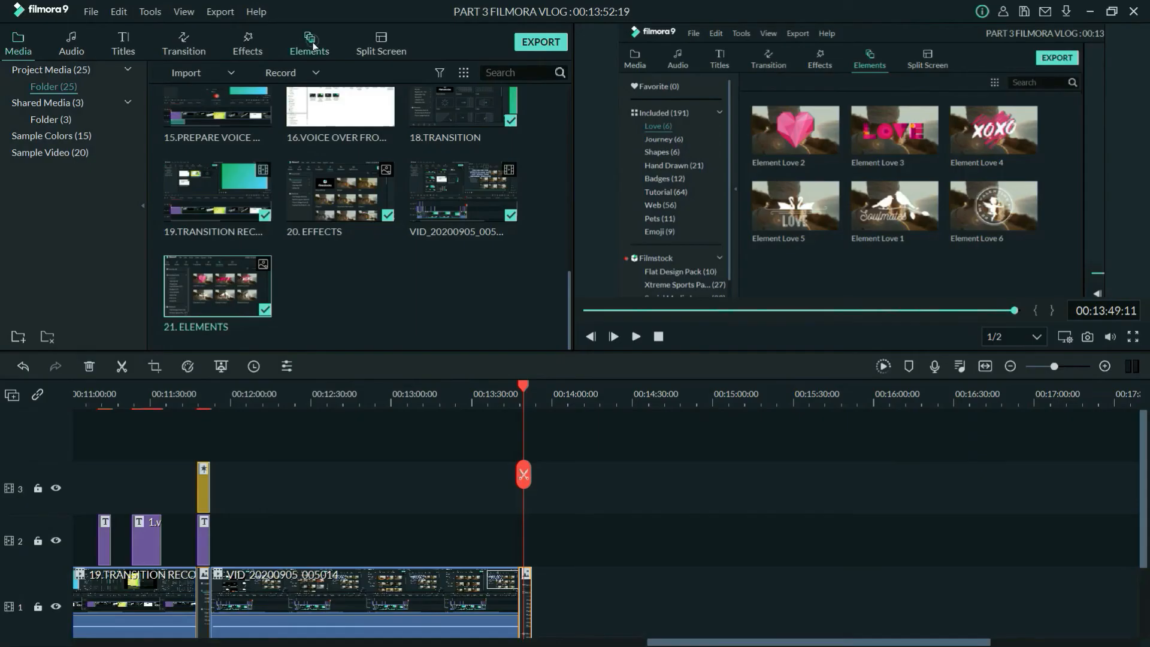
left_click(310, 44)
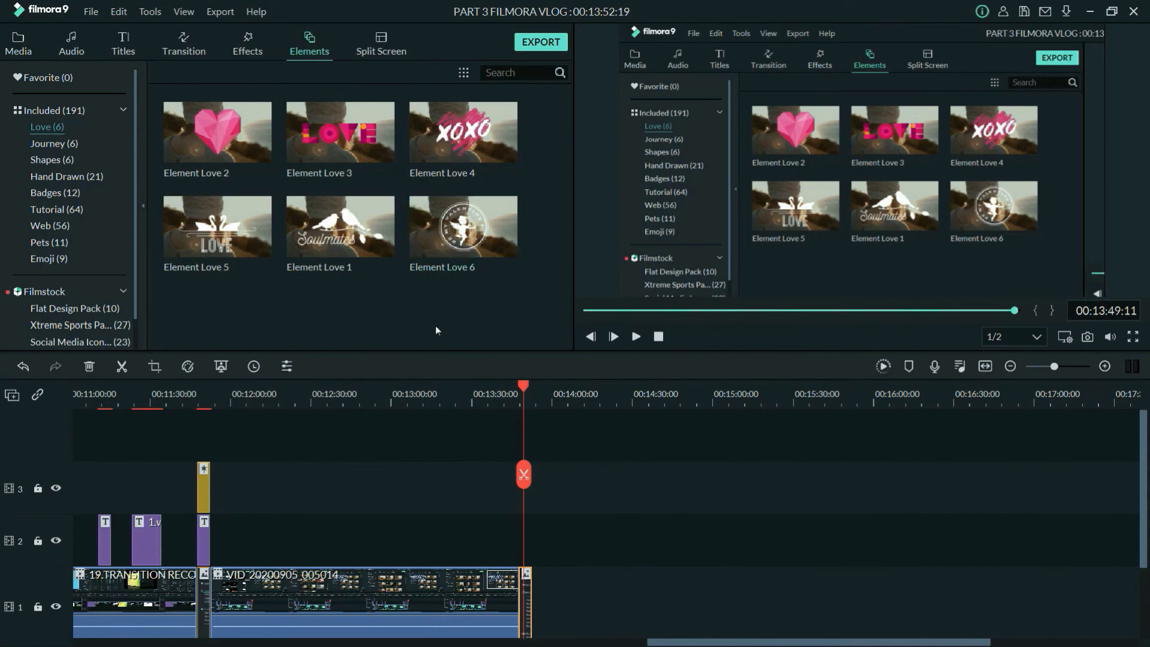
left_click(69, 143)
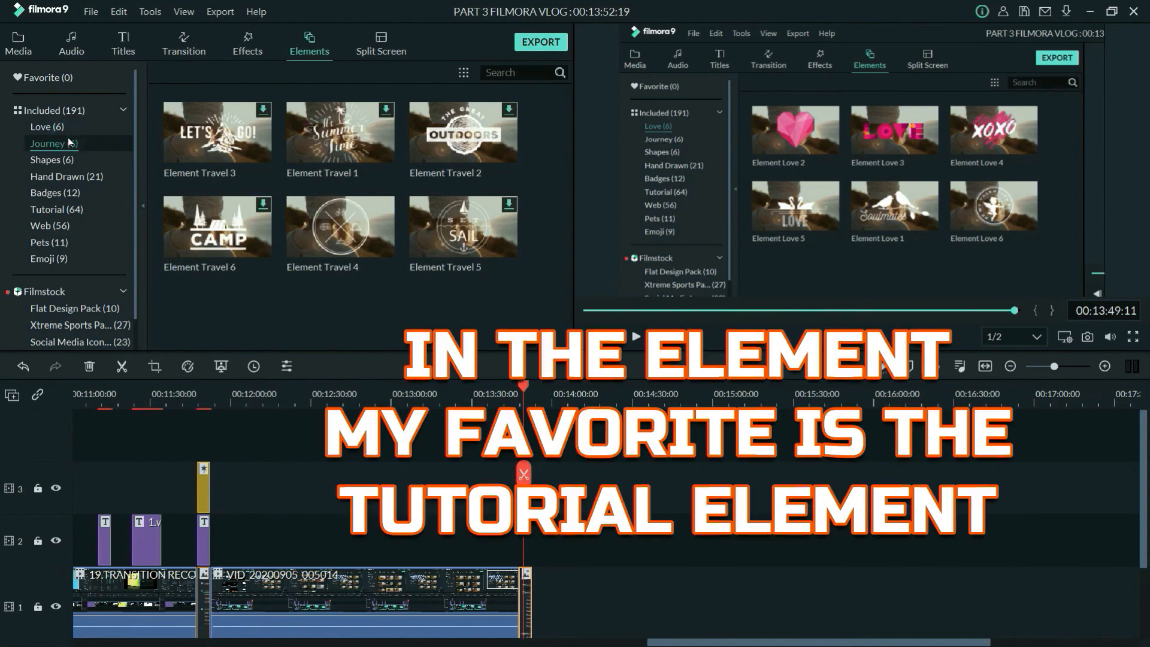
left_click(66, 163)
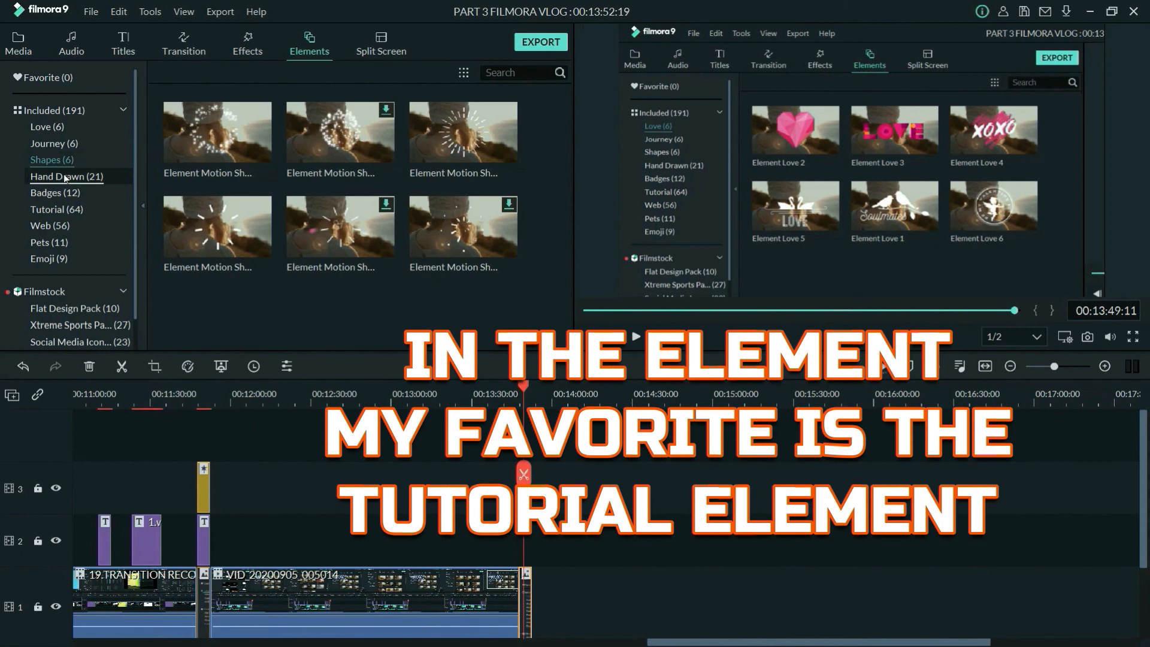
left_click(62, 179)
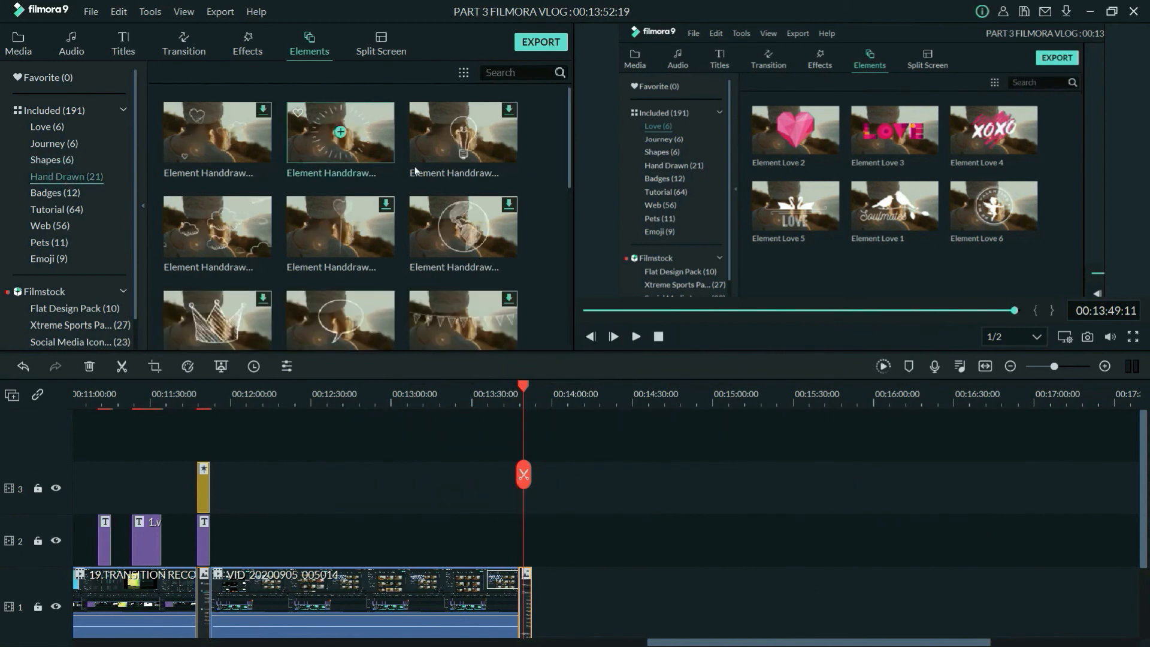
left_click_drag(570, 167, 560, 129)
left_click(70, 192)
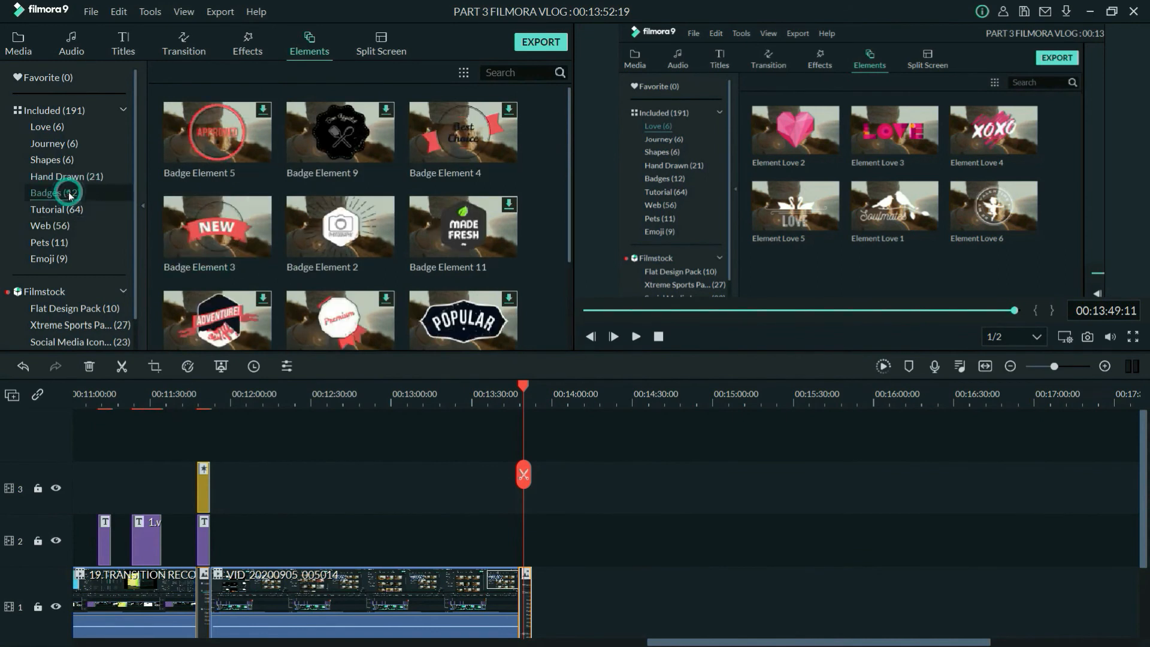
left_click(73, 210)
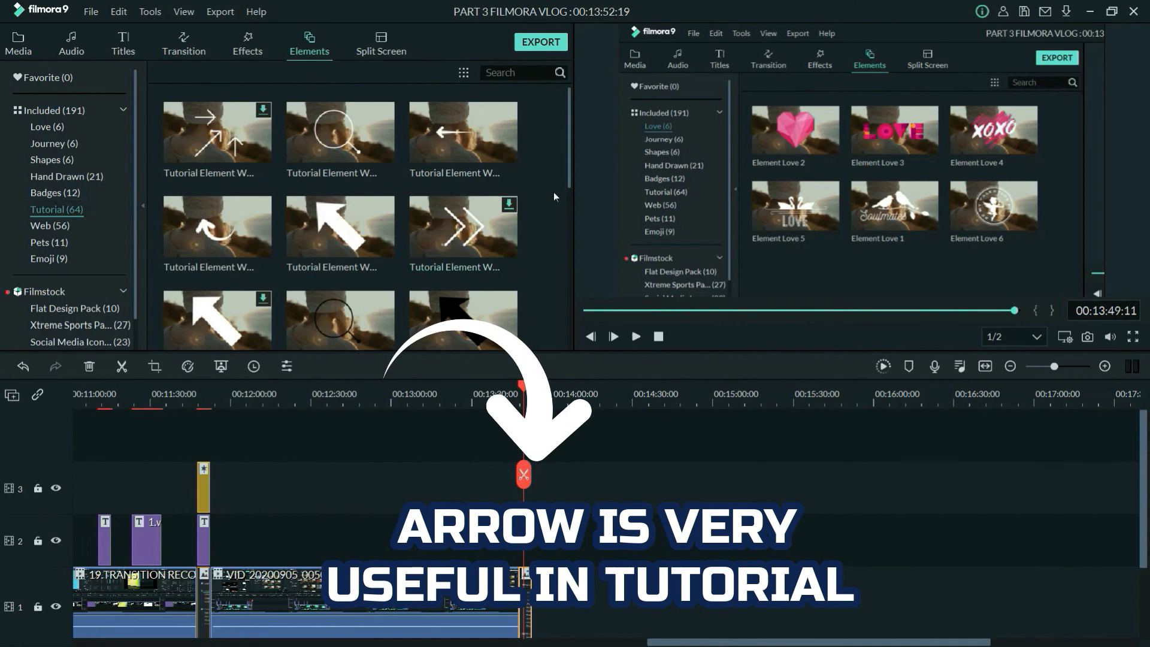
left_click_drag(569, 163, 565, 335)
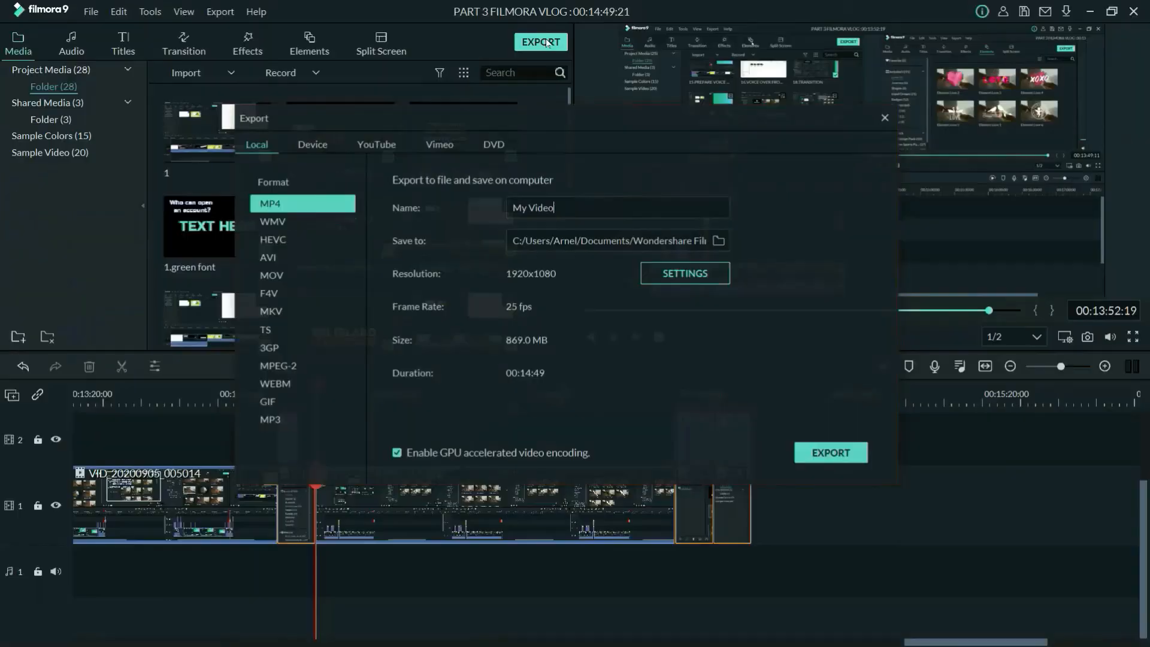
- Start a local MP4 export named PART 3 FILMORA VLOG, and cancel it
triple_click(588, 207)
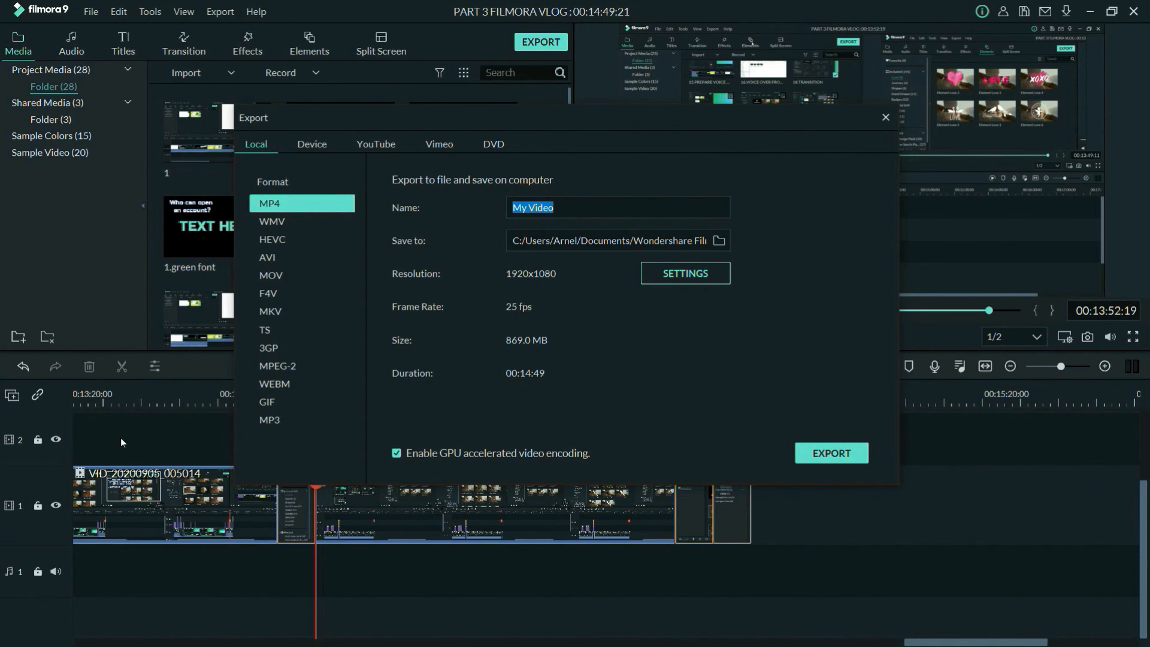
type("PART 3 FILMORA VLOG")
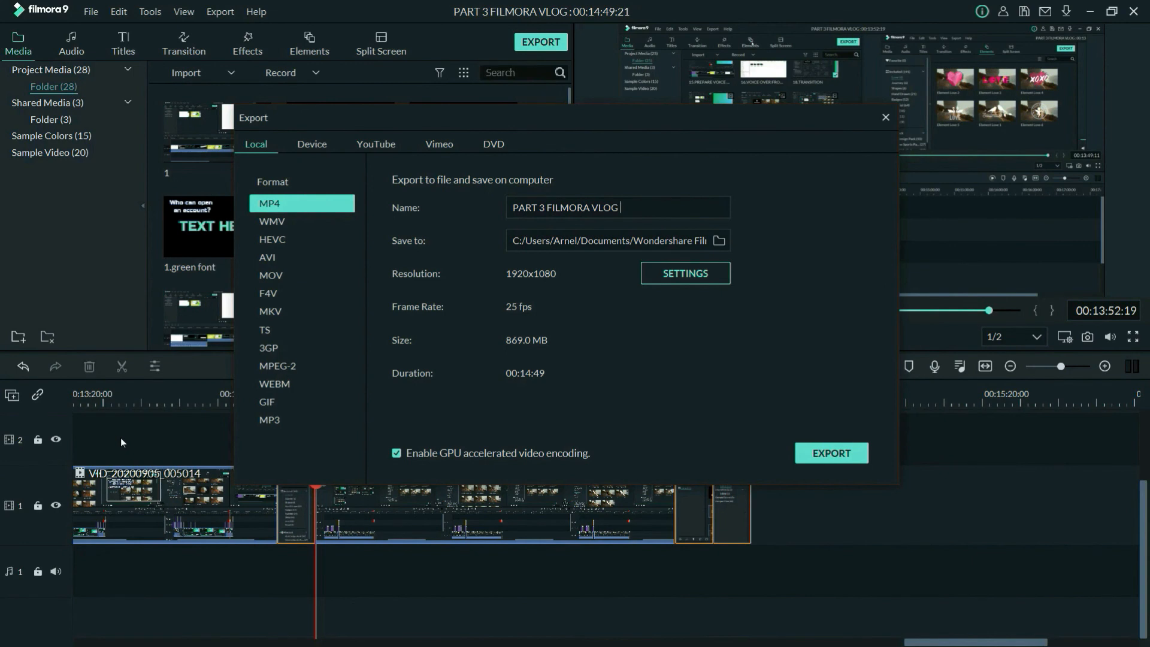
left_click(854, 454)
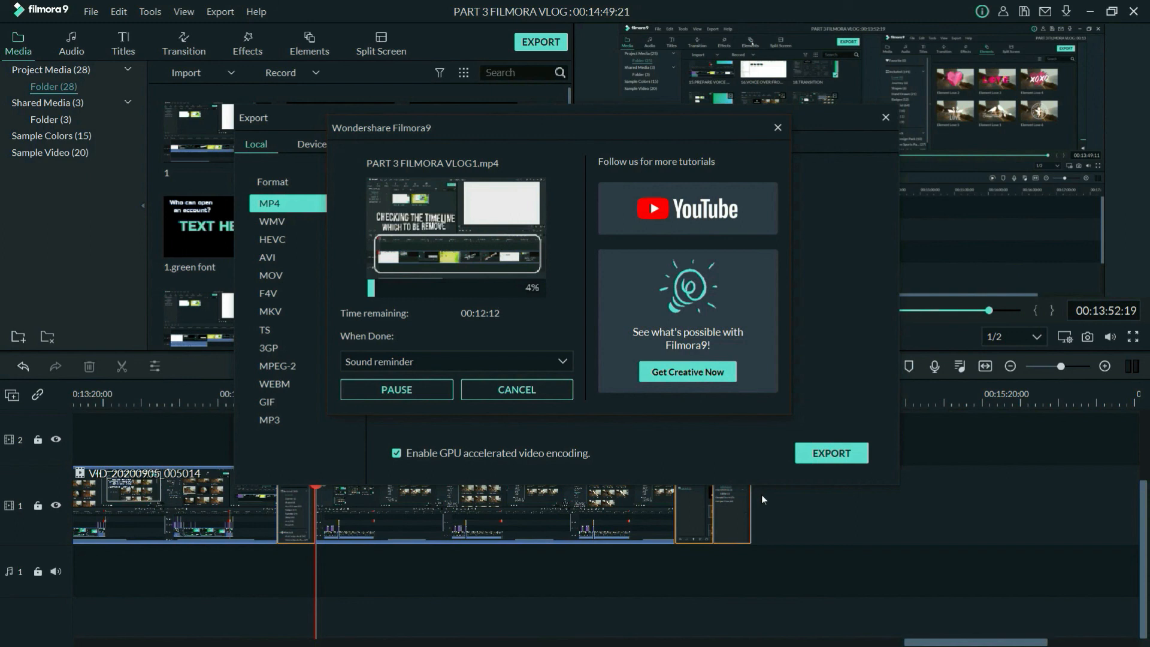
left_click(555, 393)
left_click(555, 393)
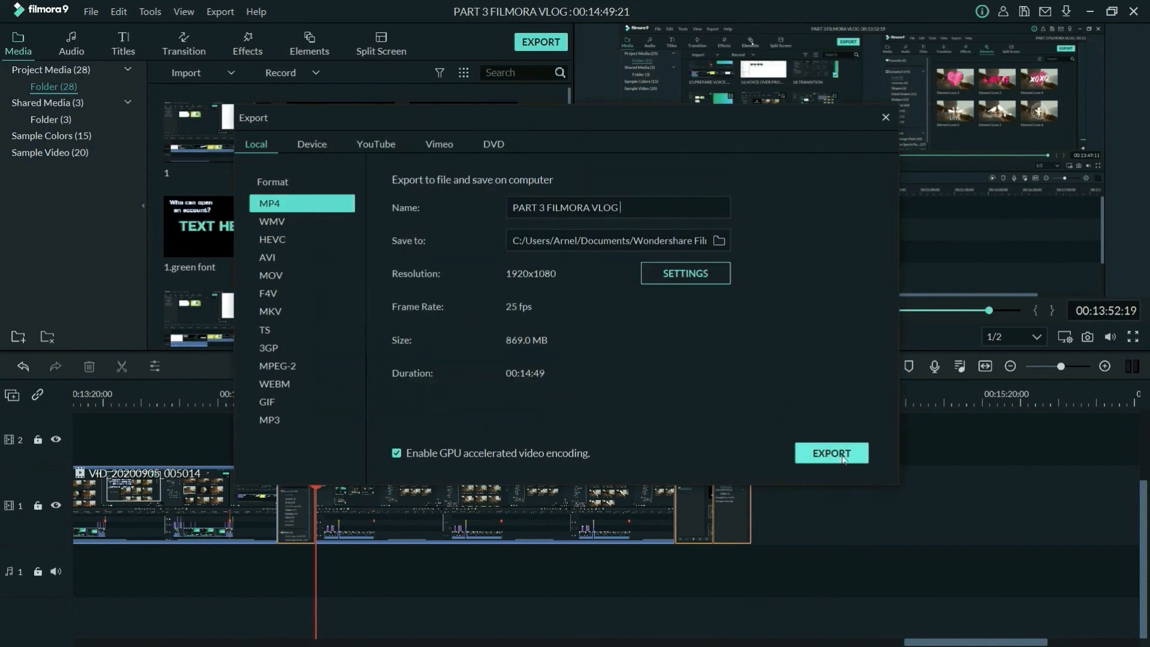
left_click(885, 118)
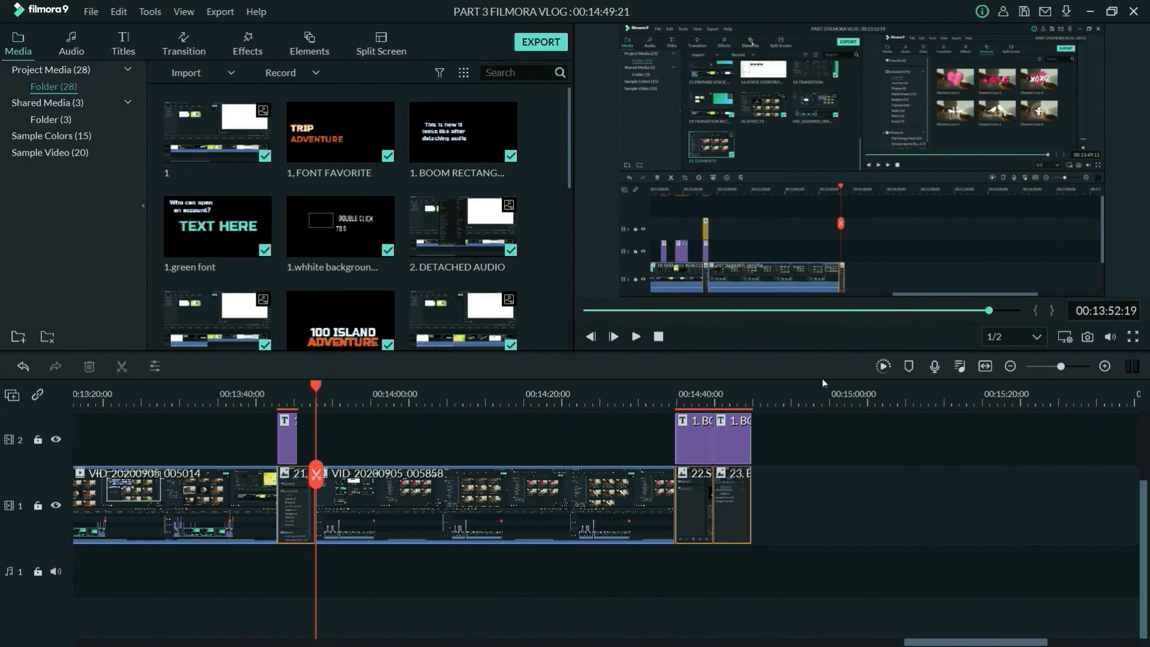
left_click_drag(570, 176, 544, 364)
left_click(384, 303)
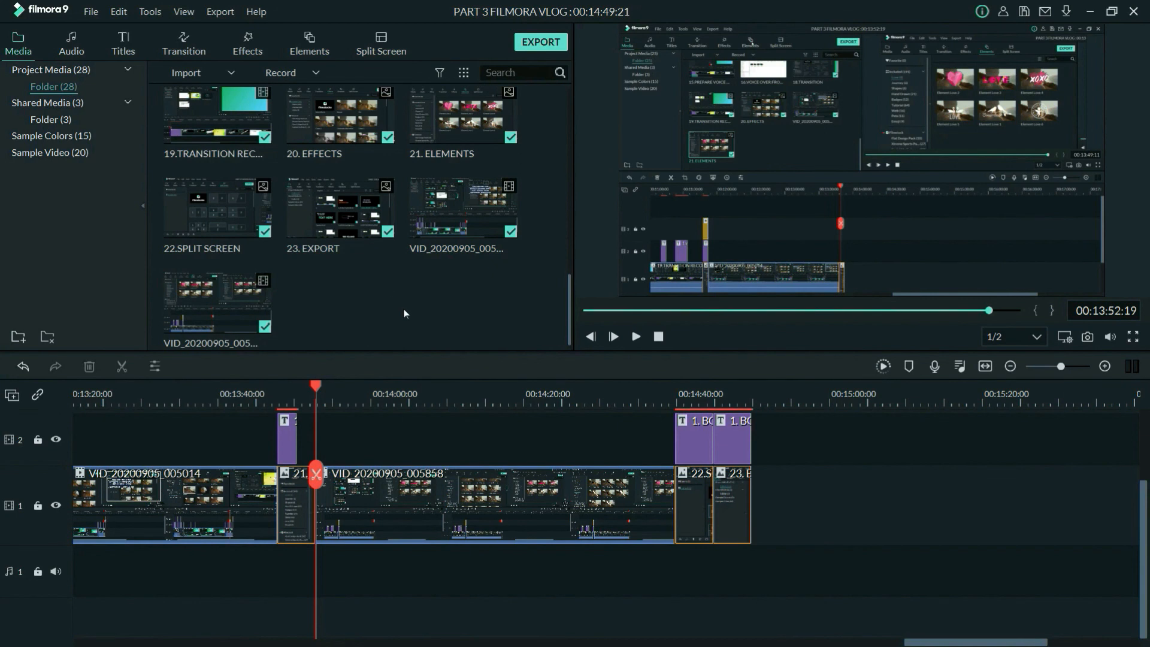